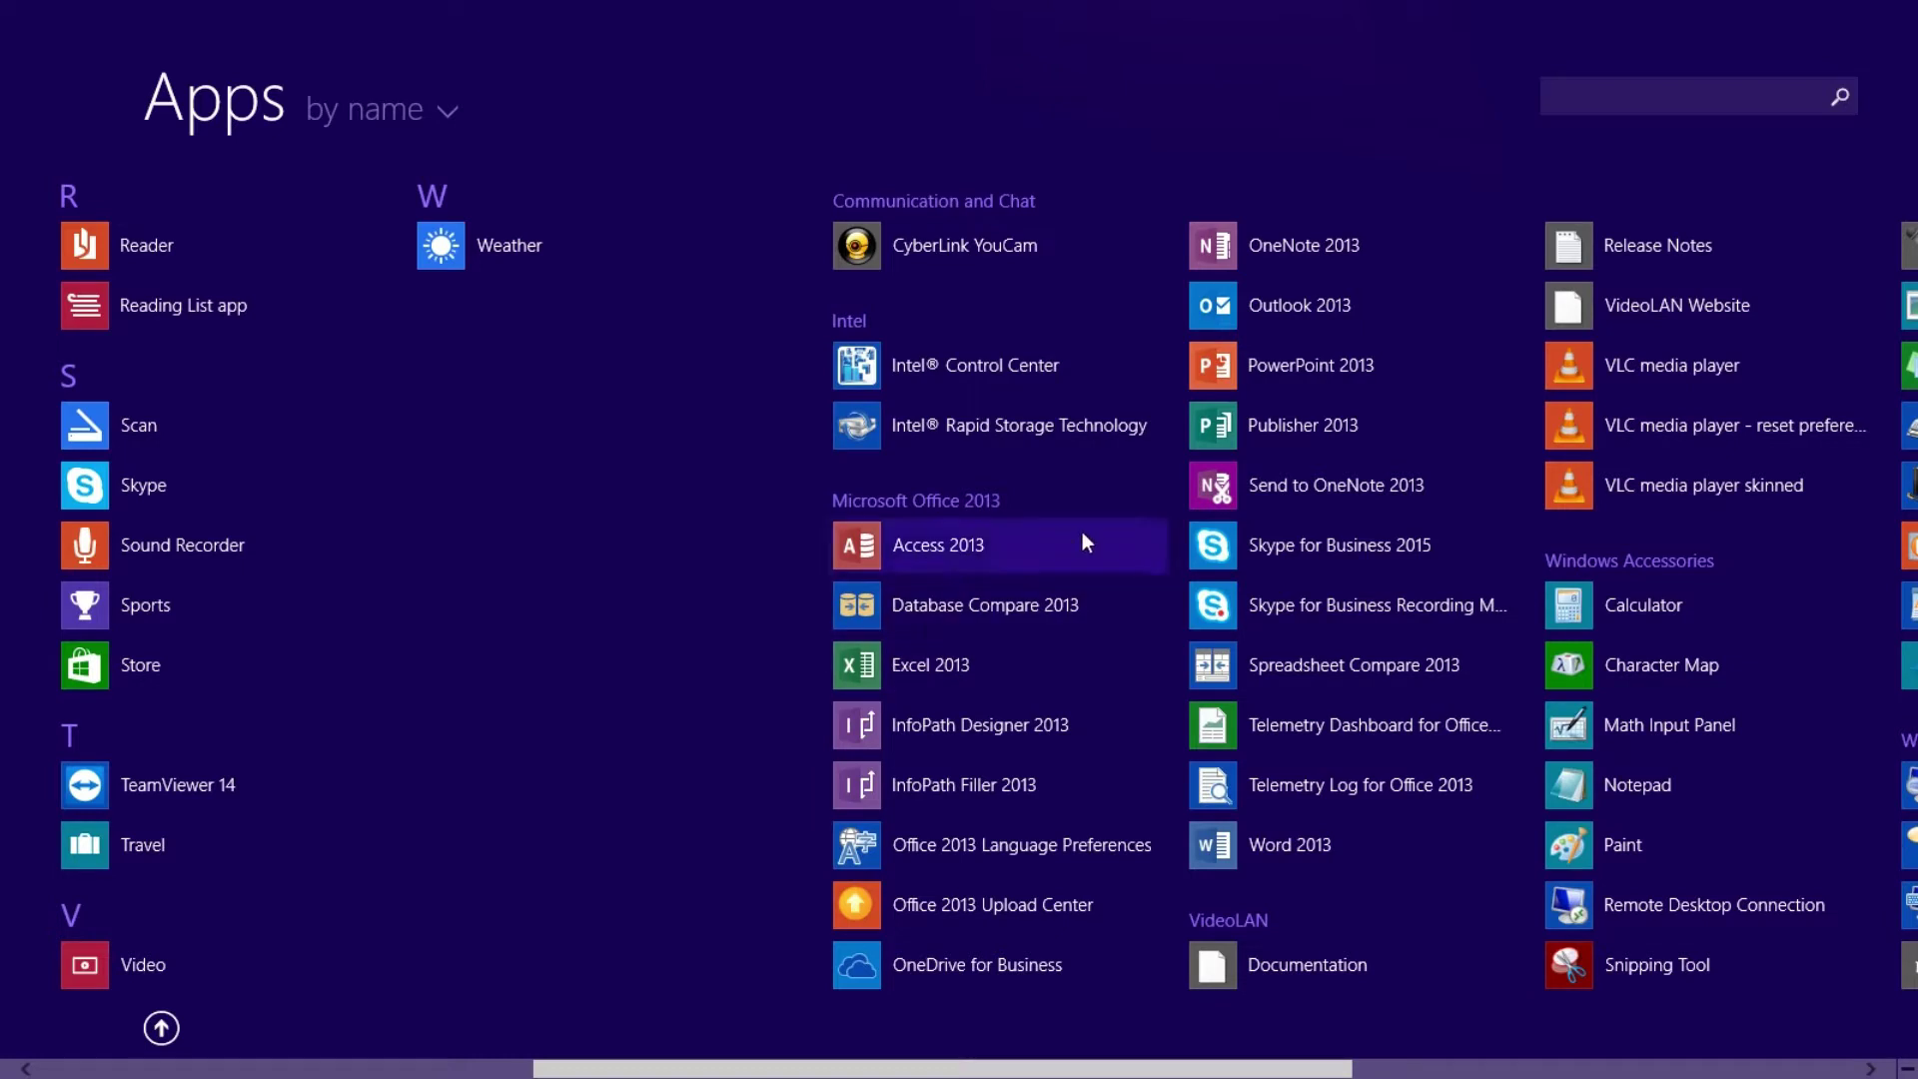
# Launch Access 2013 from the Microsoft Office 2013 apps on the Start screen
pyautogui.click(981, 548)
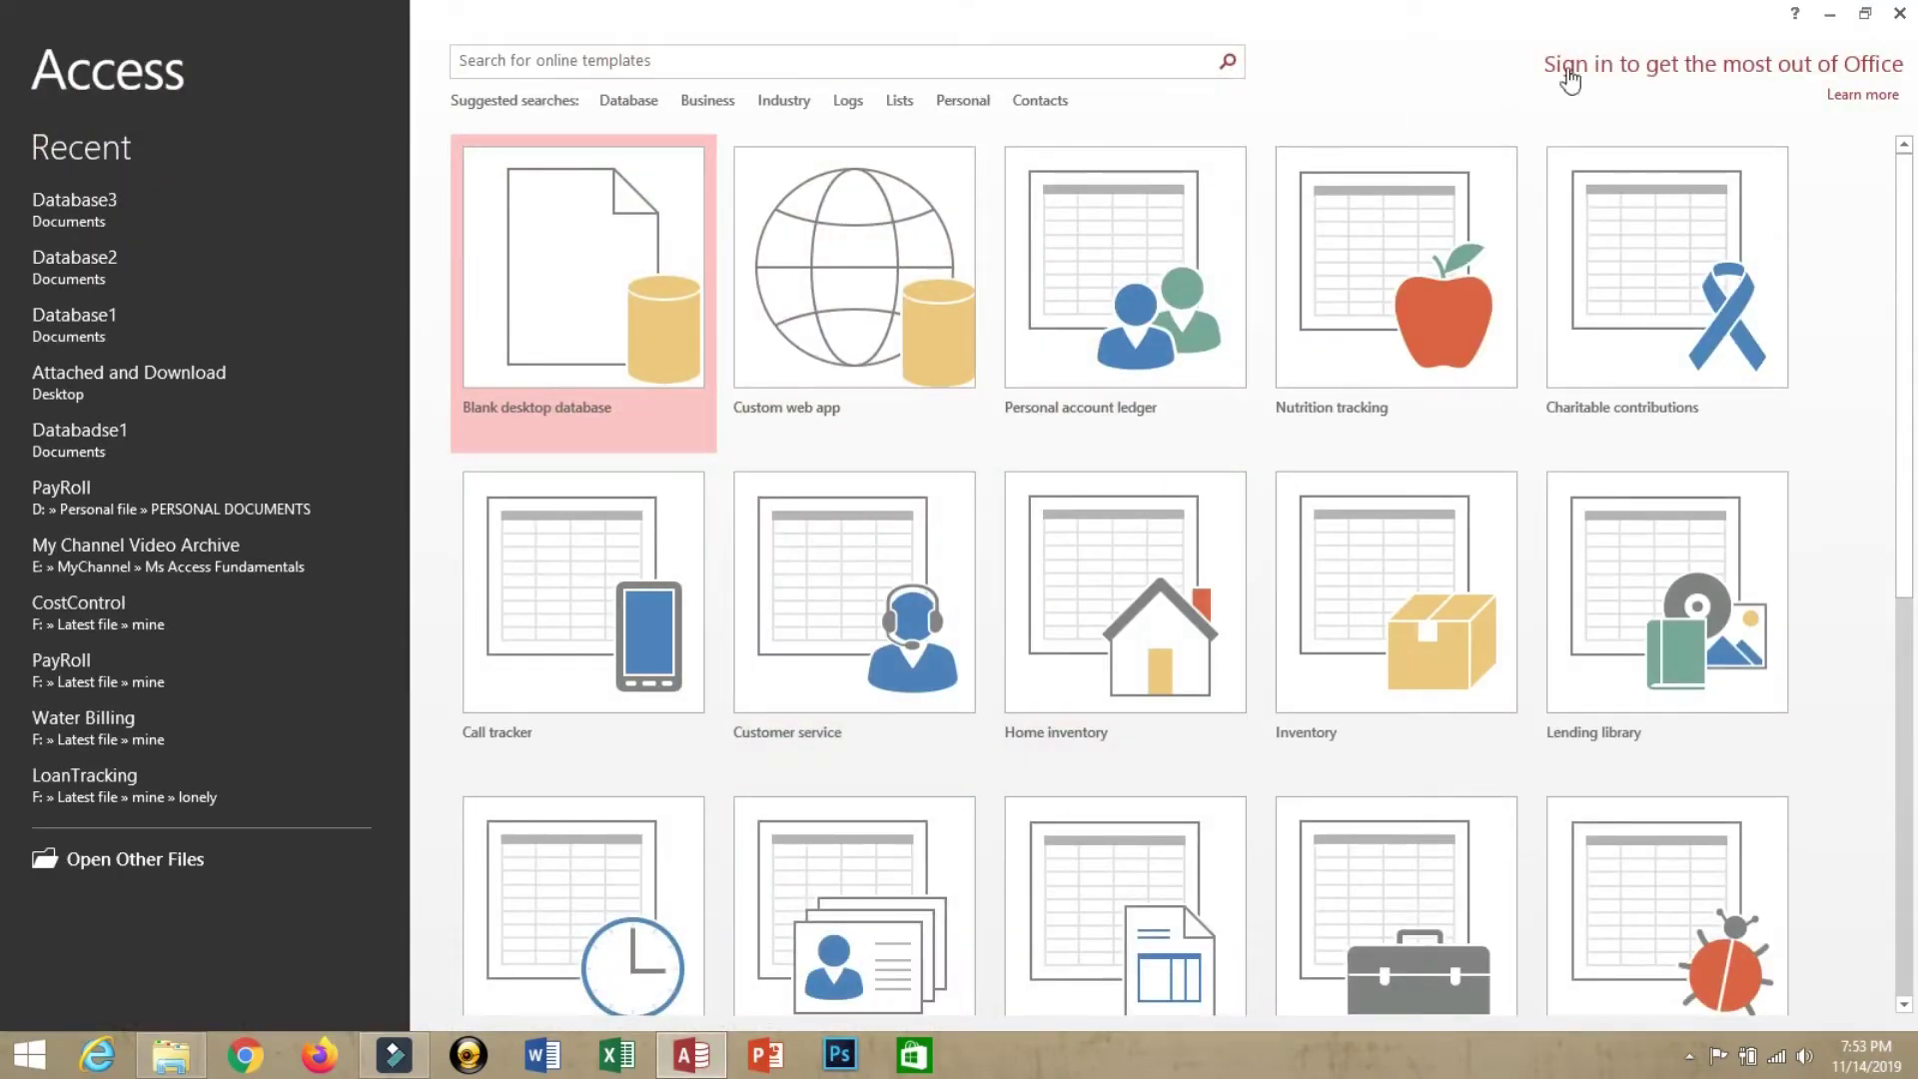
# Search the online templates for 'Database' and scroll the results to the Inventory template
pyautogui.click(629, 99)
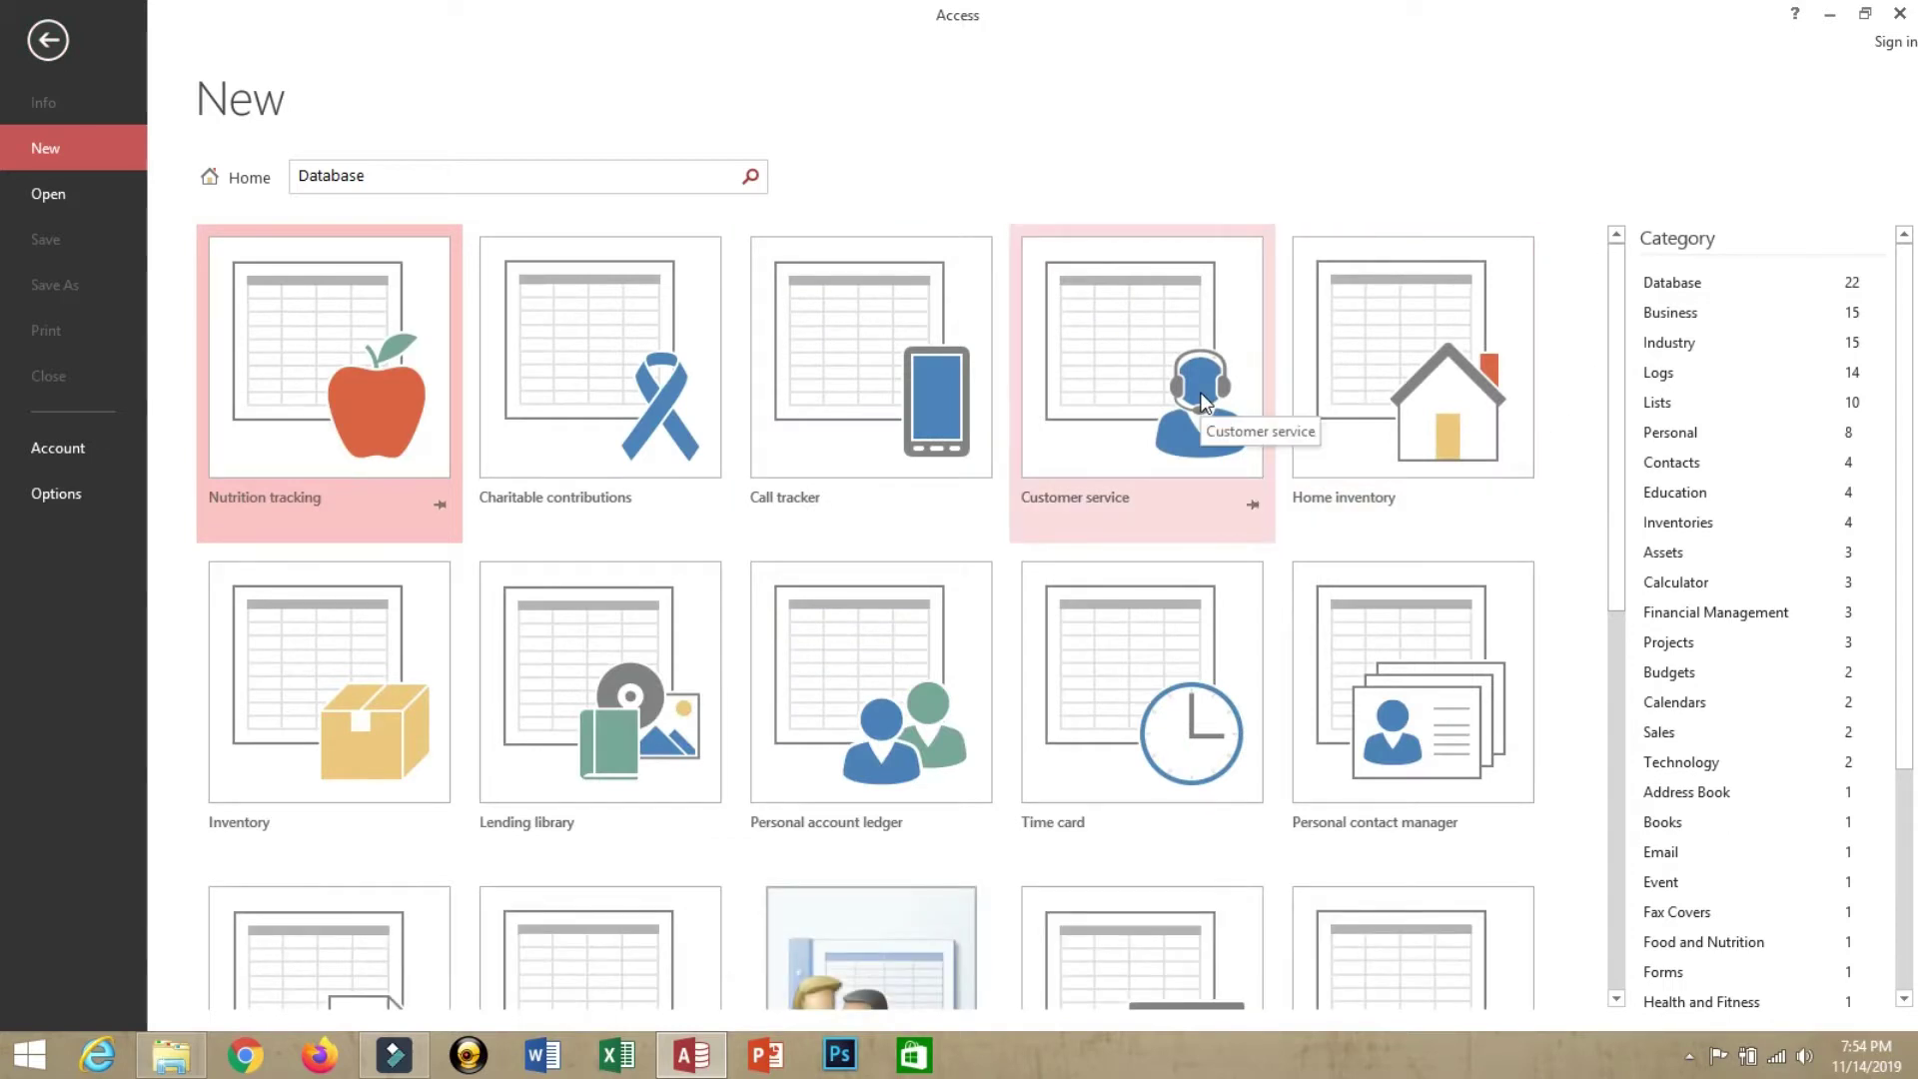
pyautogui.scroll(-1, 1204, 401)
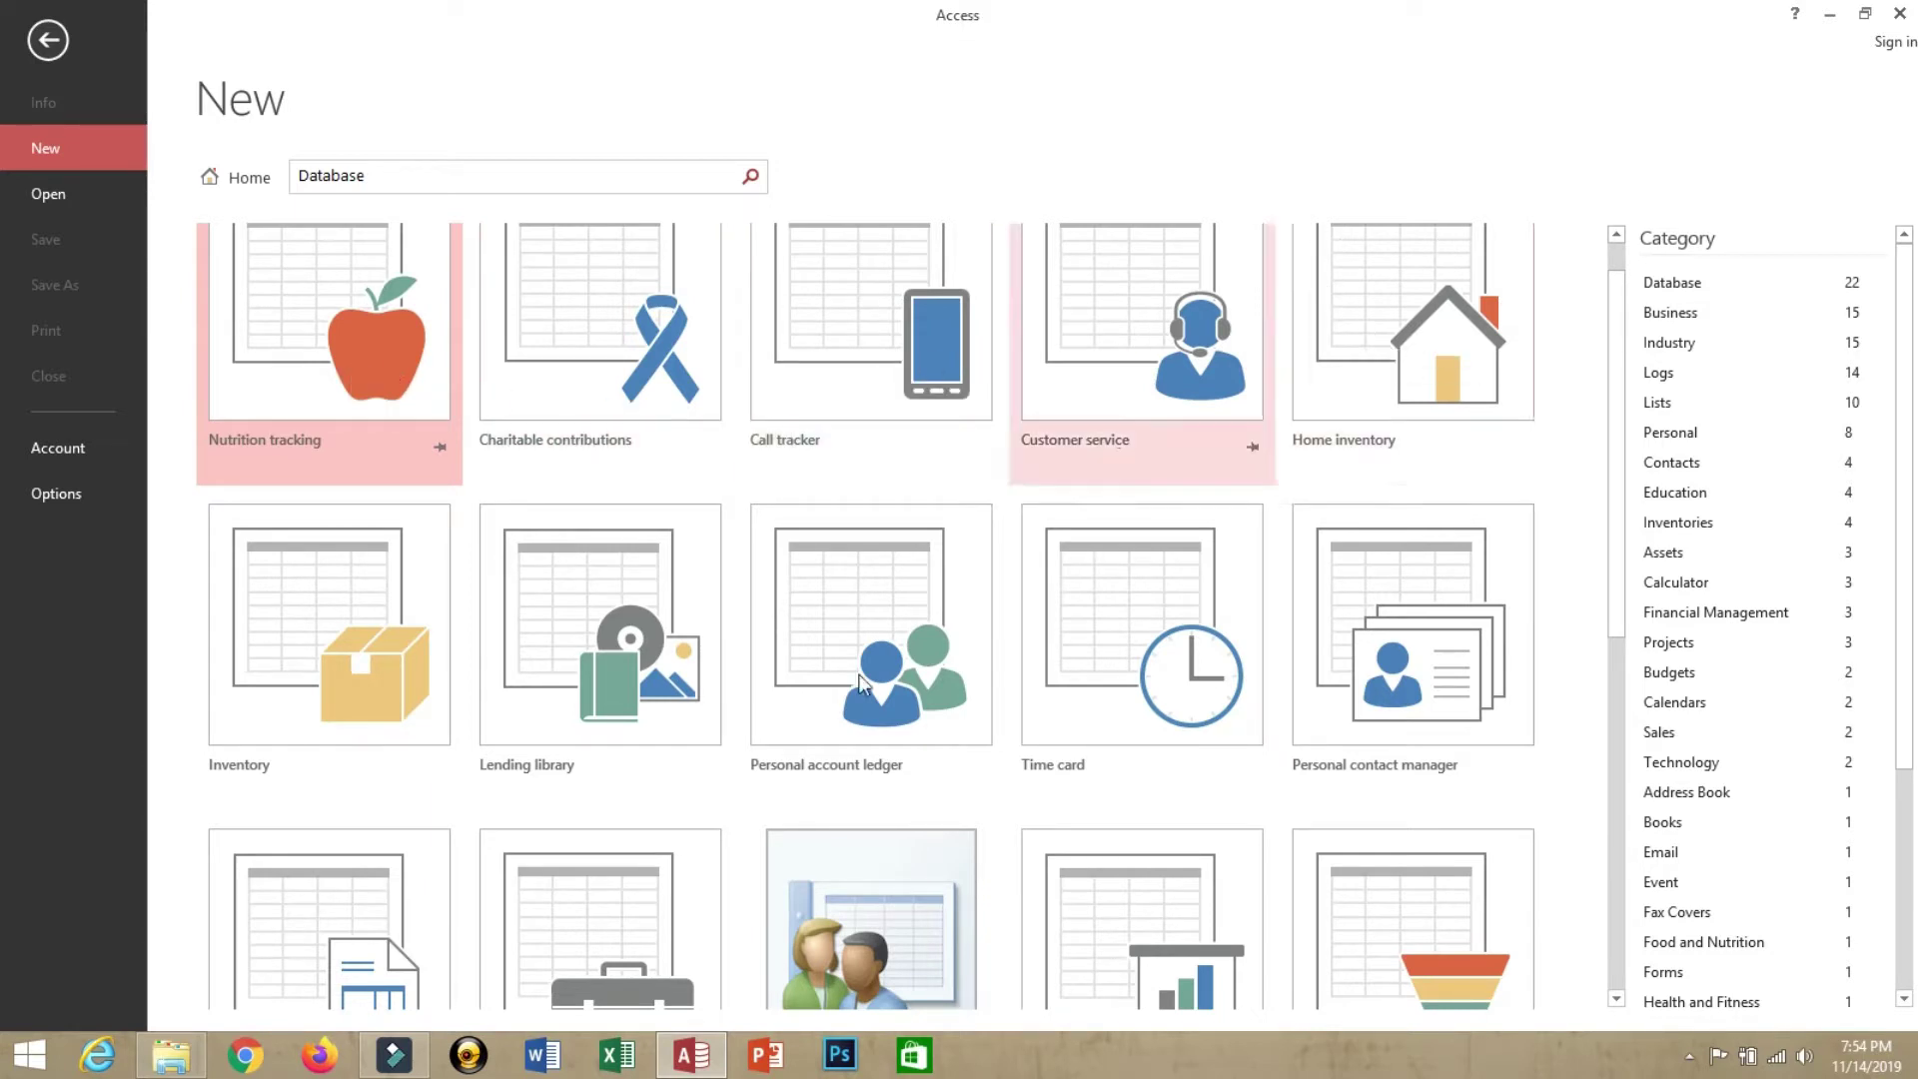
pyautogui.scroll(-1, 460, 679)
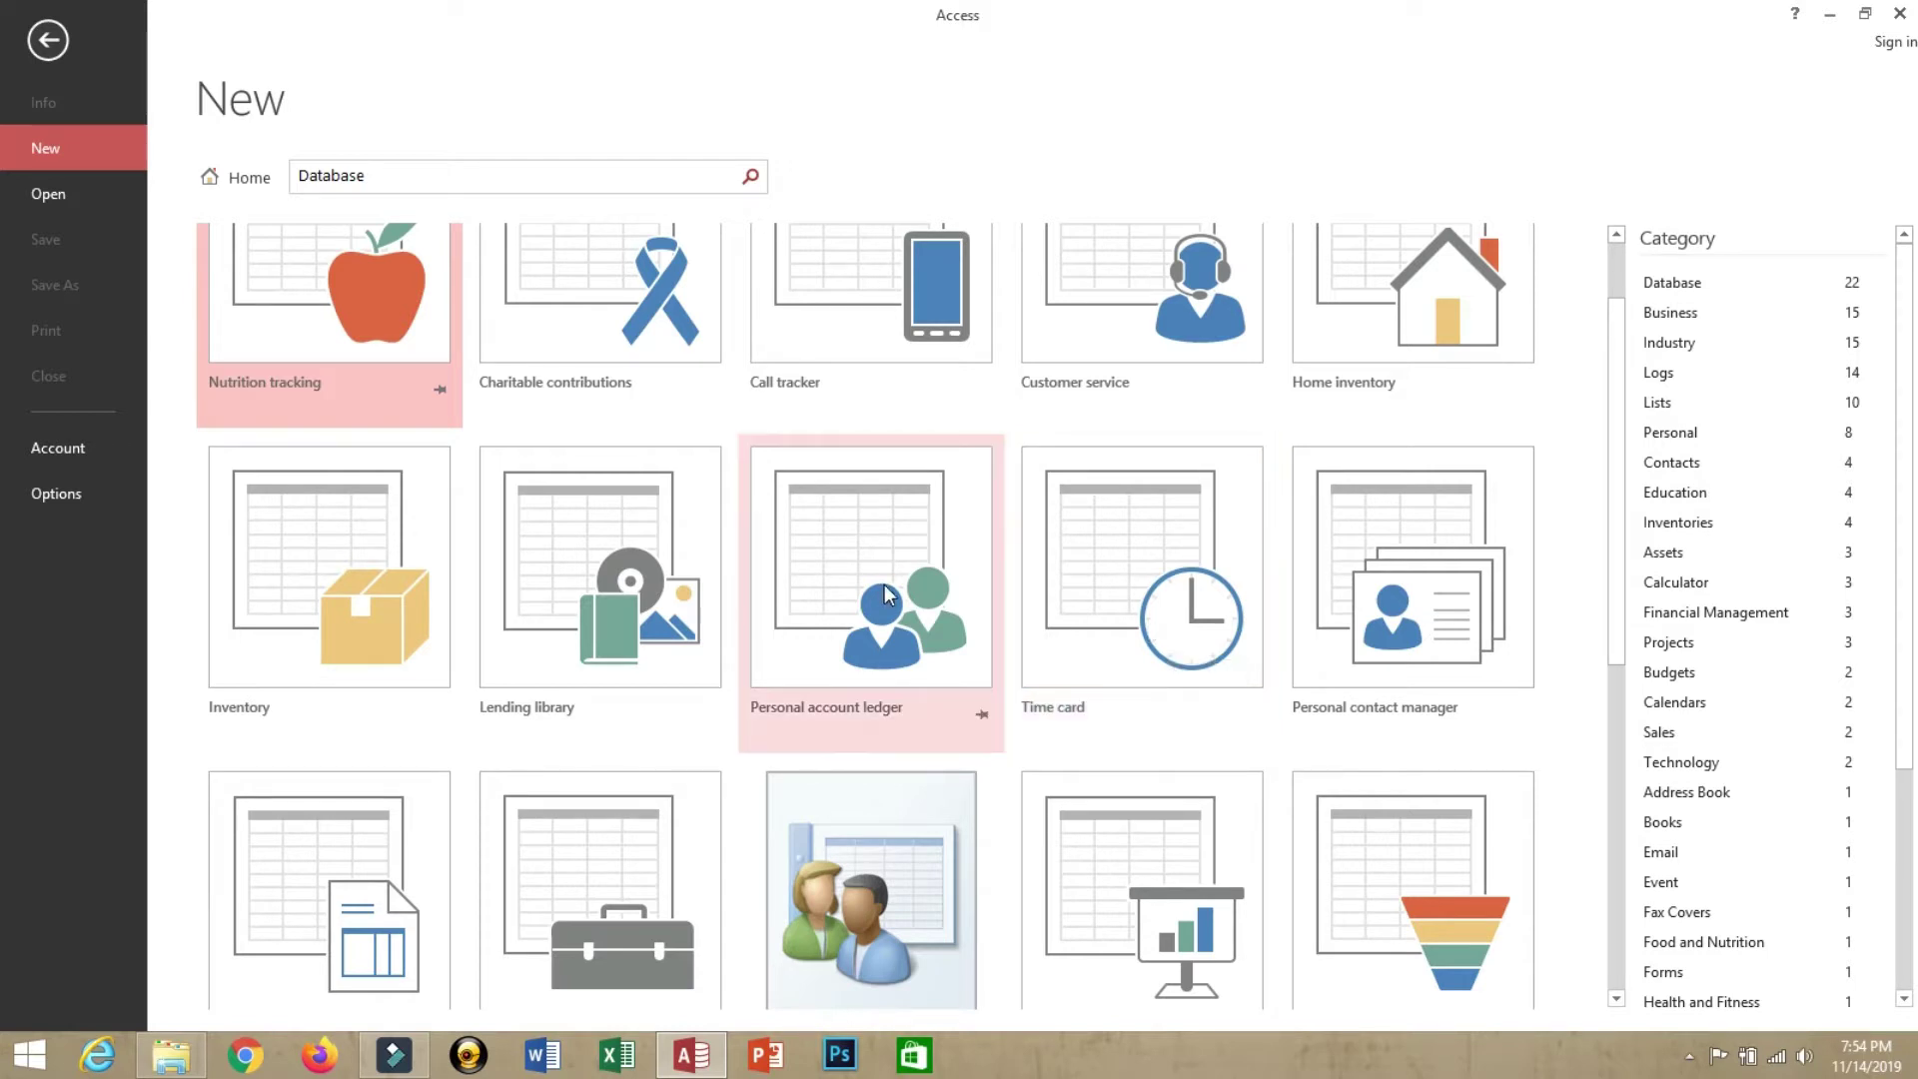
pyautogui.scroll(-1, 889, 595)
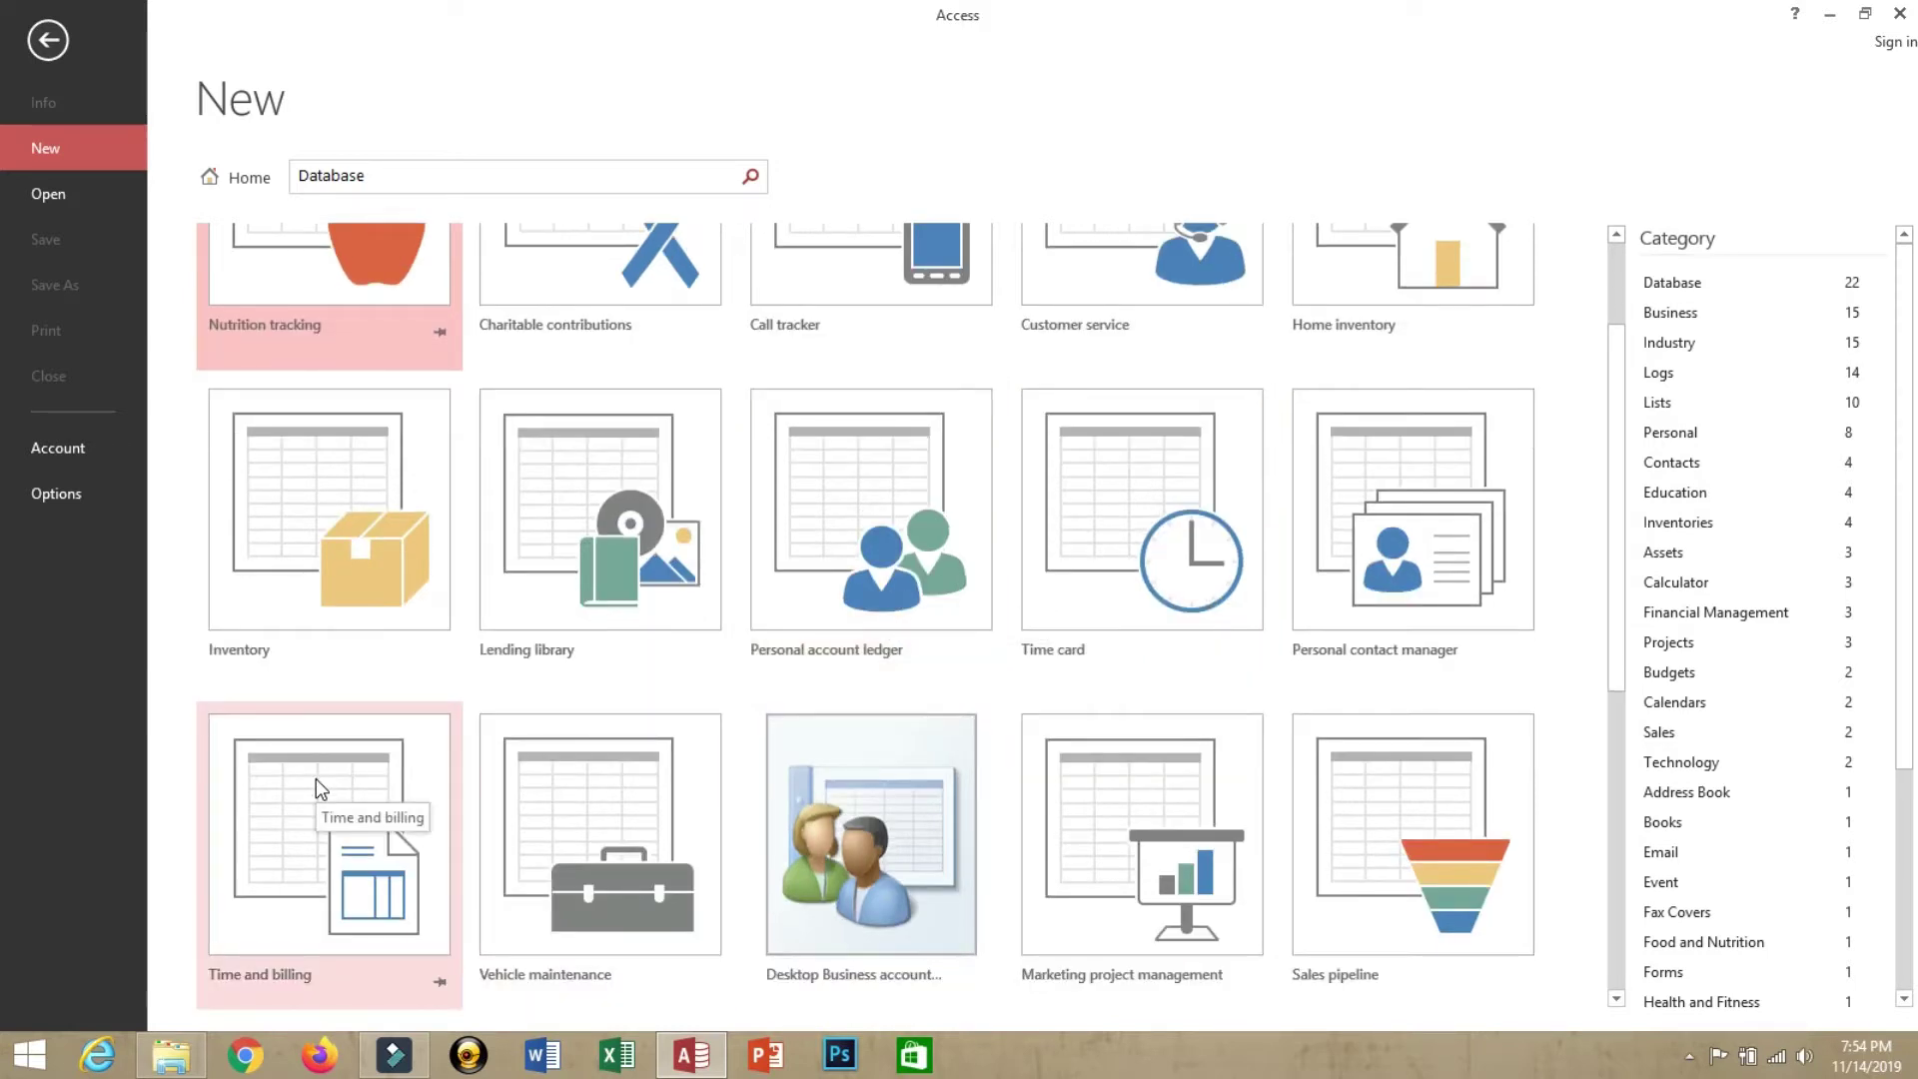
pyautogui.scroll(1, 316, 777)
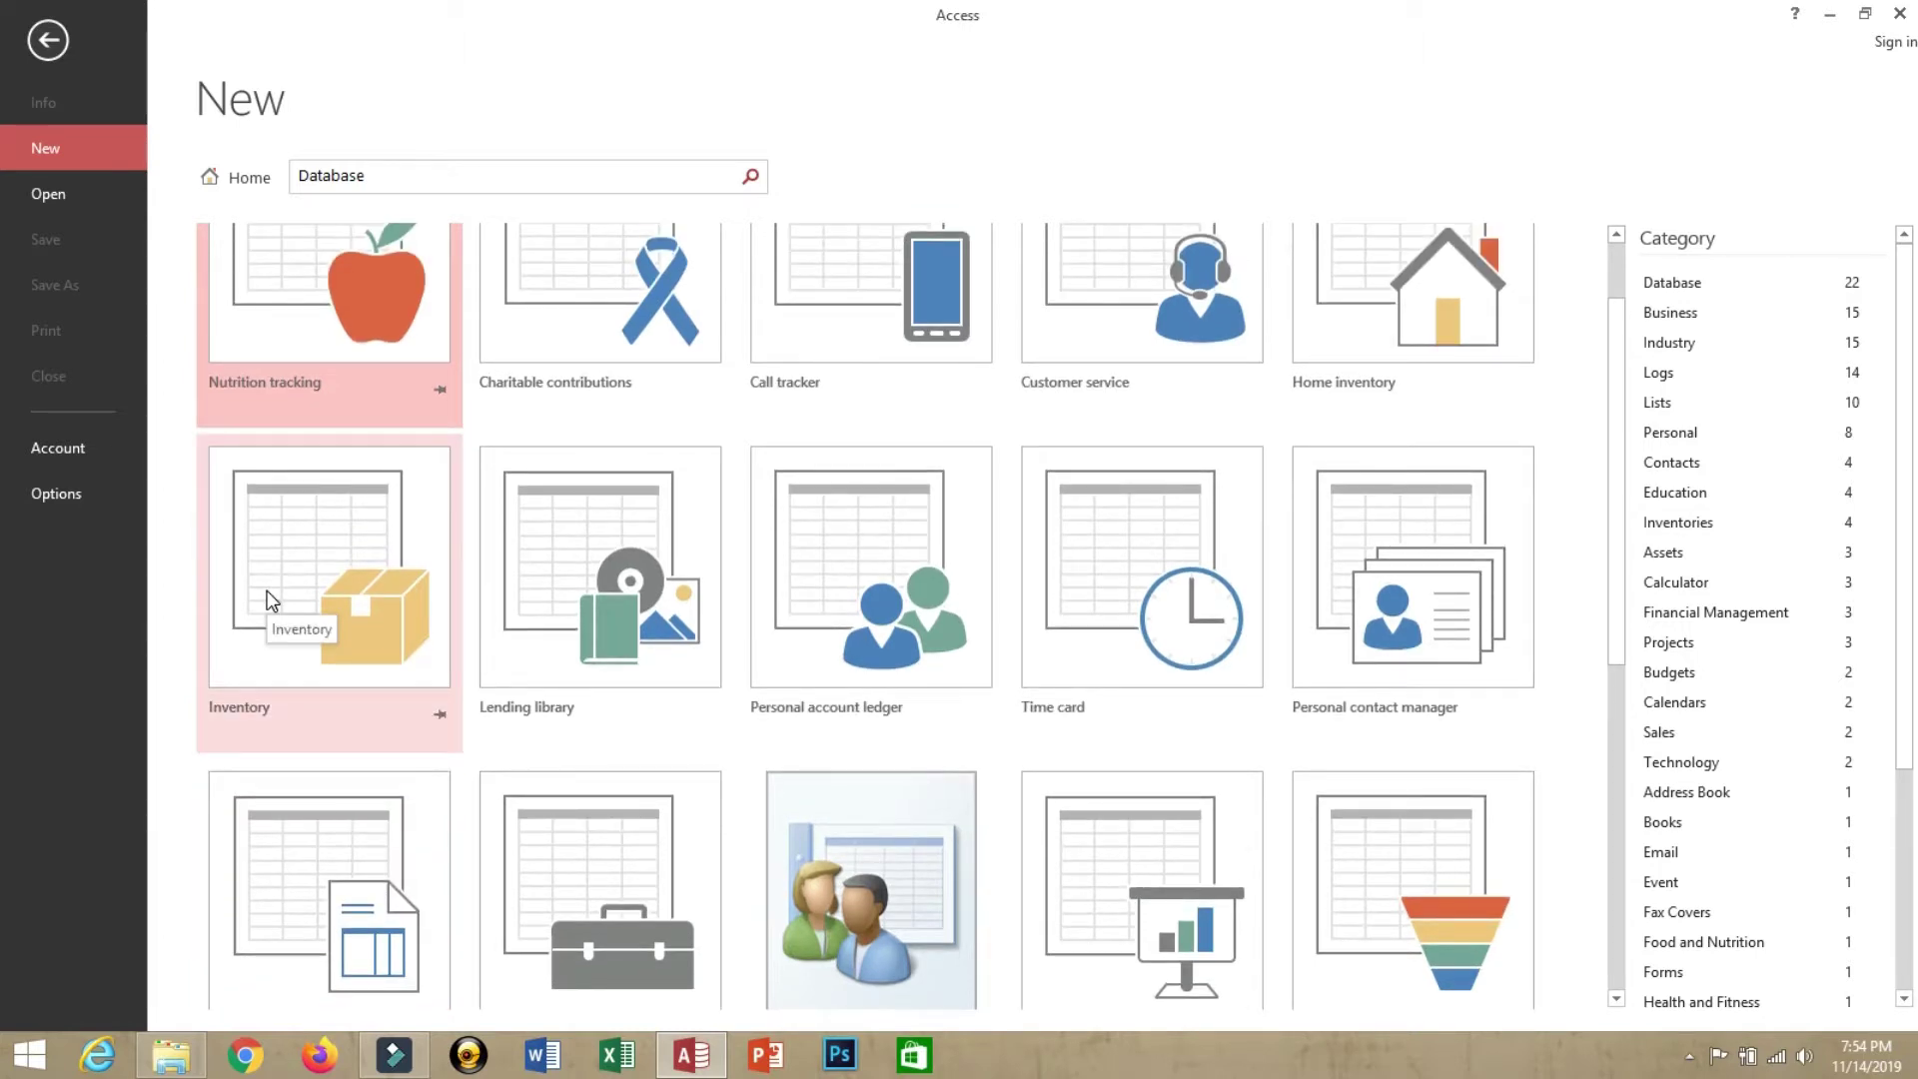
# Set the Inventory template to create Inventory.accdb on the Desktop
pyautogui.click(347, 580)
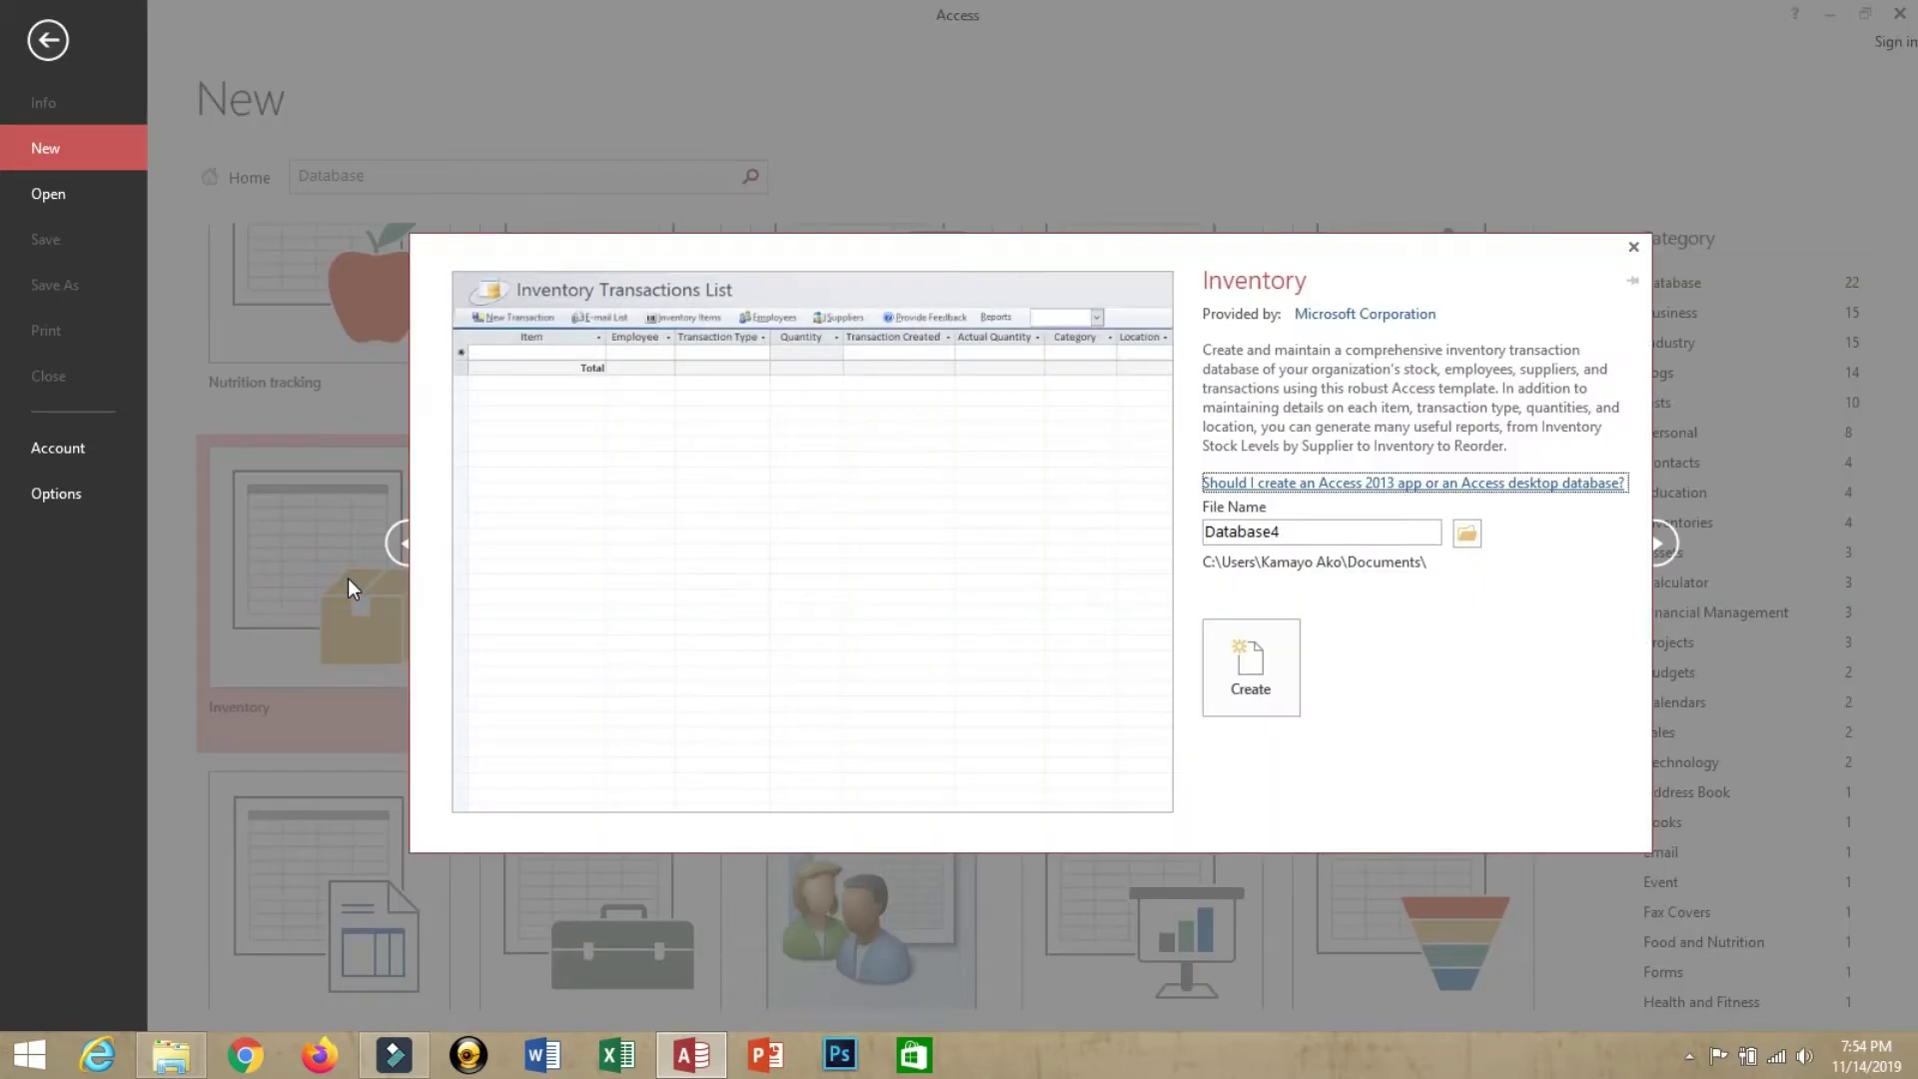
pyautogui.click(1466, 534)
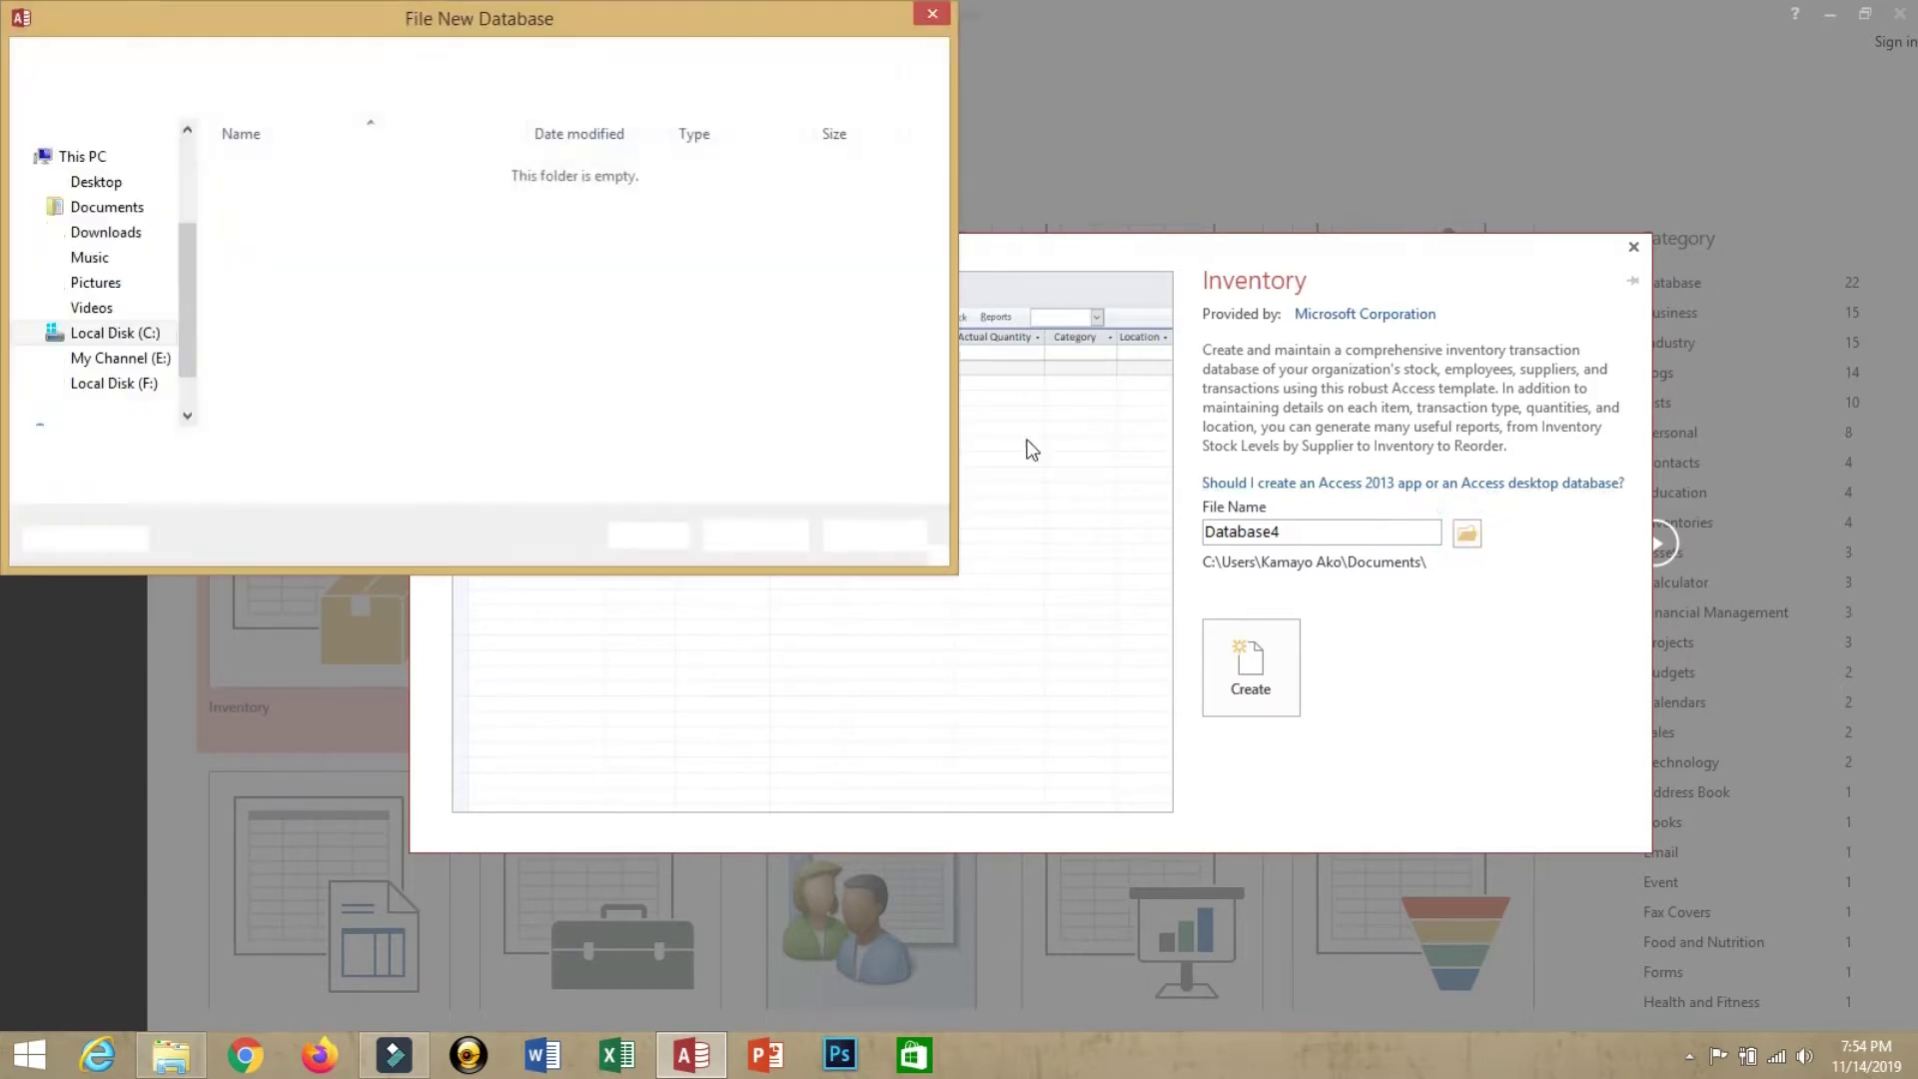
pyautogui.moveTo(192, 250); pyautogui.dragTo(196, 158)
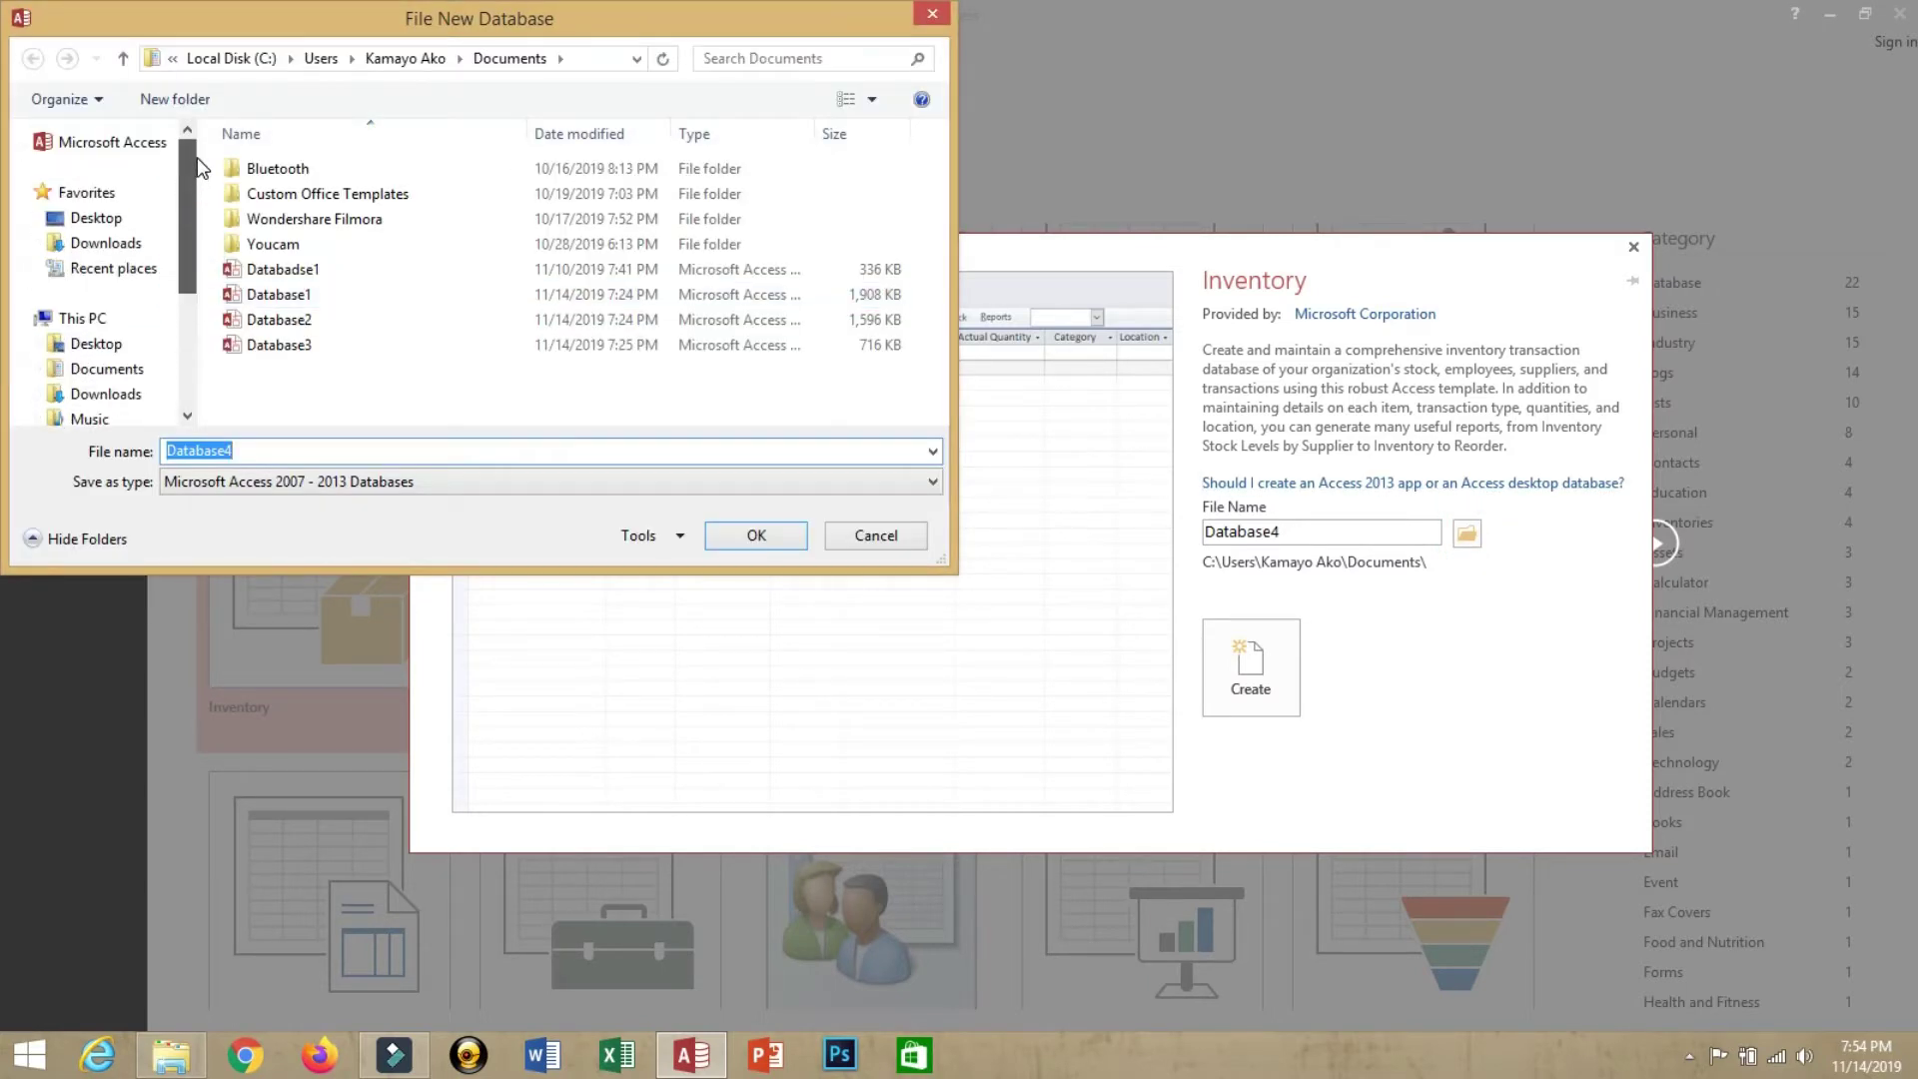
pyautogui.click(110, 220)
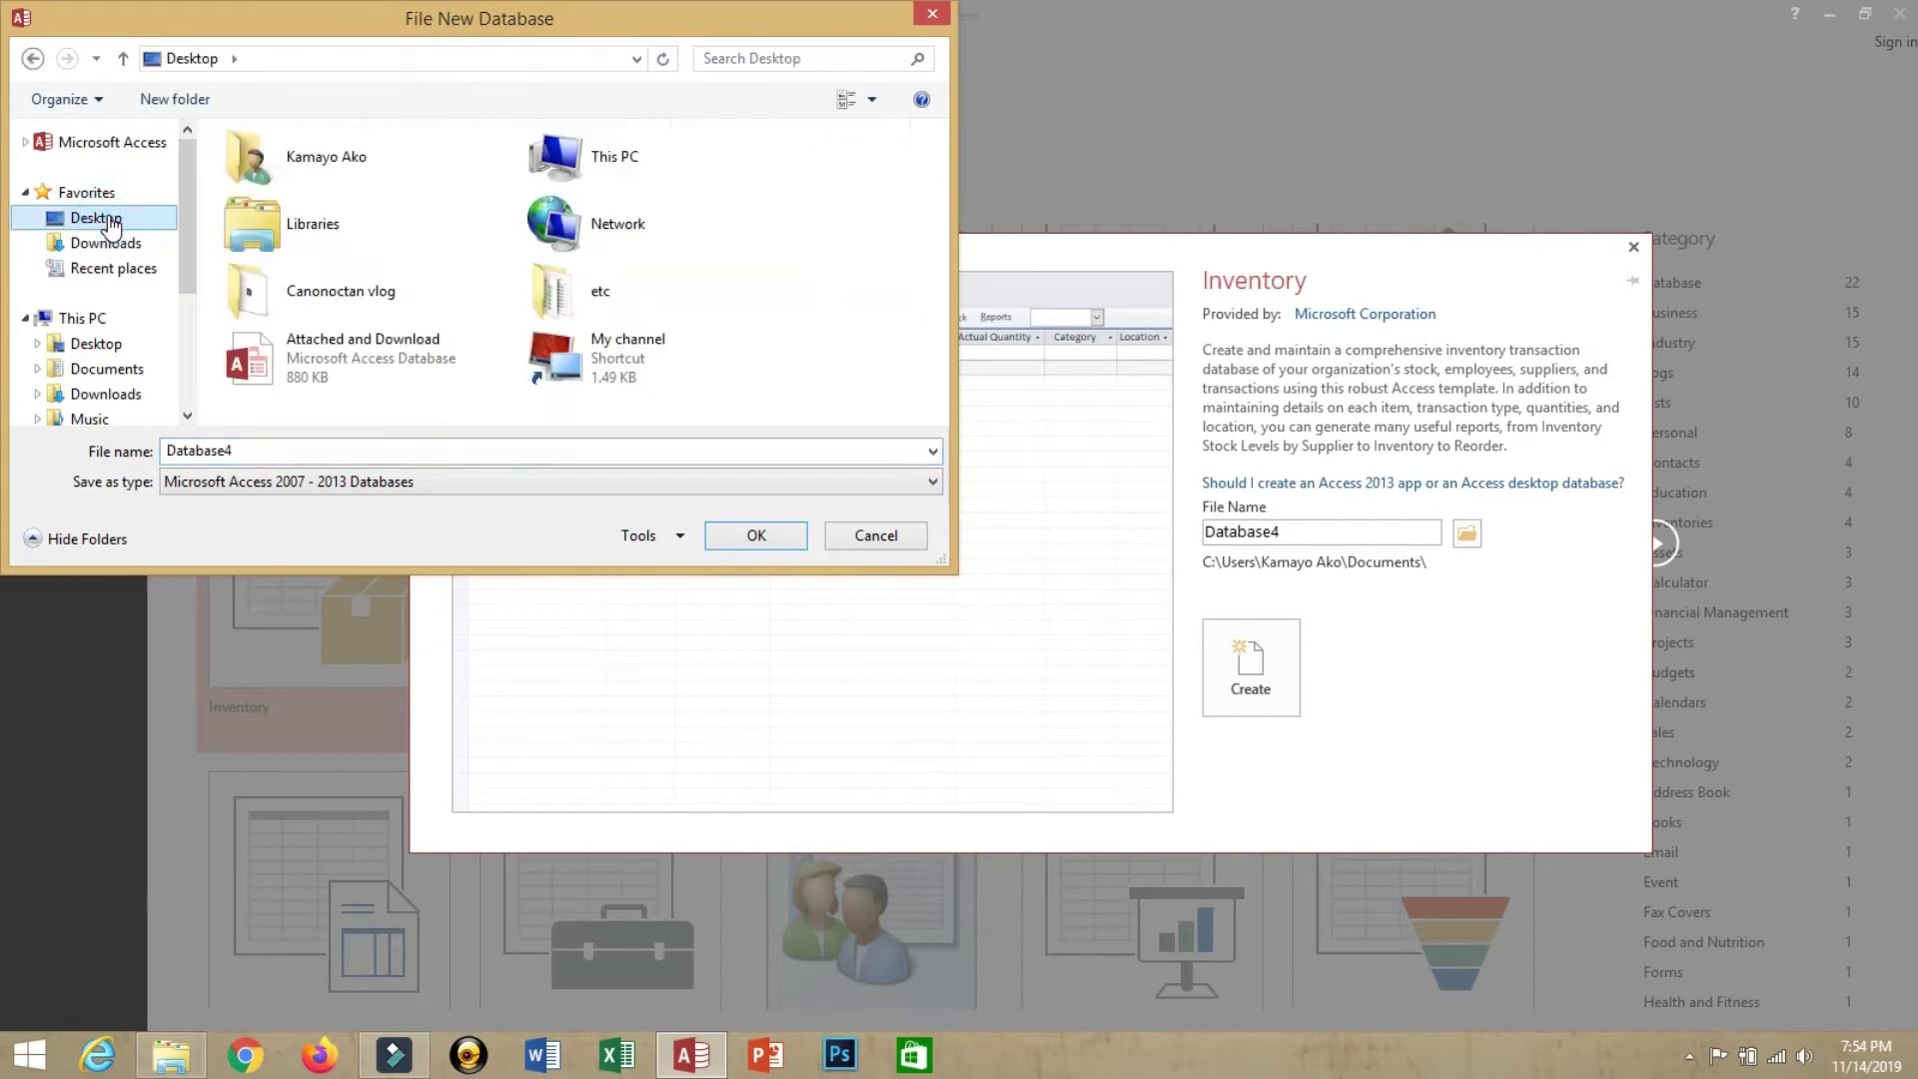
pyautogui.doubleClick(269, 451)
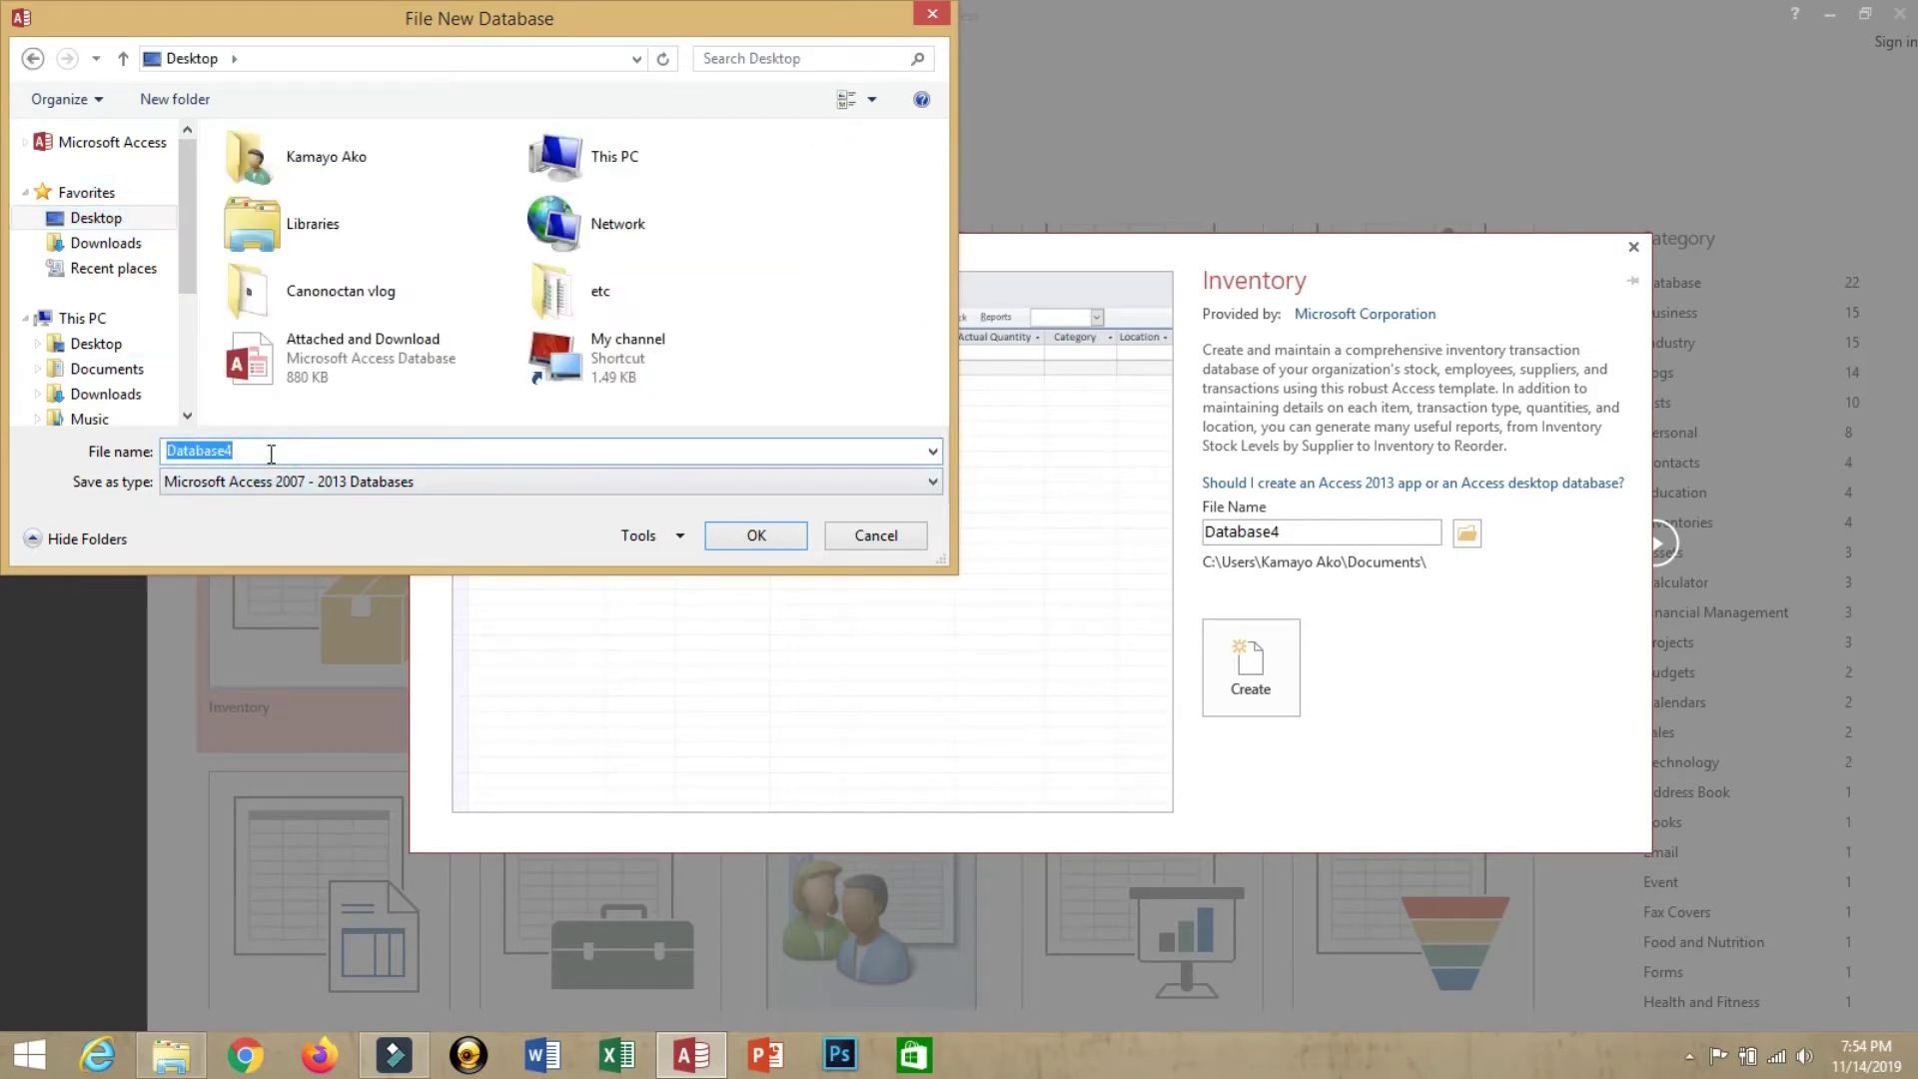
pyautogui.write('Inventory')
pyautogui.click(755, 537)
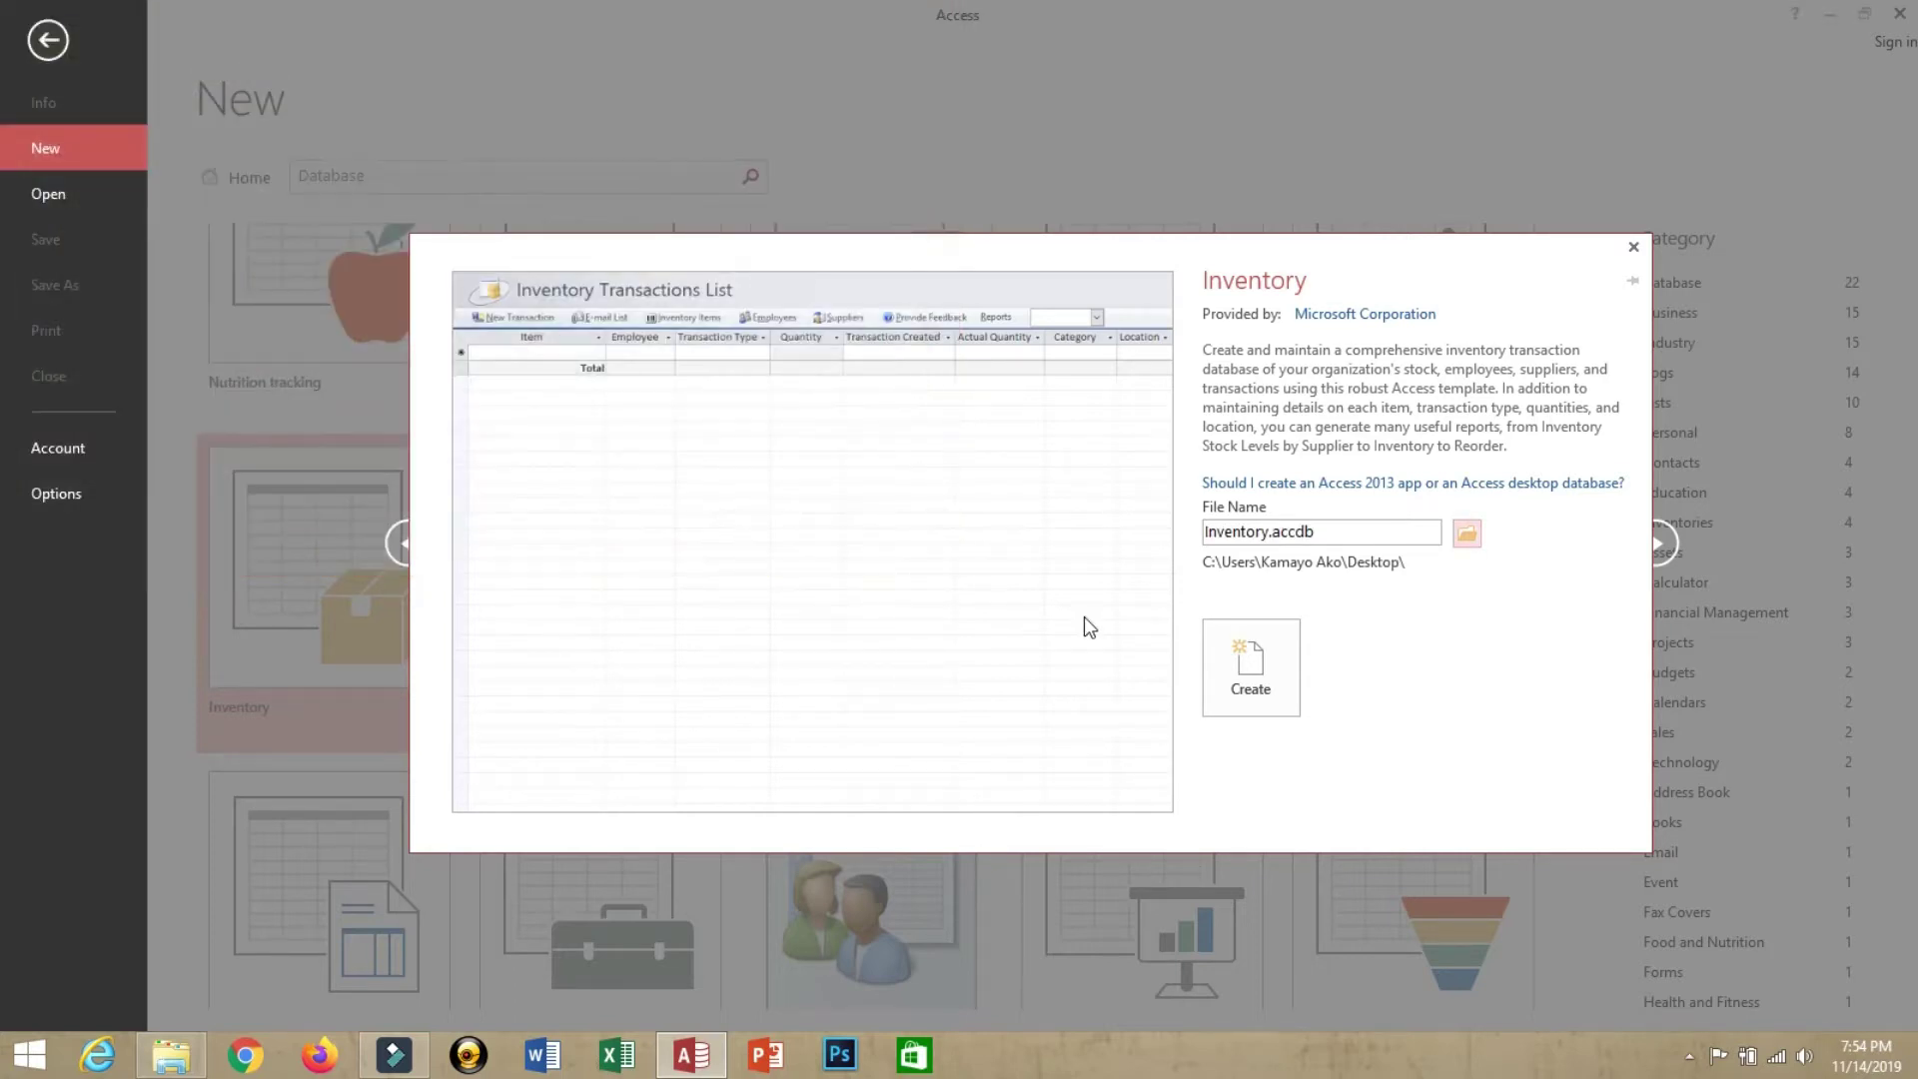
# Create the Inventory database, close it, and reopen inventory.accdb from the desktop
pyautogui.click(1258, 665)
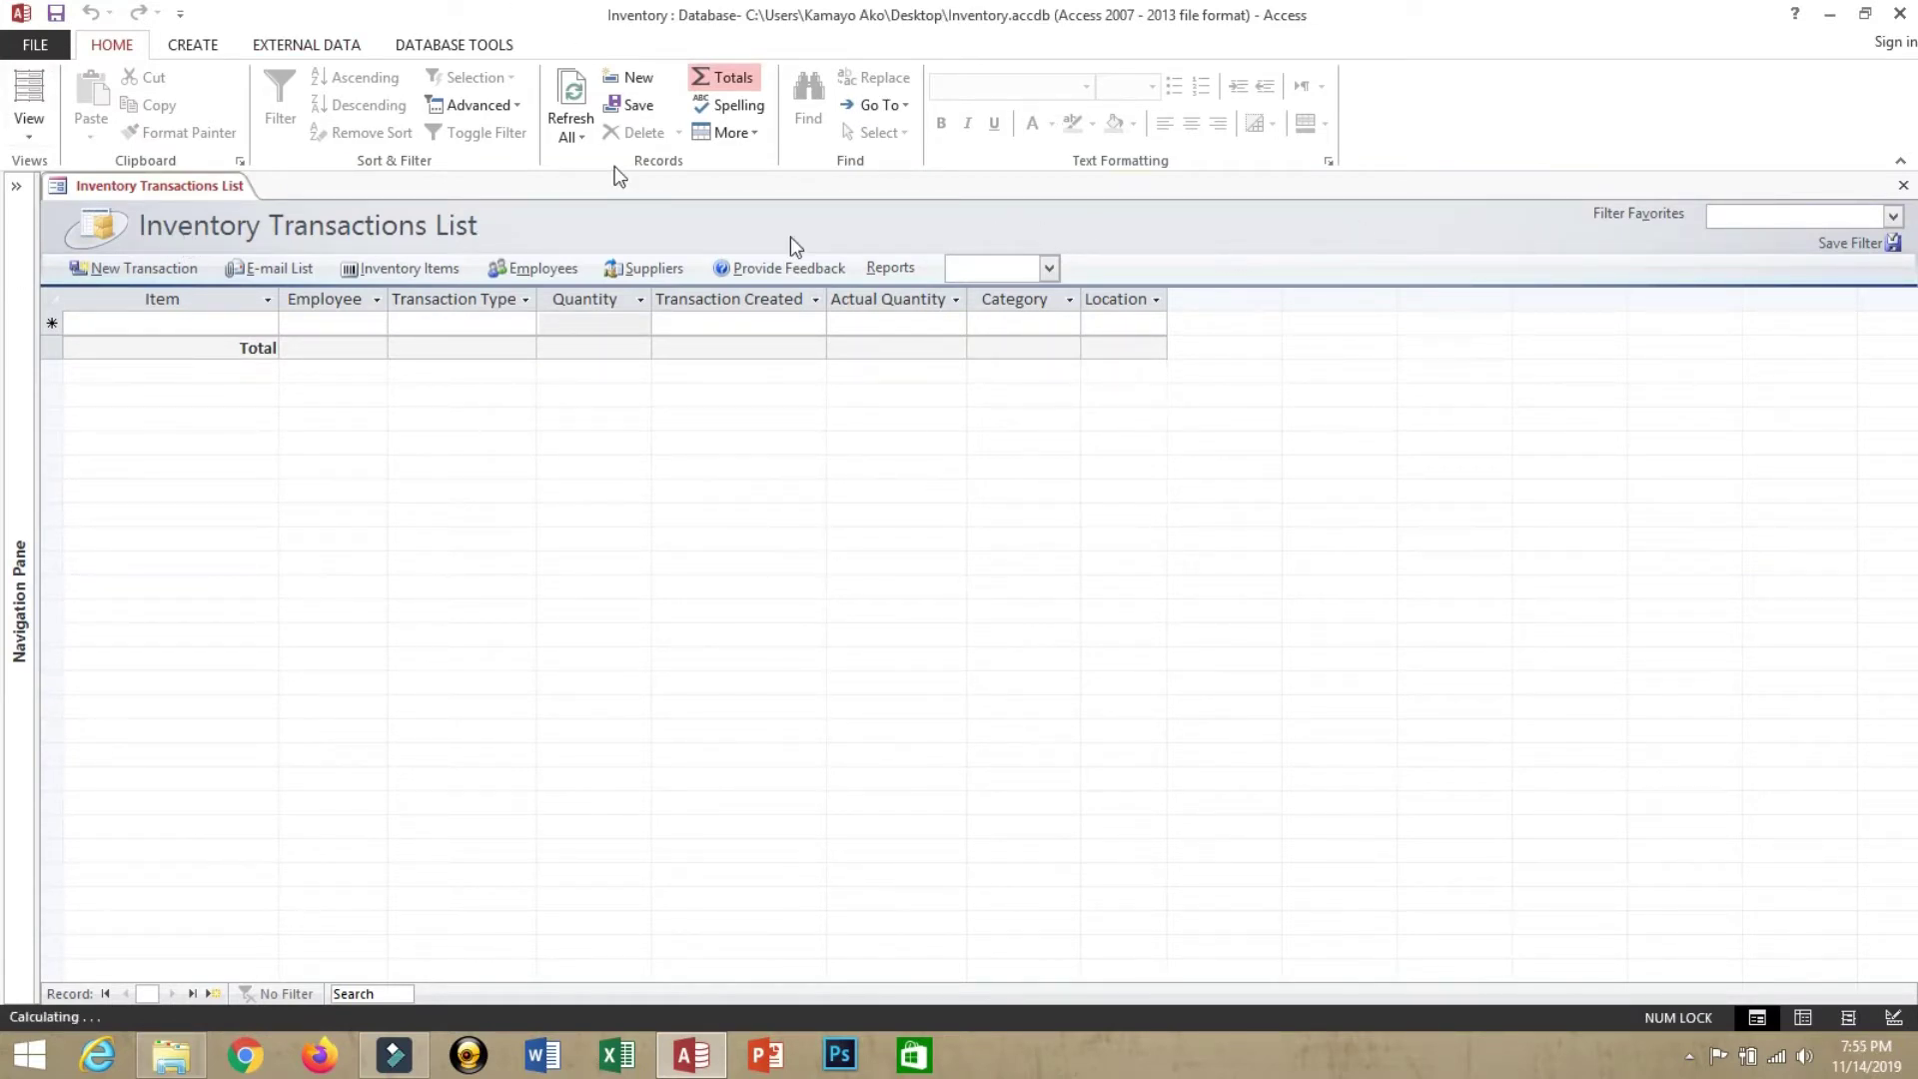
pyautogui.click(1901, 16)
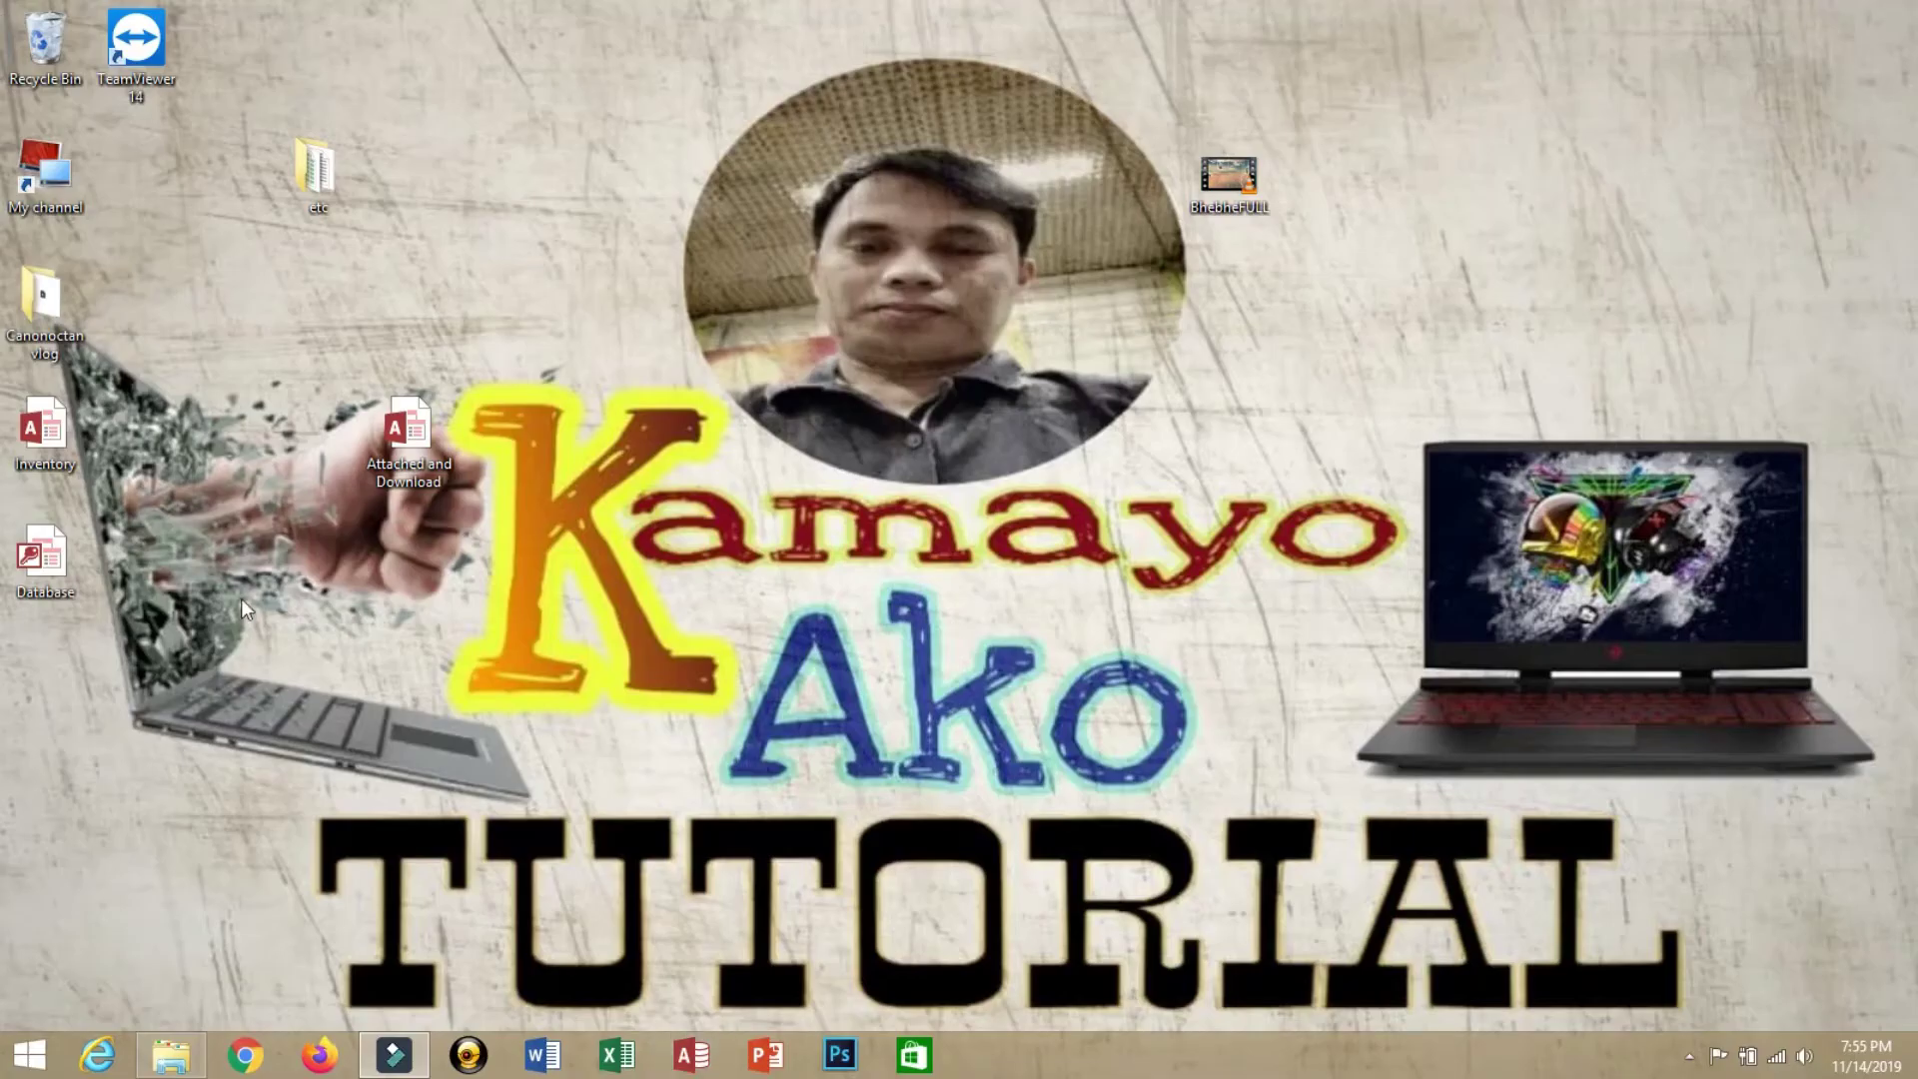
pyautogui.doubleClick(64, 568)
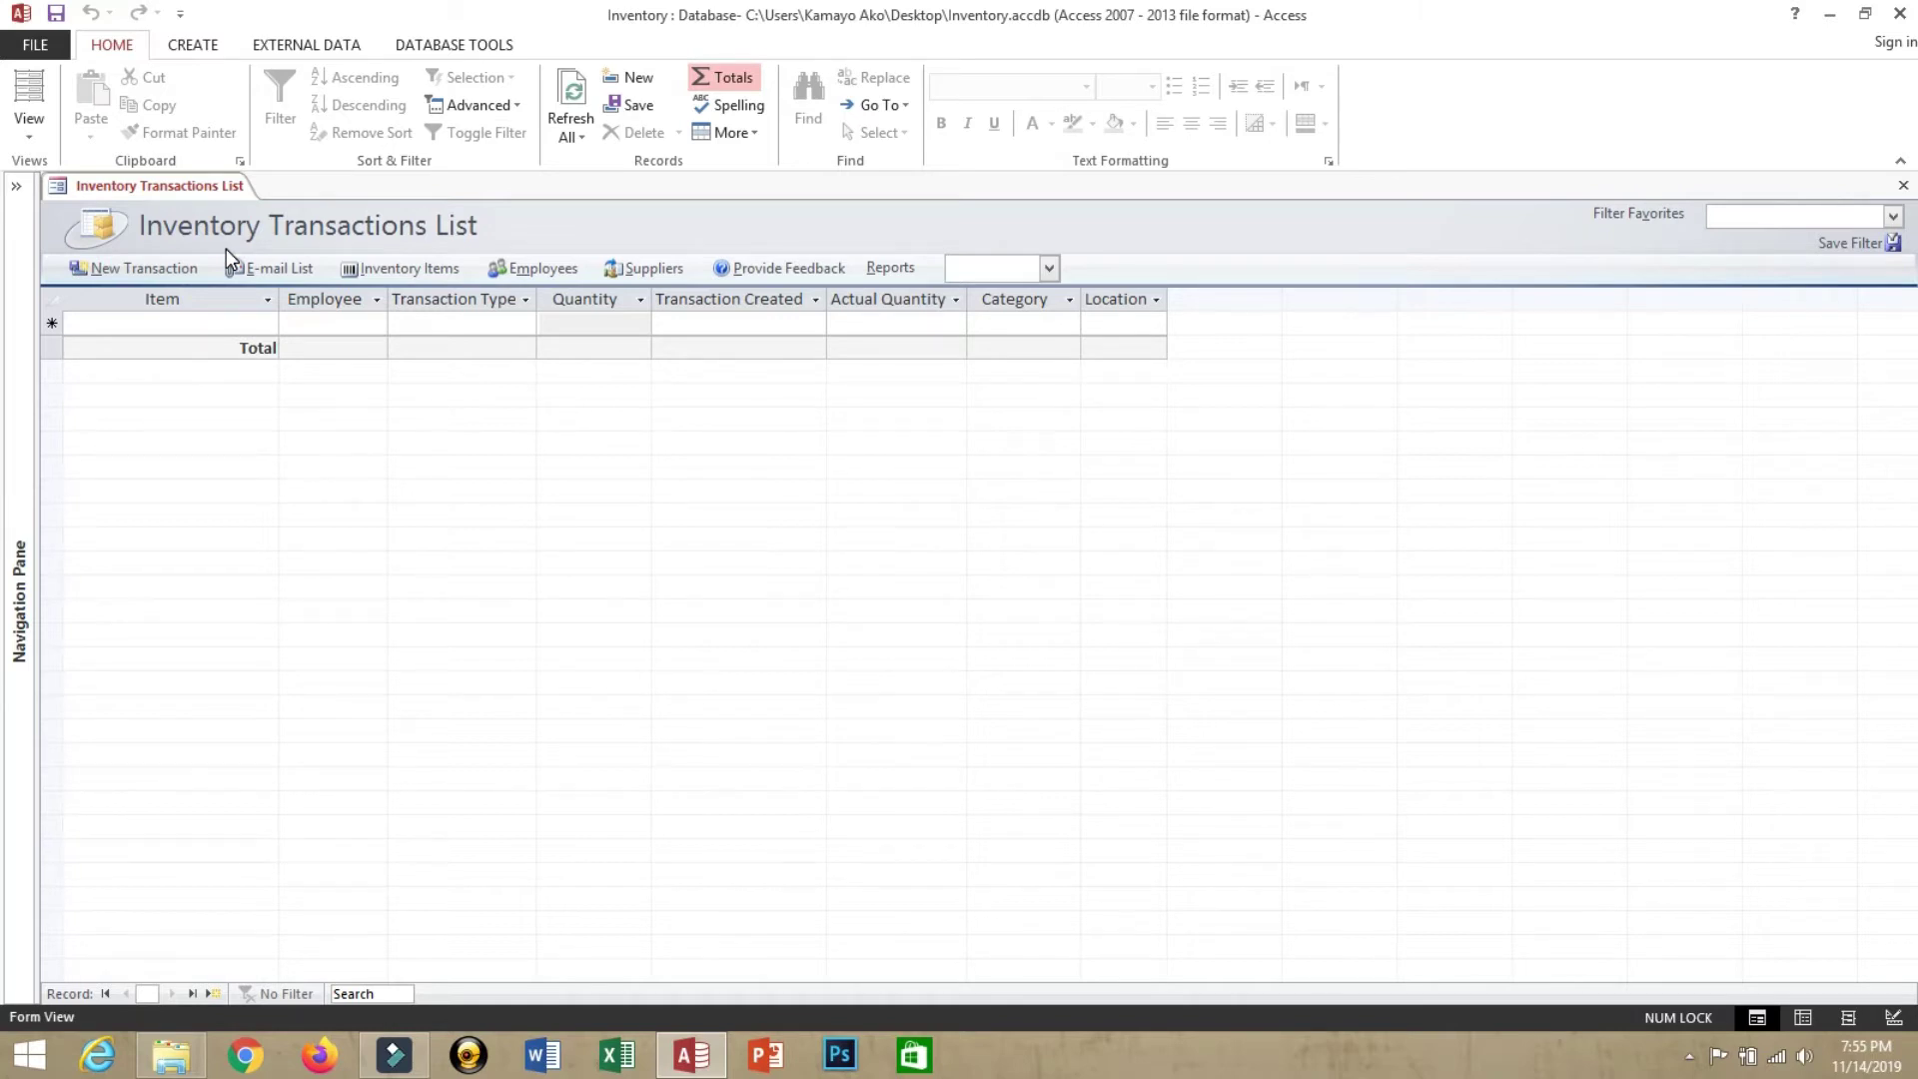
# Widen the Employee column in the new transaction row and bring up the Employee List
pyautogui.click(215, 327)
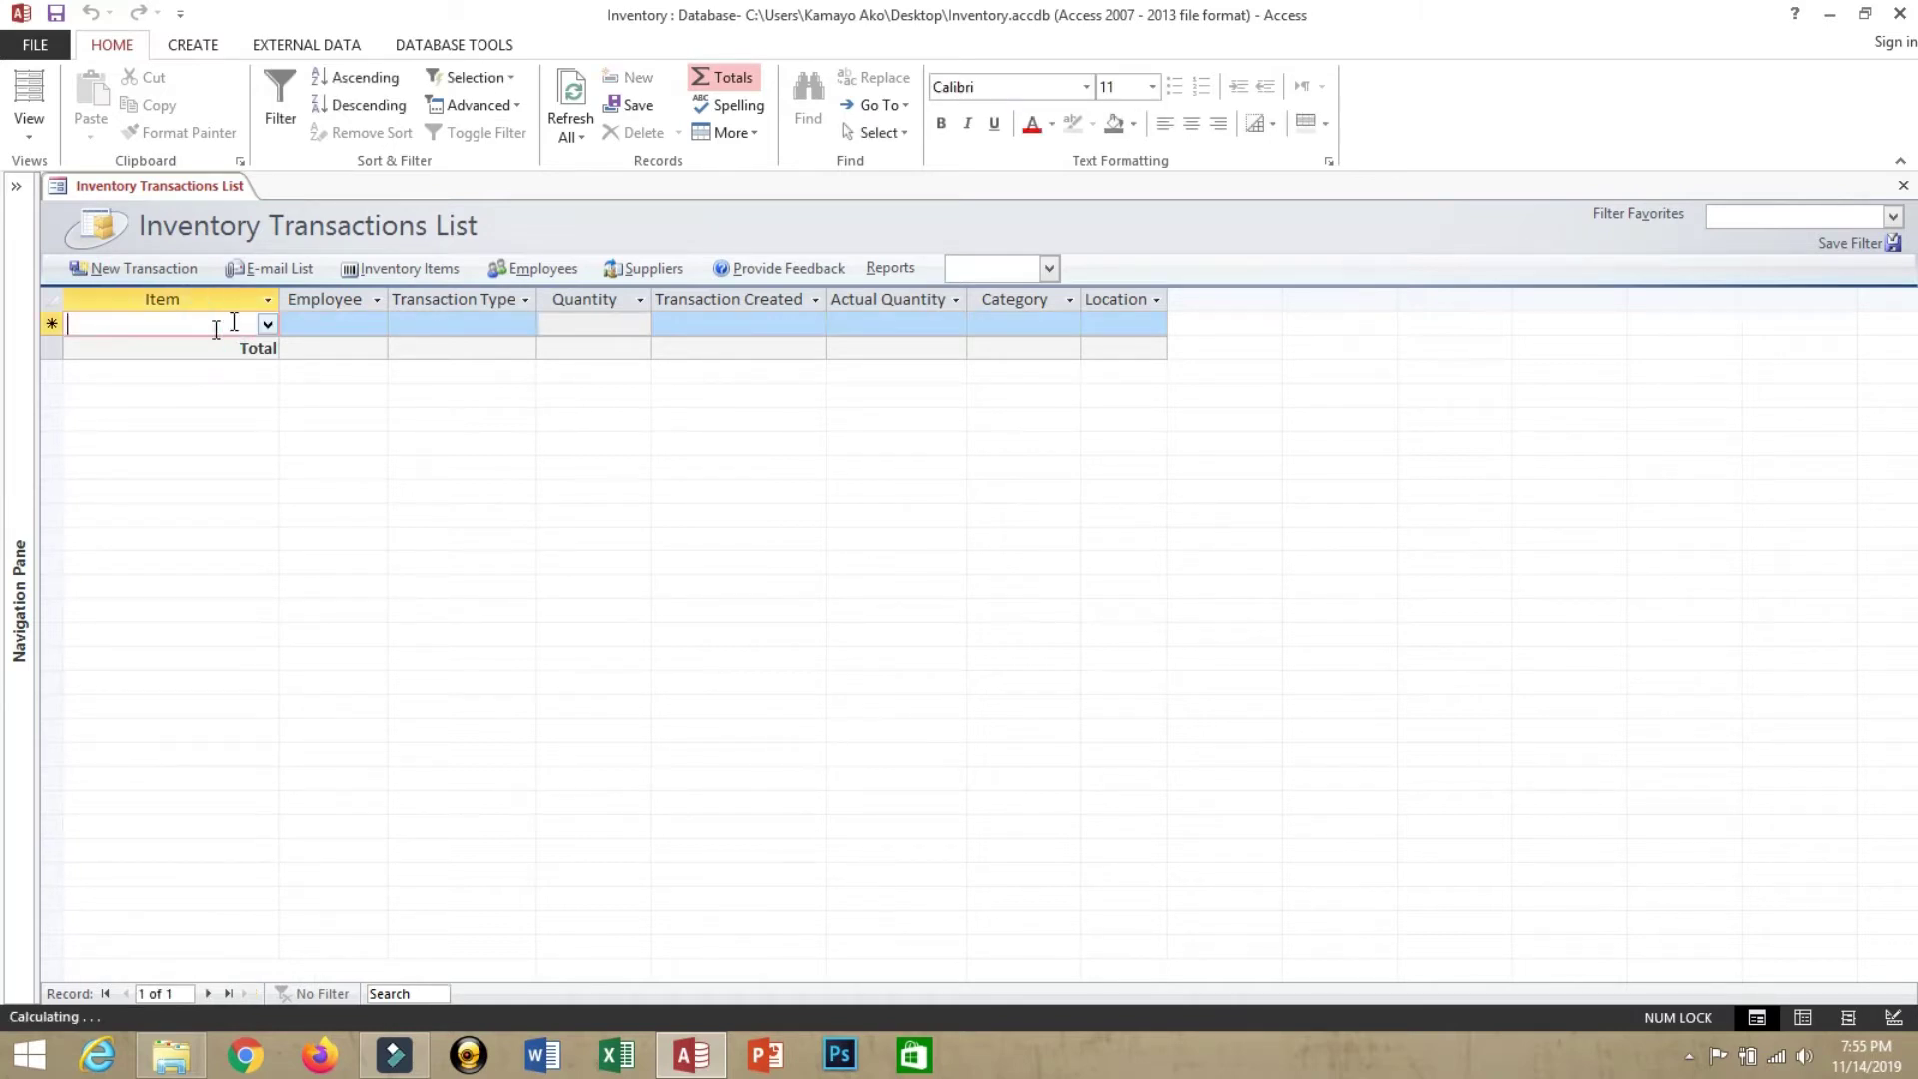
pyautogui.click(268, 325)
pyautogui.click(373, 328)
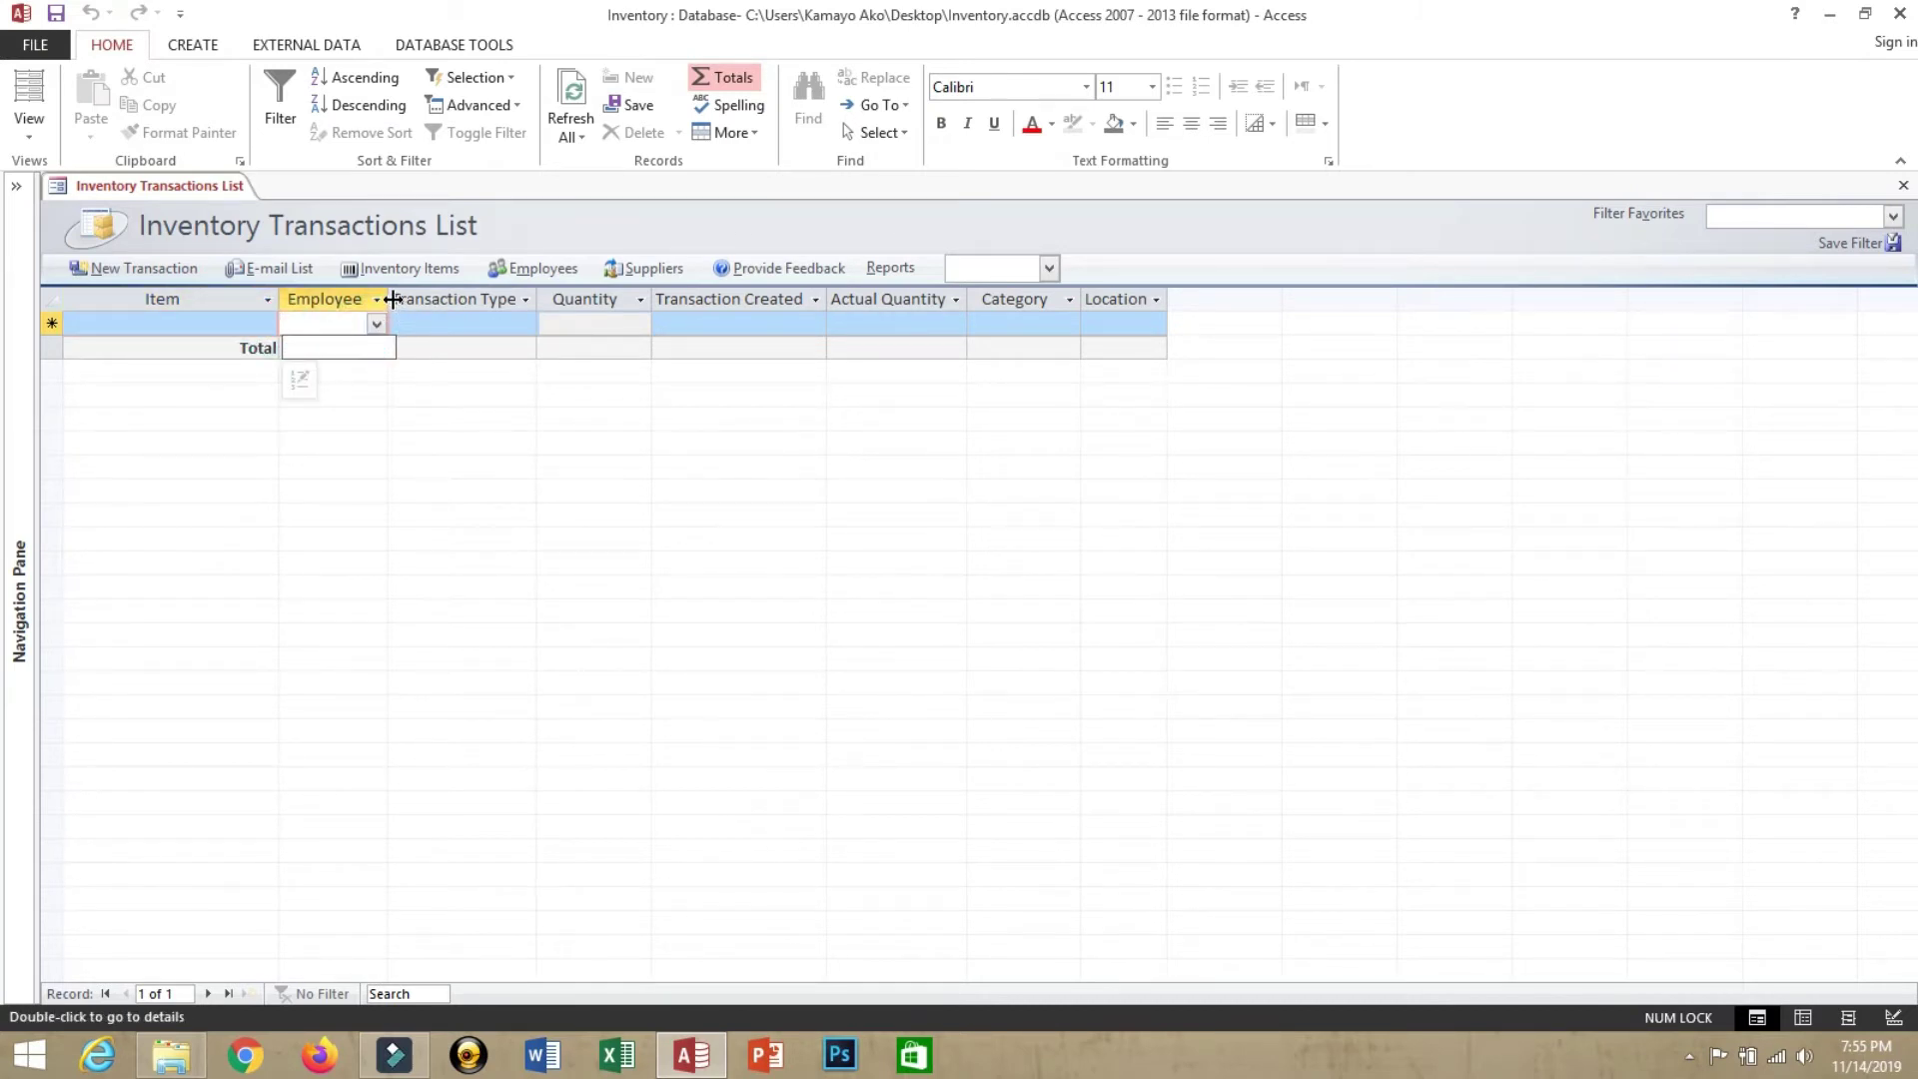
pyautogui.moveTo(388, 299); pyautogui.dragTo(449, 299)
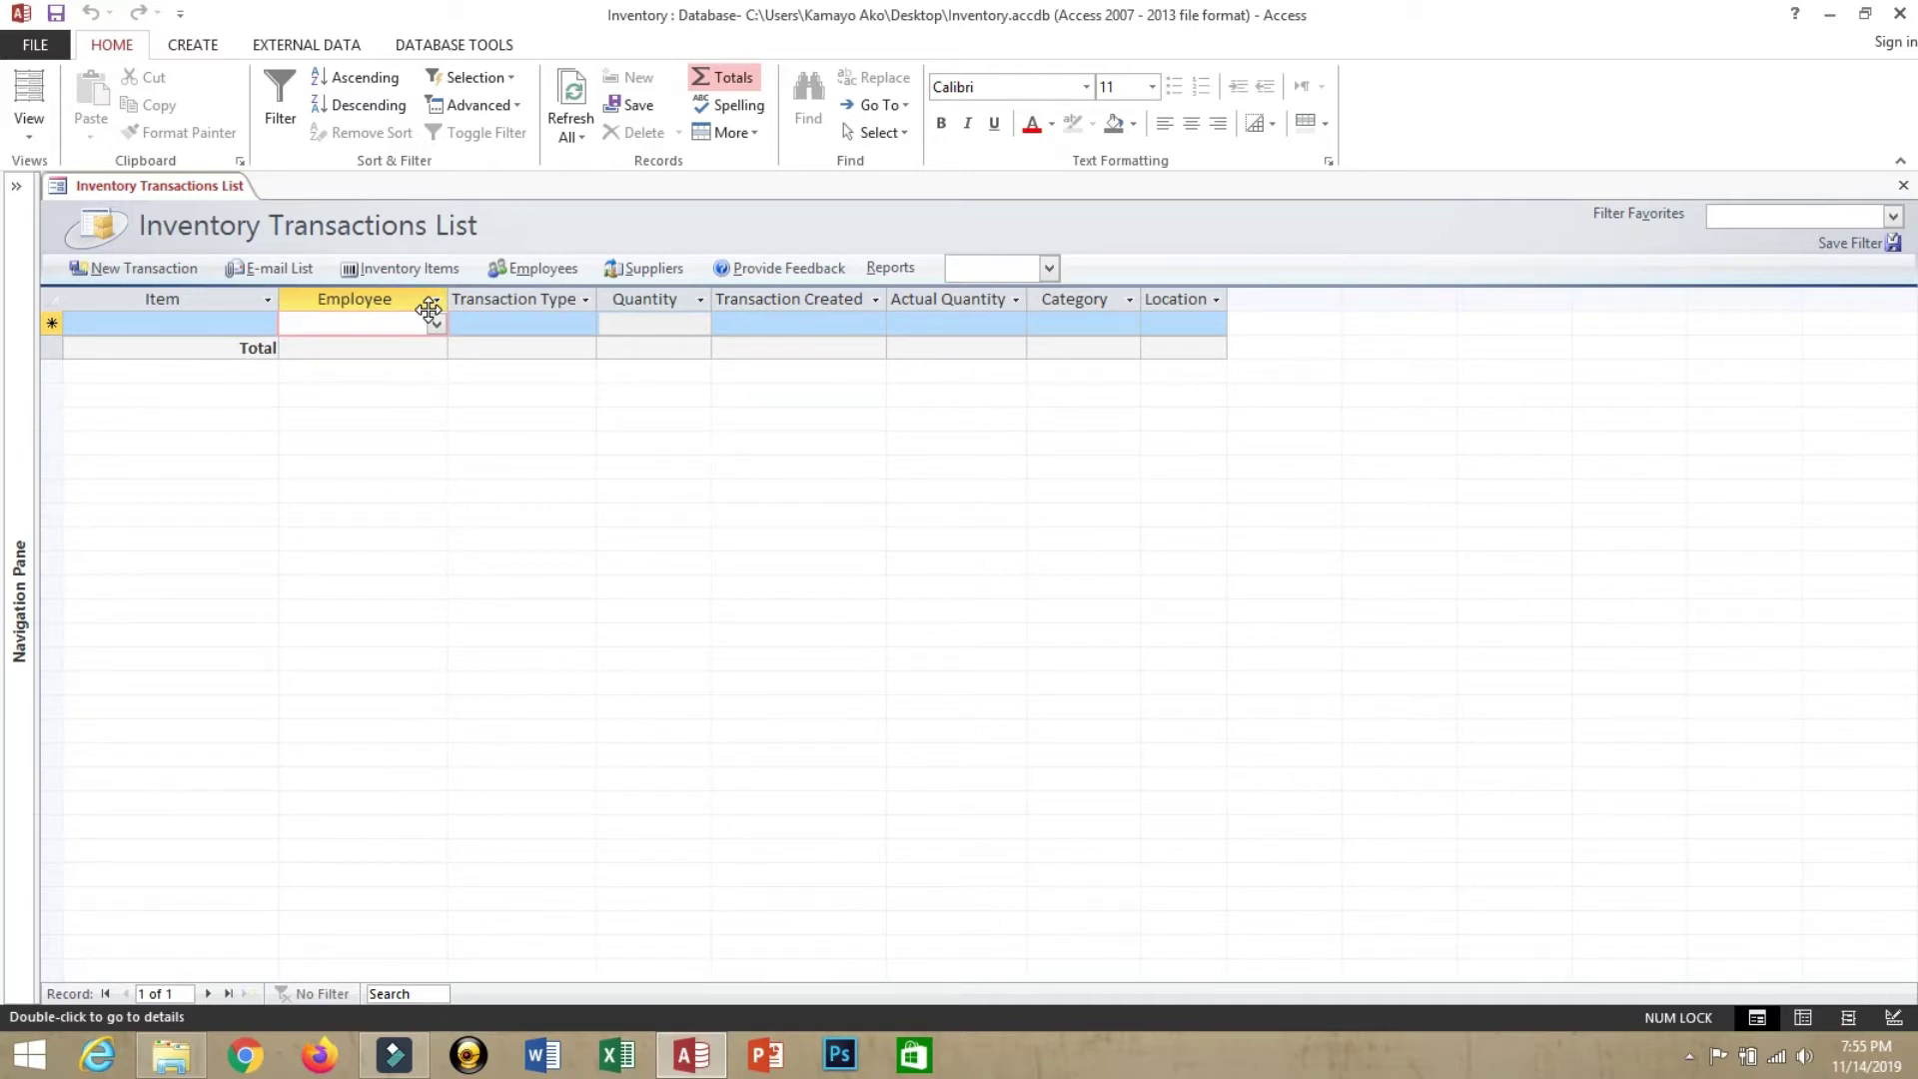
pyautogui.click(540, 272)
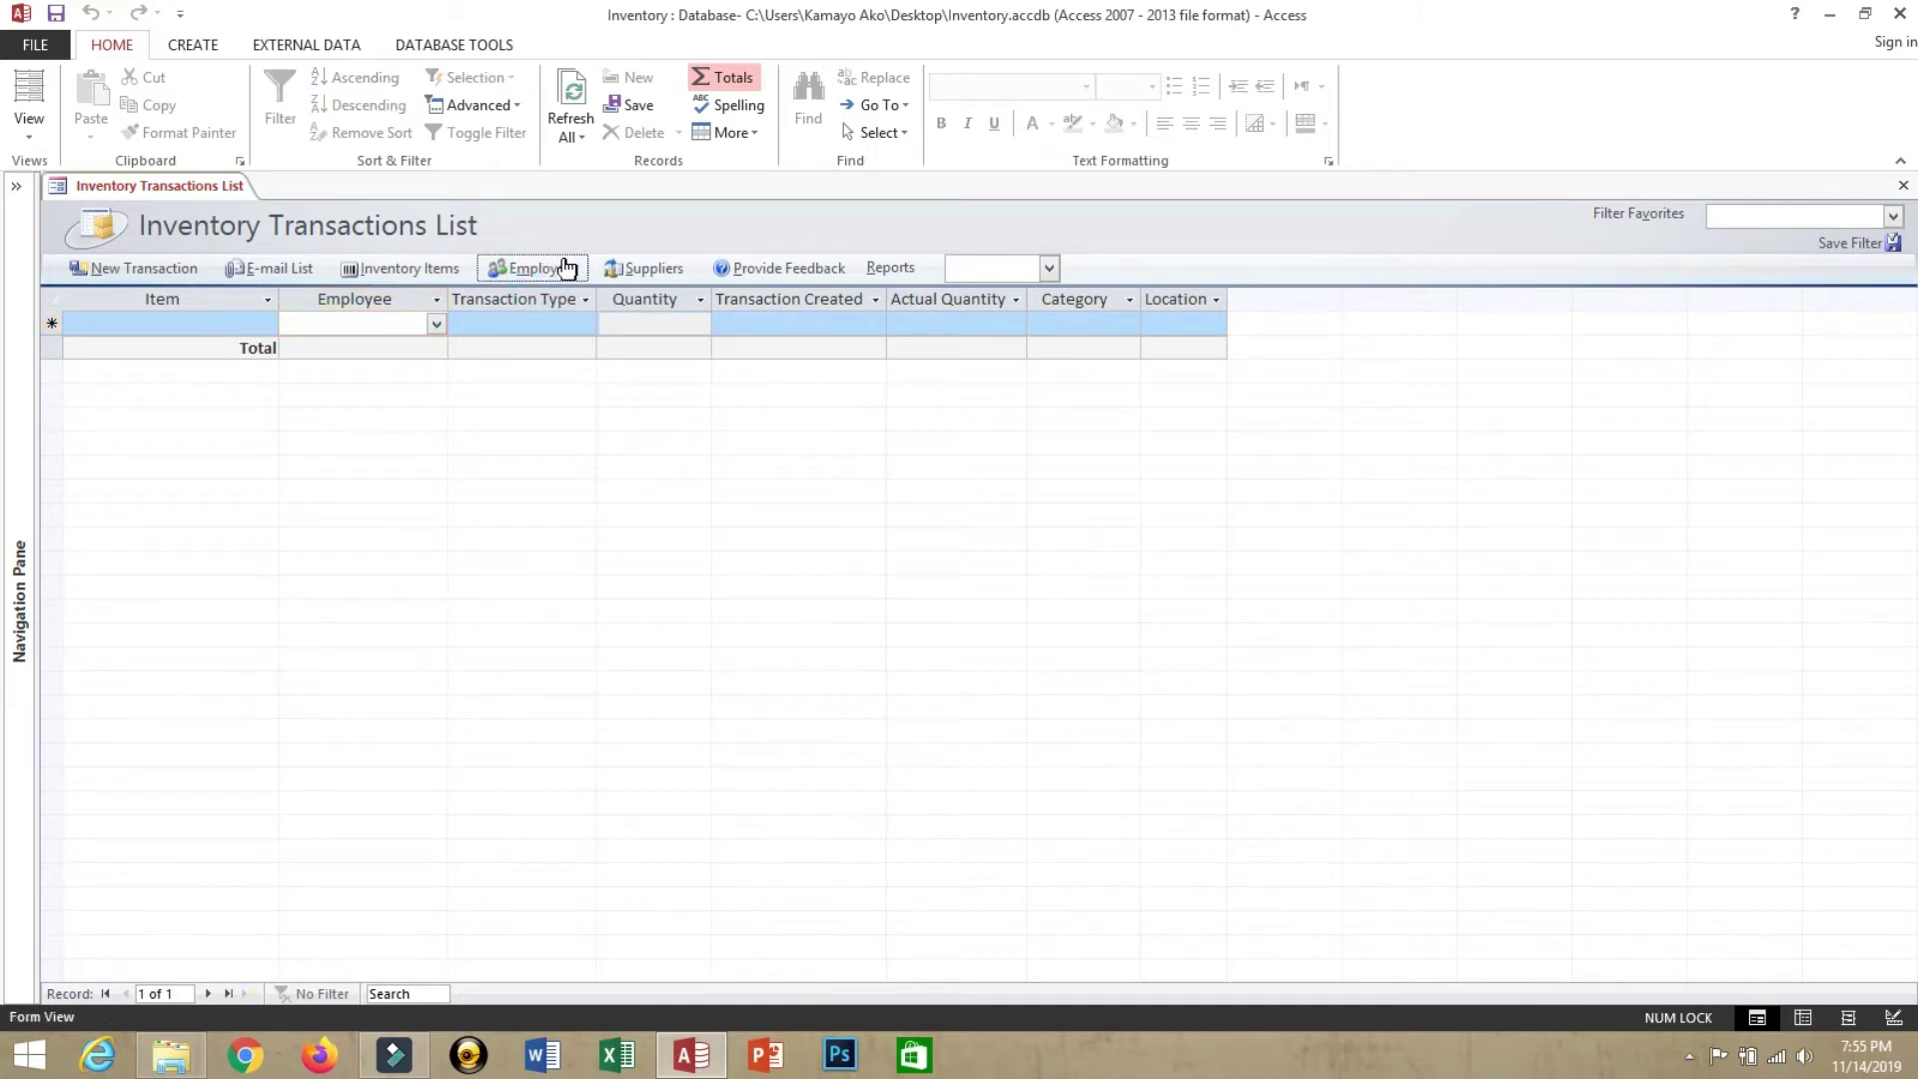
pyautogui.click(552, 267)
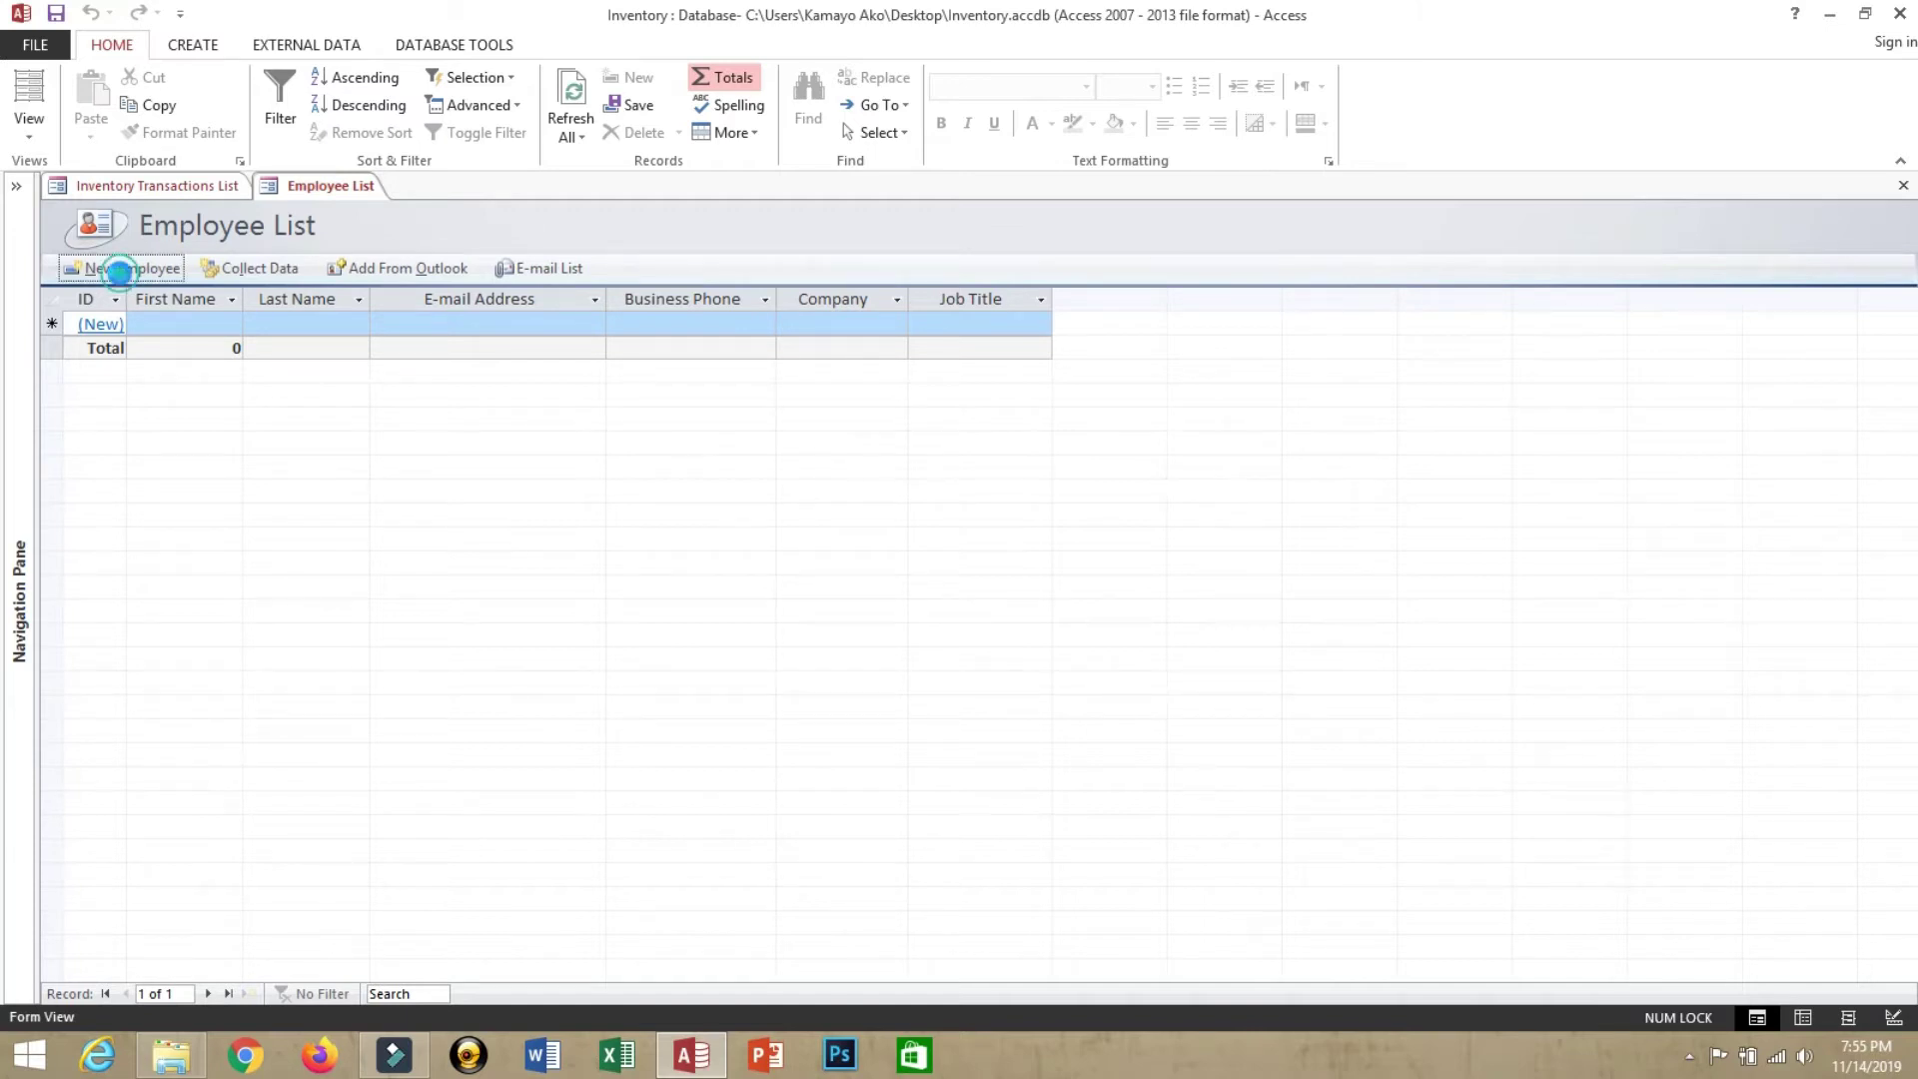
# Create a new employee record, entering the employee's first name, last name and e-mail address
pyautogui.click(122, 270)
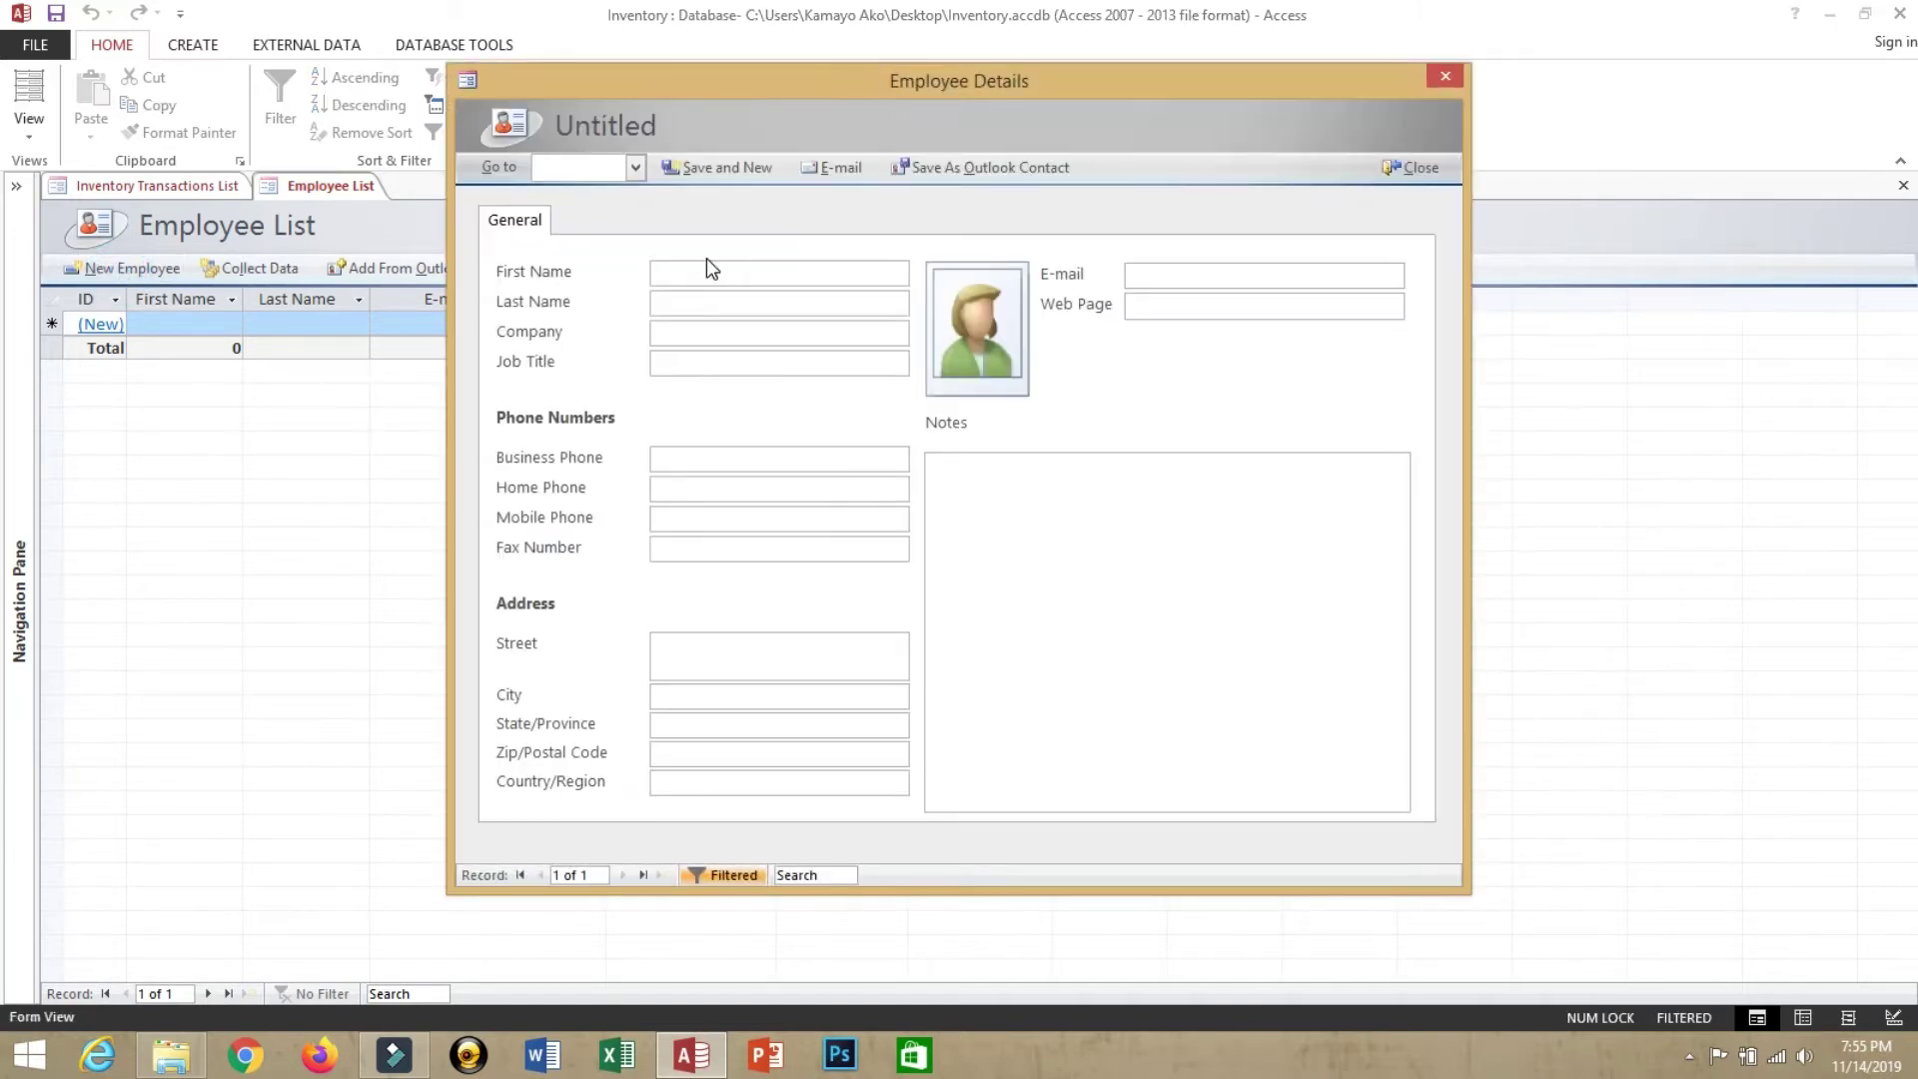
pyautogui.press('Tab')
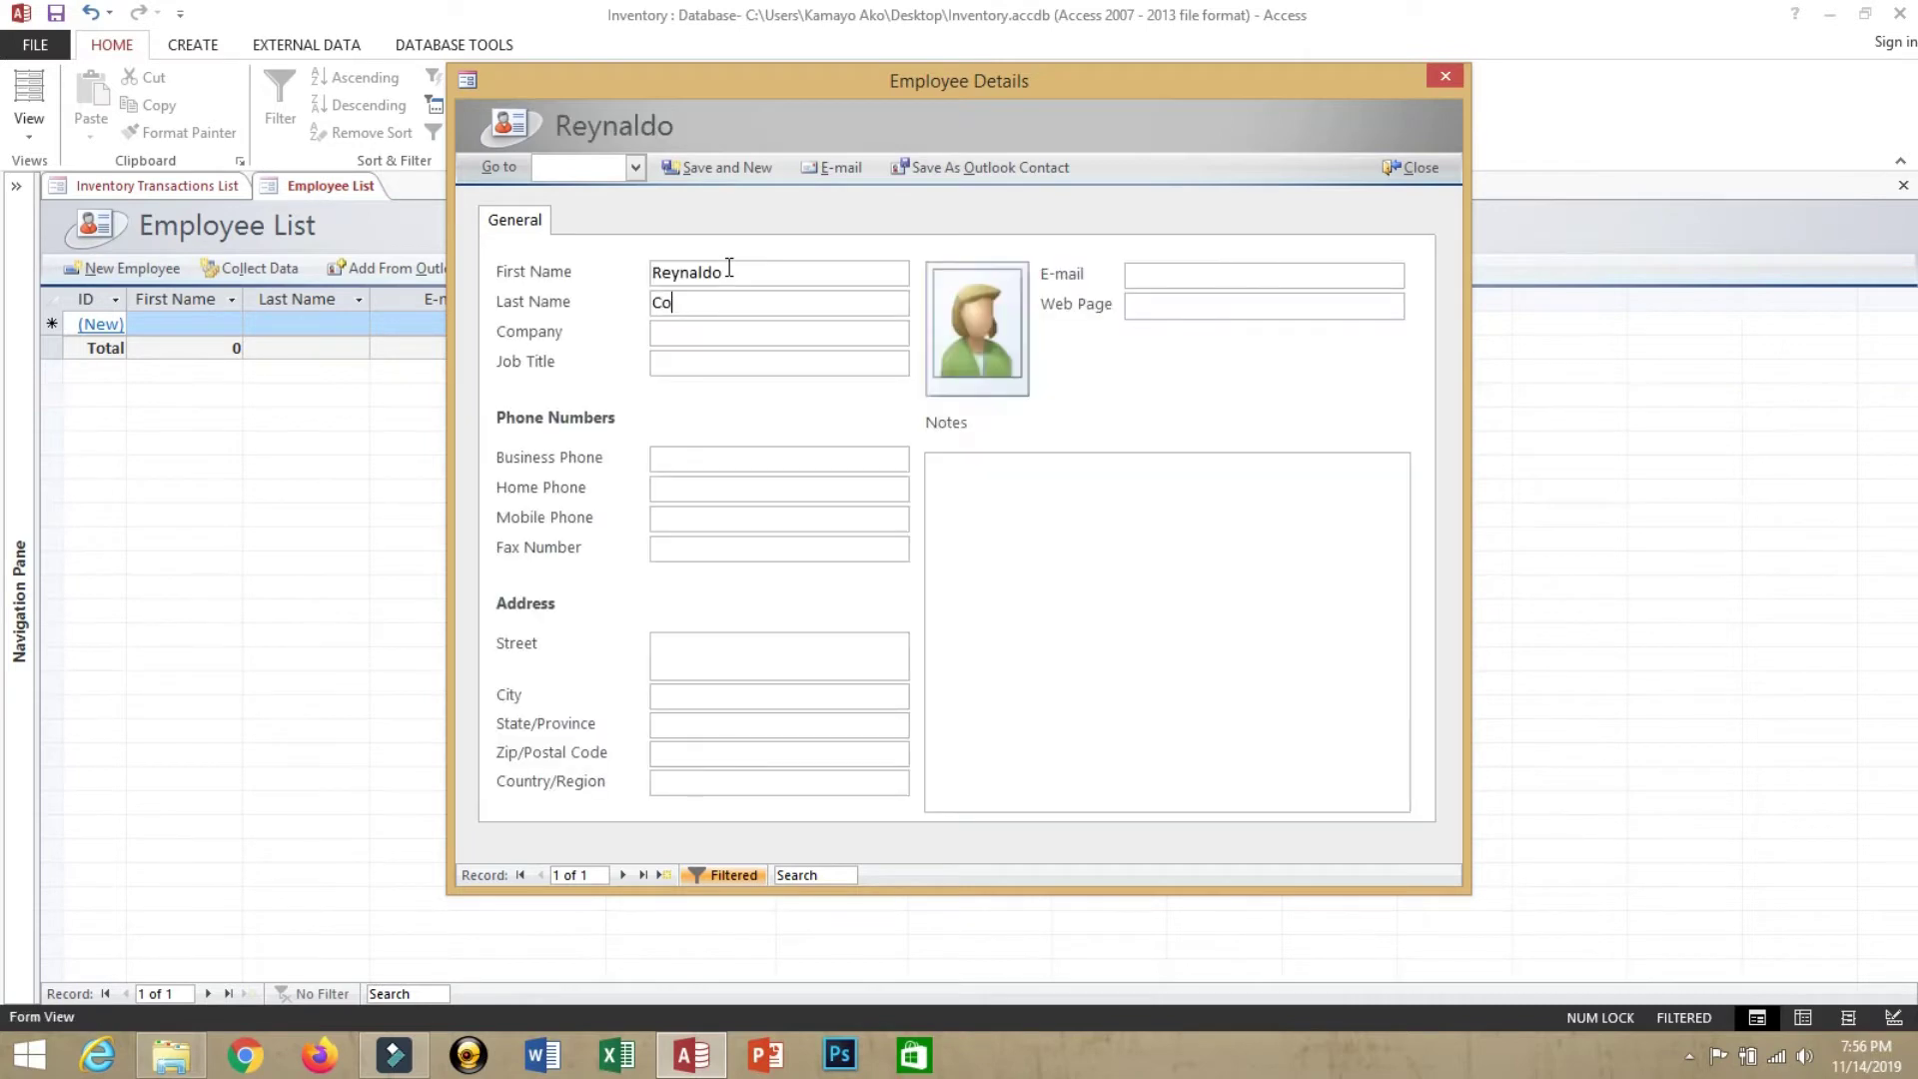
pyautogui.press('Tab')
pyautogui.press('Tab')
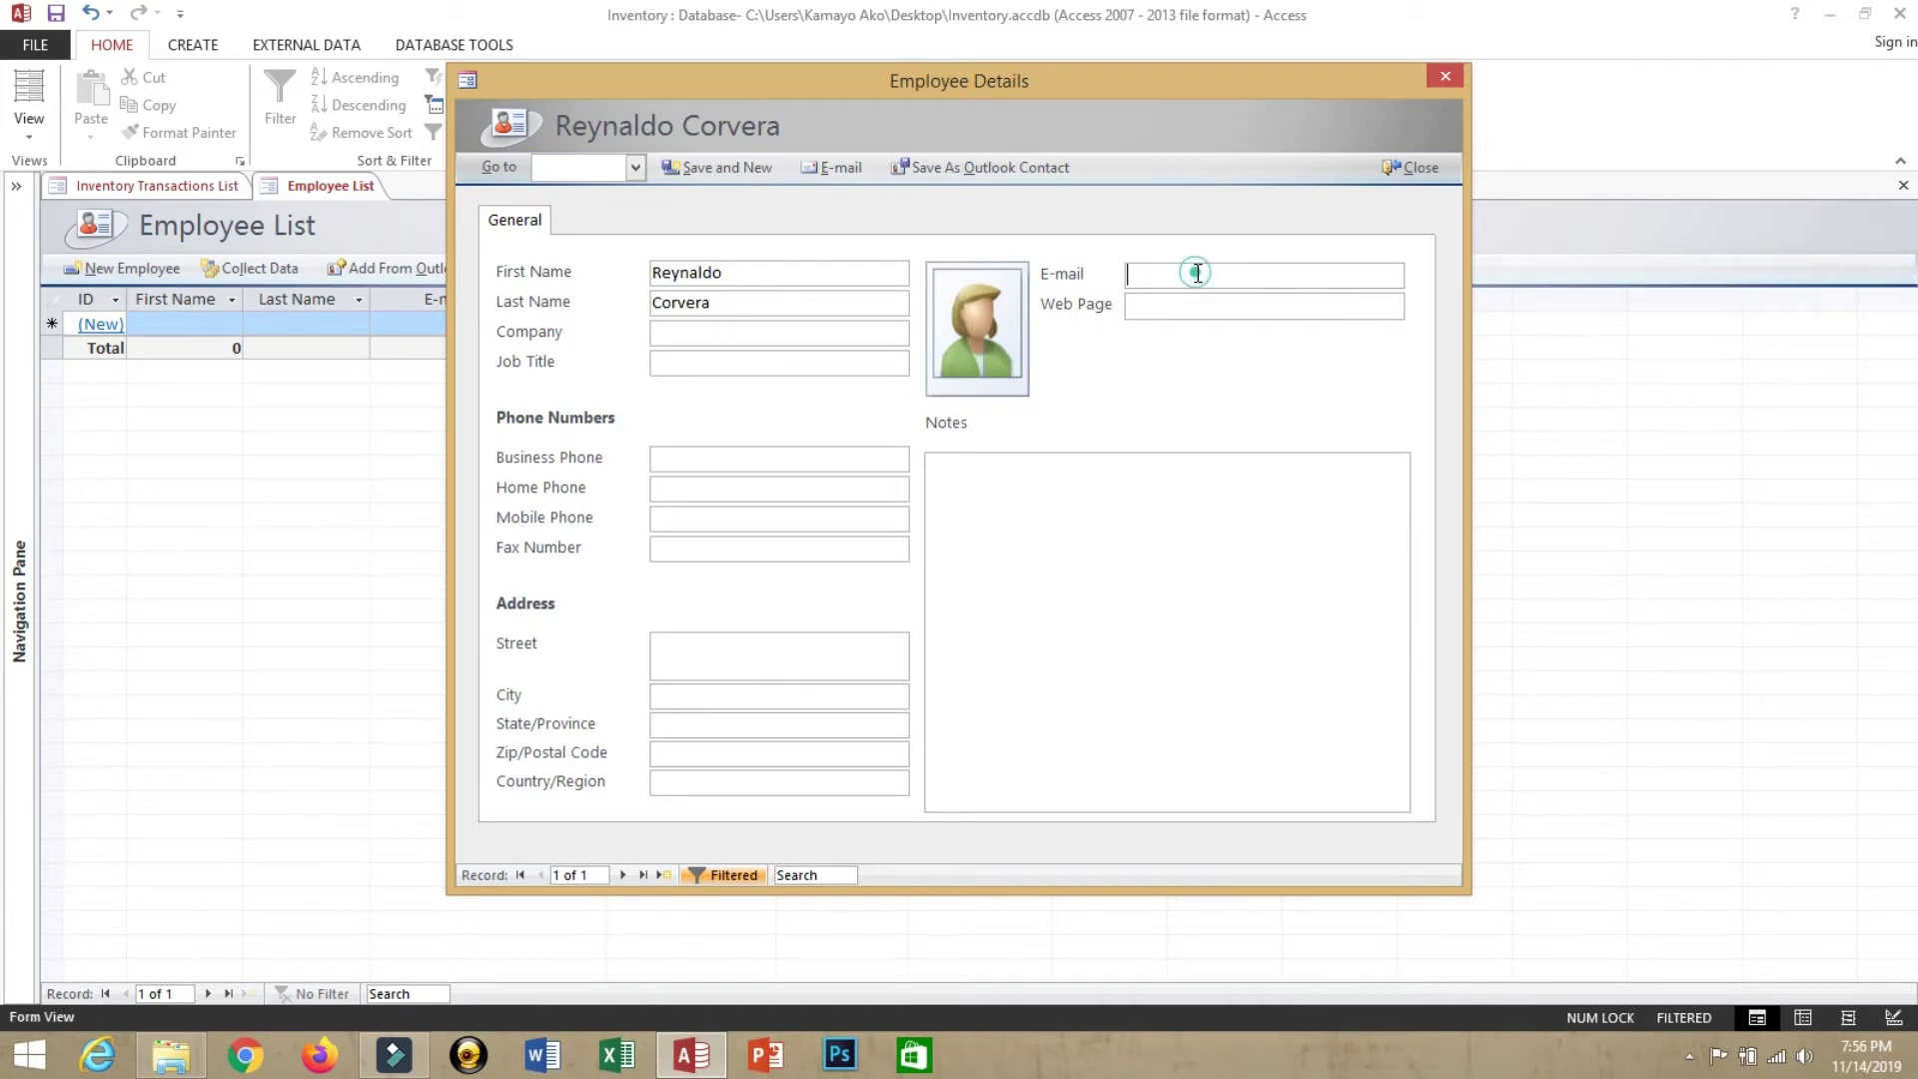
pyautogui.click(1198, 272)
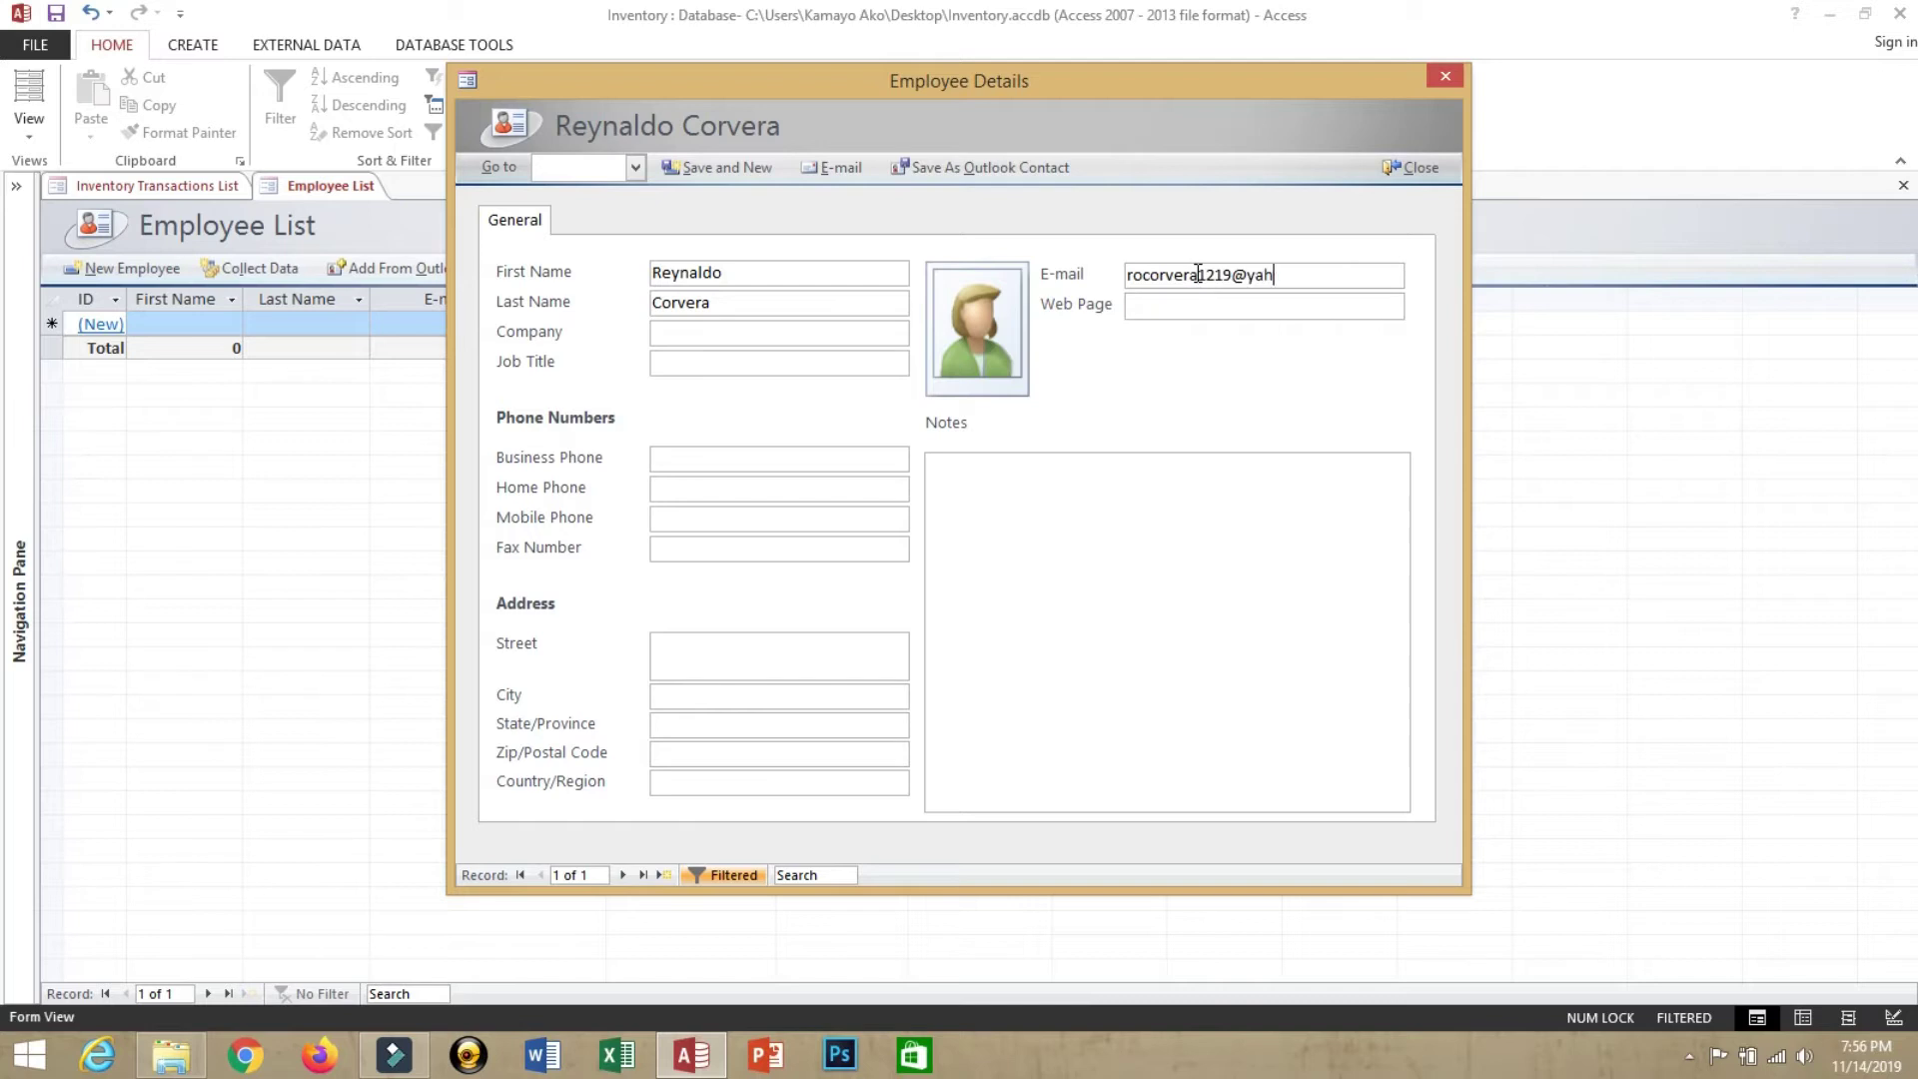
pyautogui.press('Tab')
# In Firefox, load the account's YouTube channel page and select its web address
pyautogui.click(318, 1061)
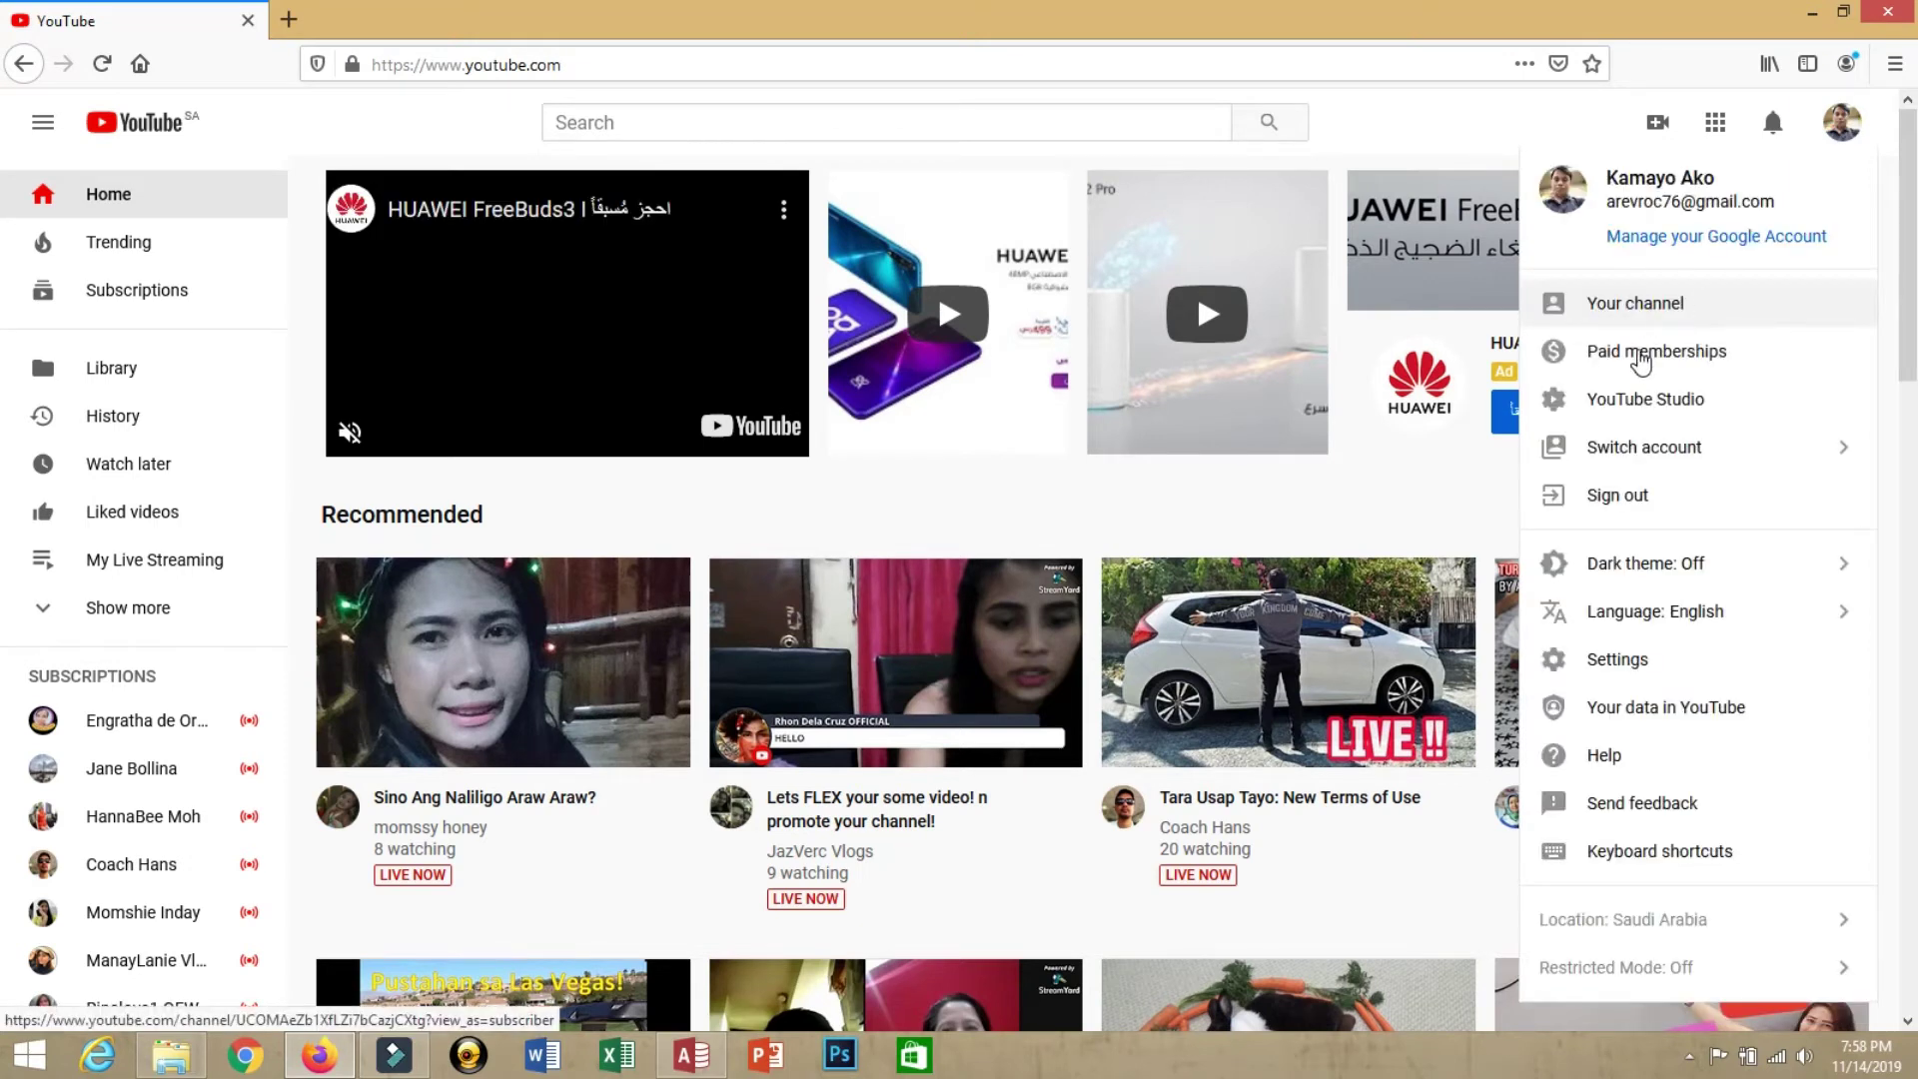
pyautogui.click(1619, 310)
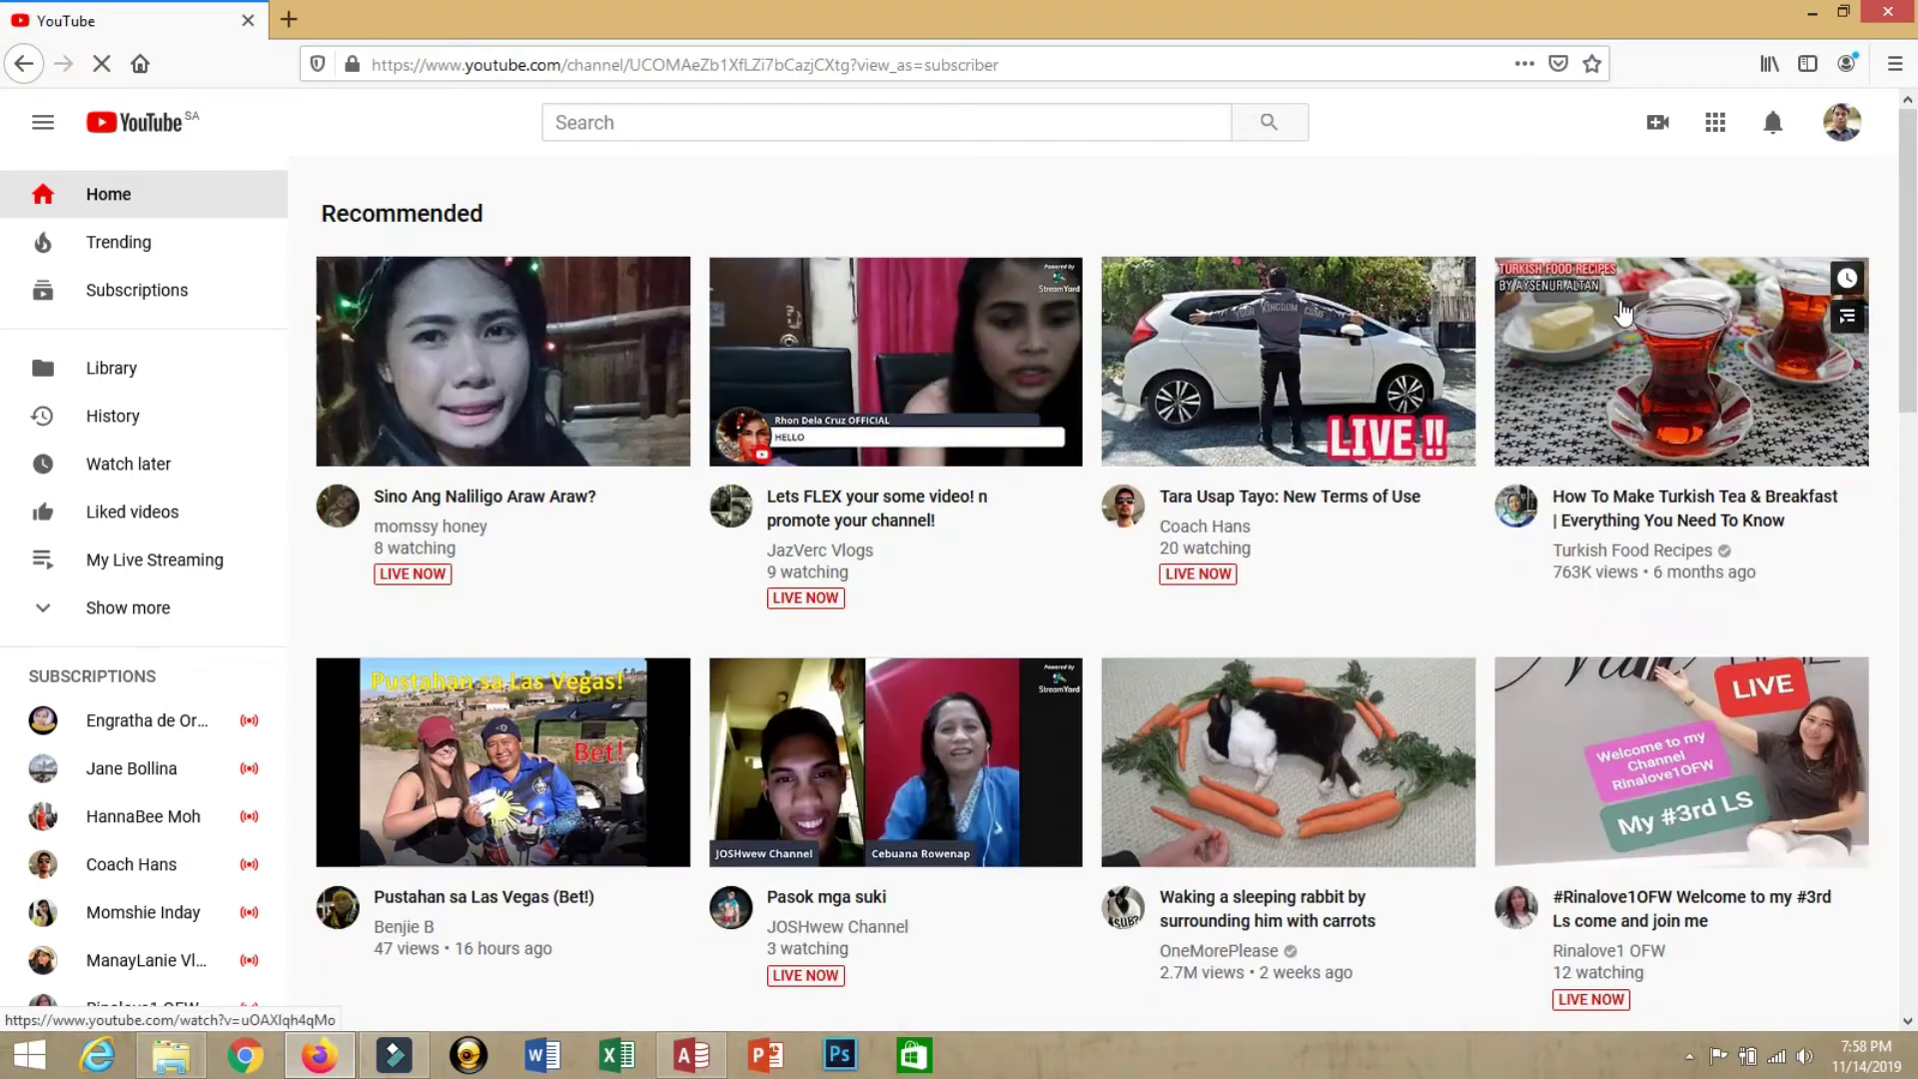
pyautogui.click(576, 65)
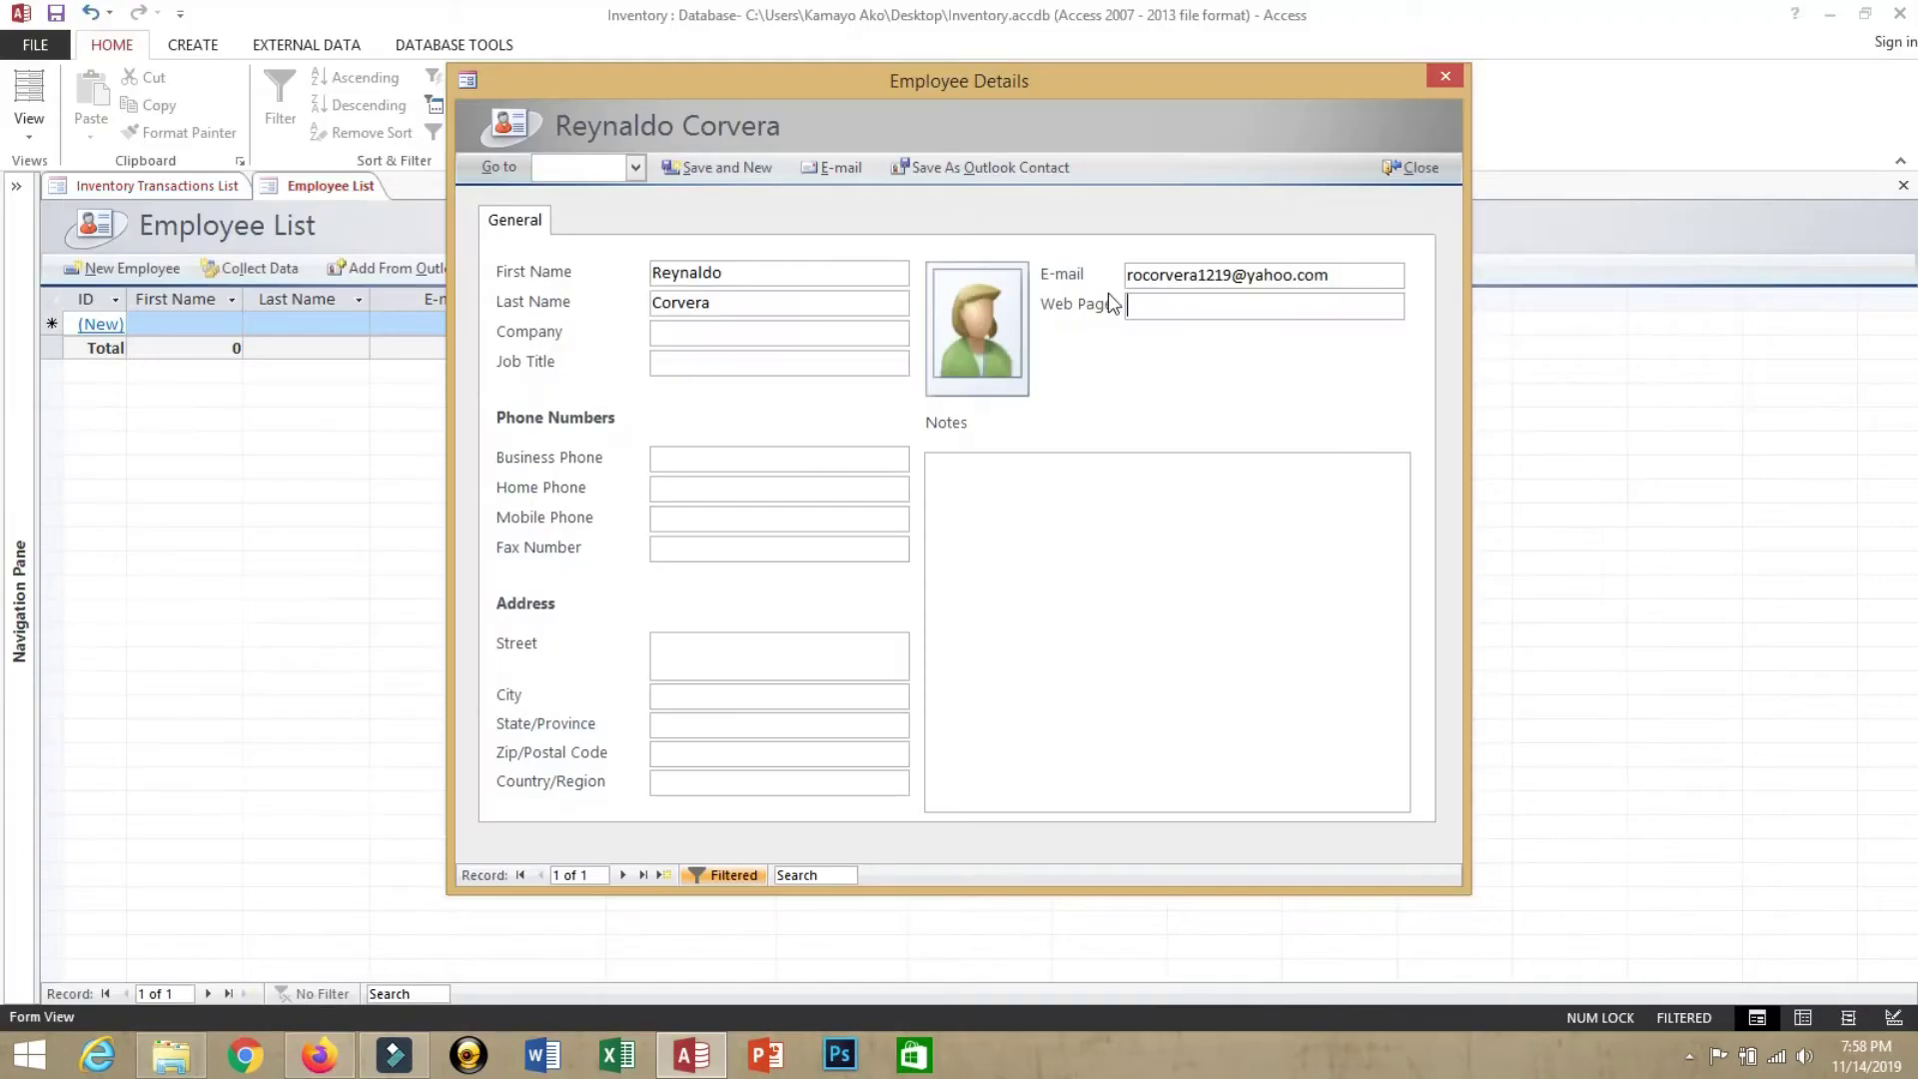
# Paste the channel URL into Web Page and attach the watermark photo from E:\MyChannel\Images
pyautogui.hotkey('ctrl', 'v')
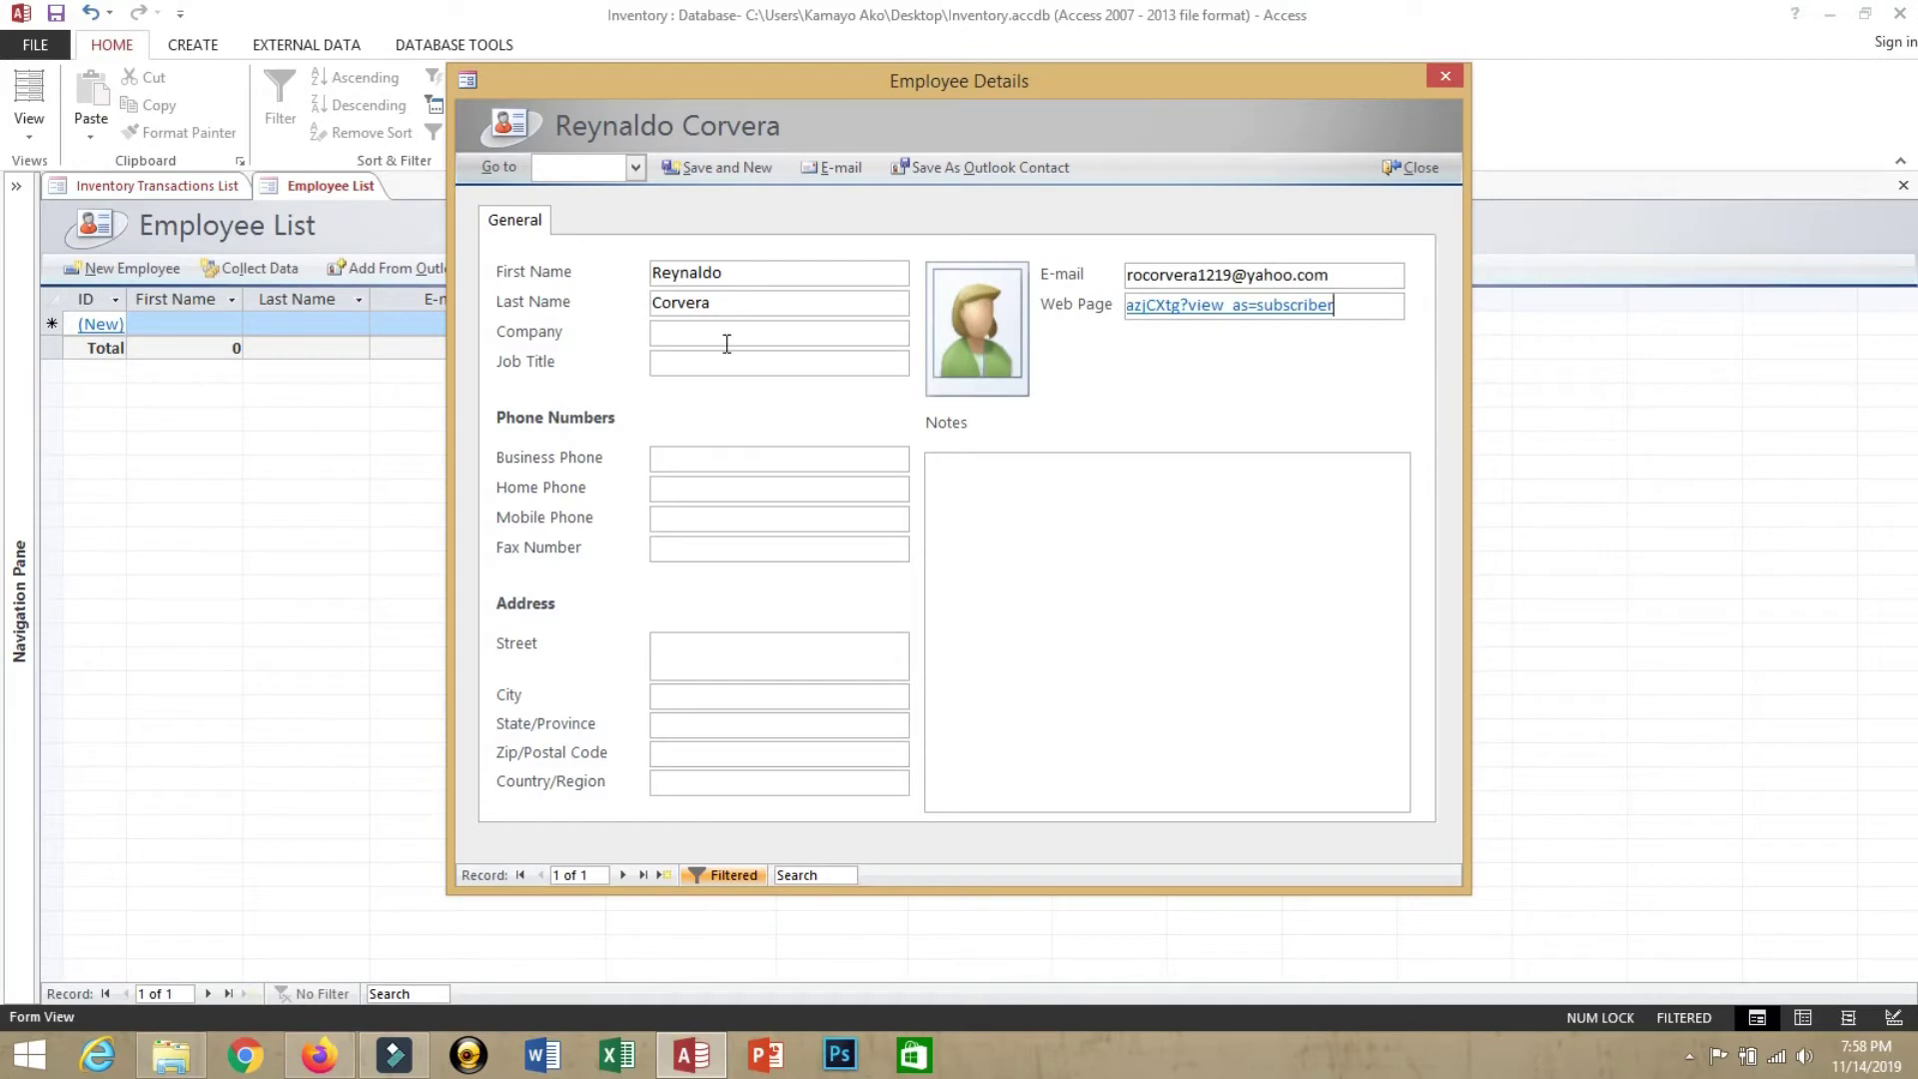
pyautogui.click(726, 344)
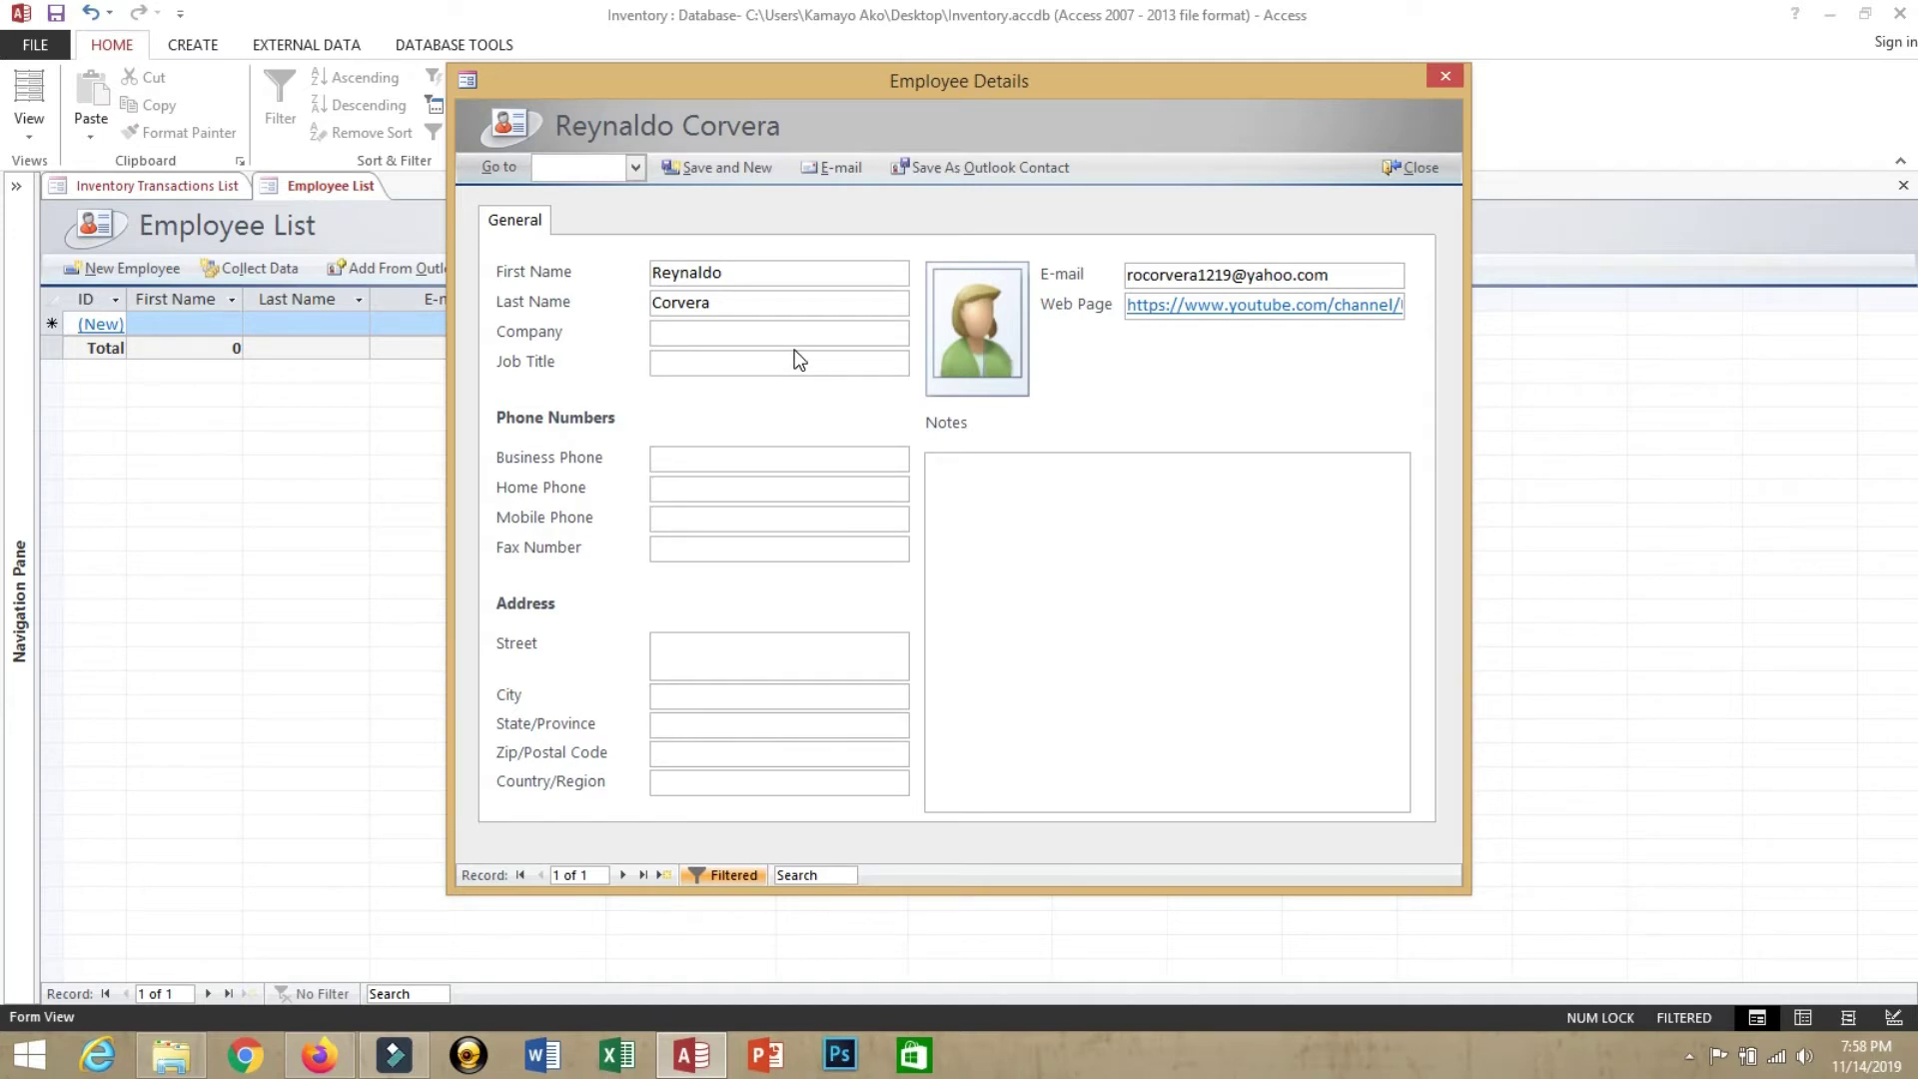
pyautogui.click(981, 328)
pyautogui.click(989, 230)
pyautogui.click(1129, 453)
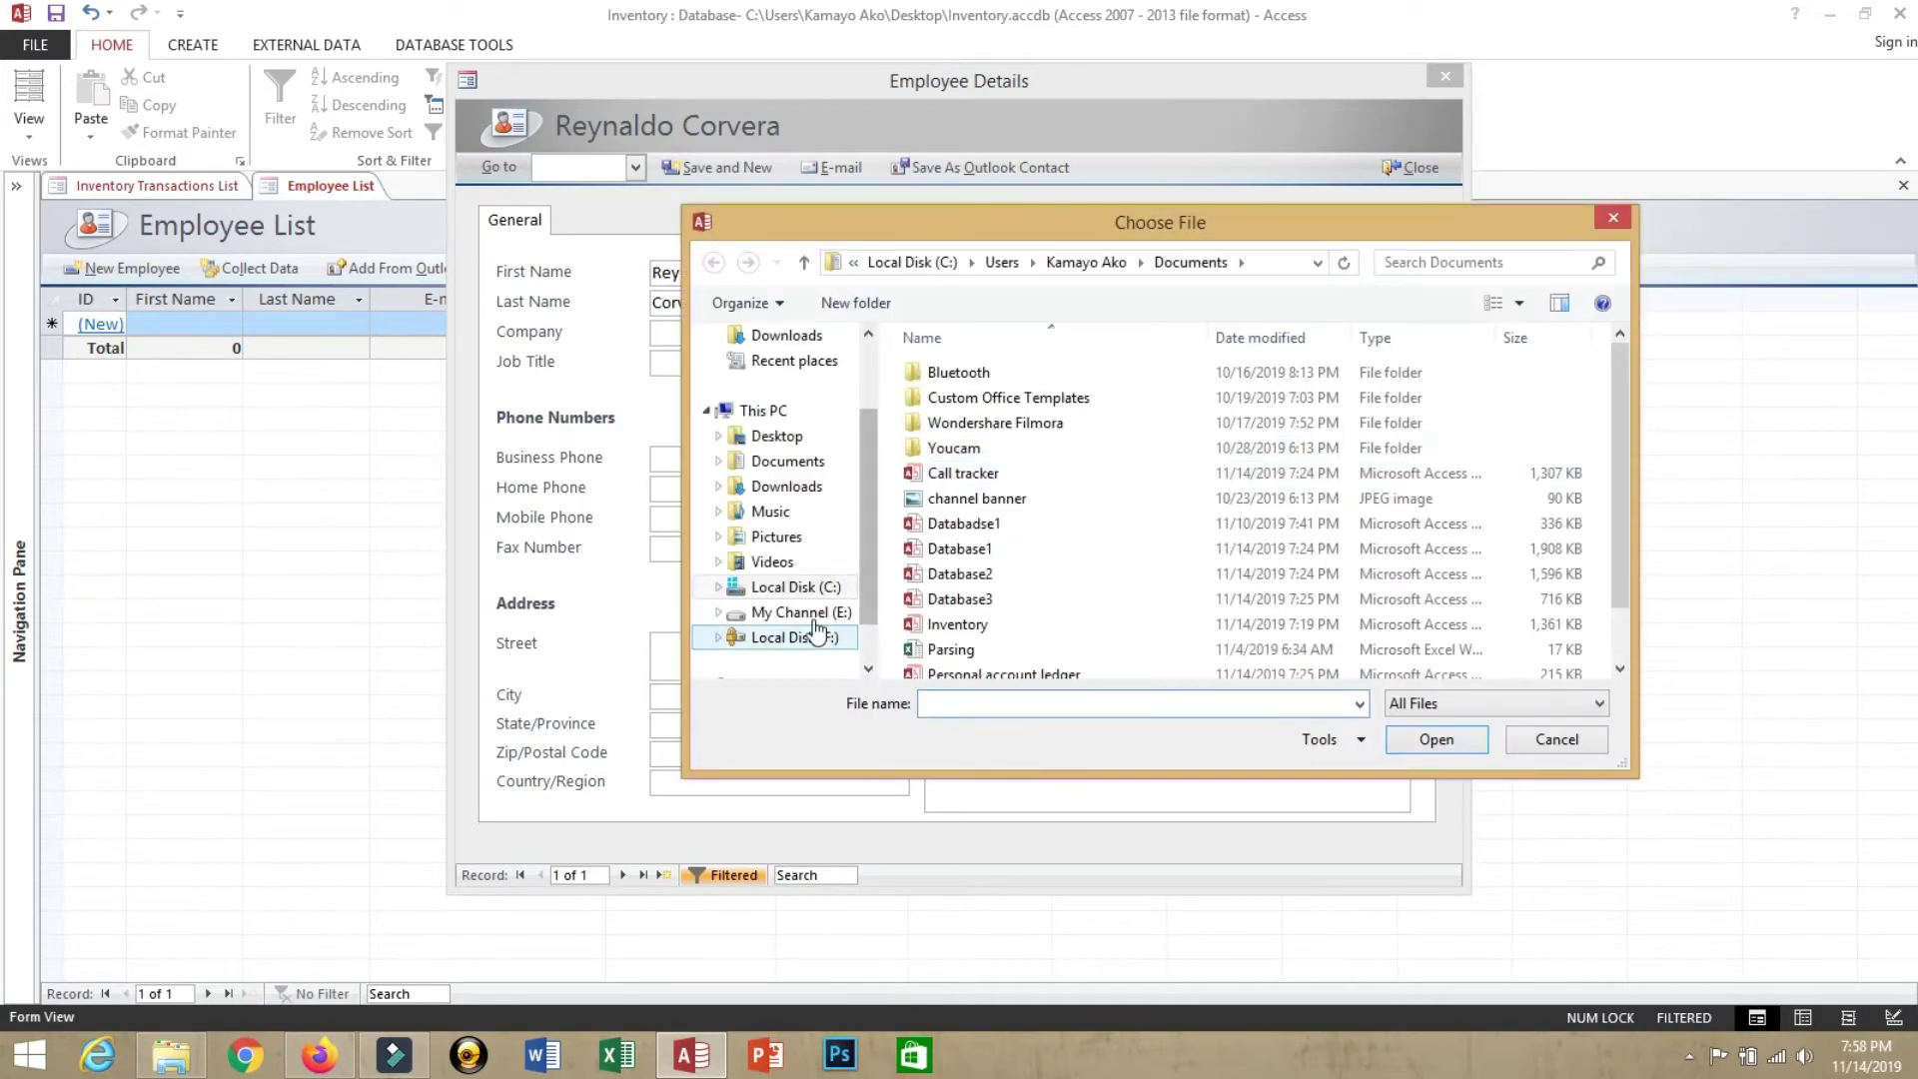
pyautogui.click(801, 608)
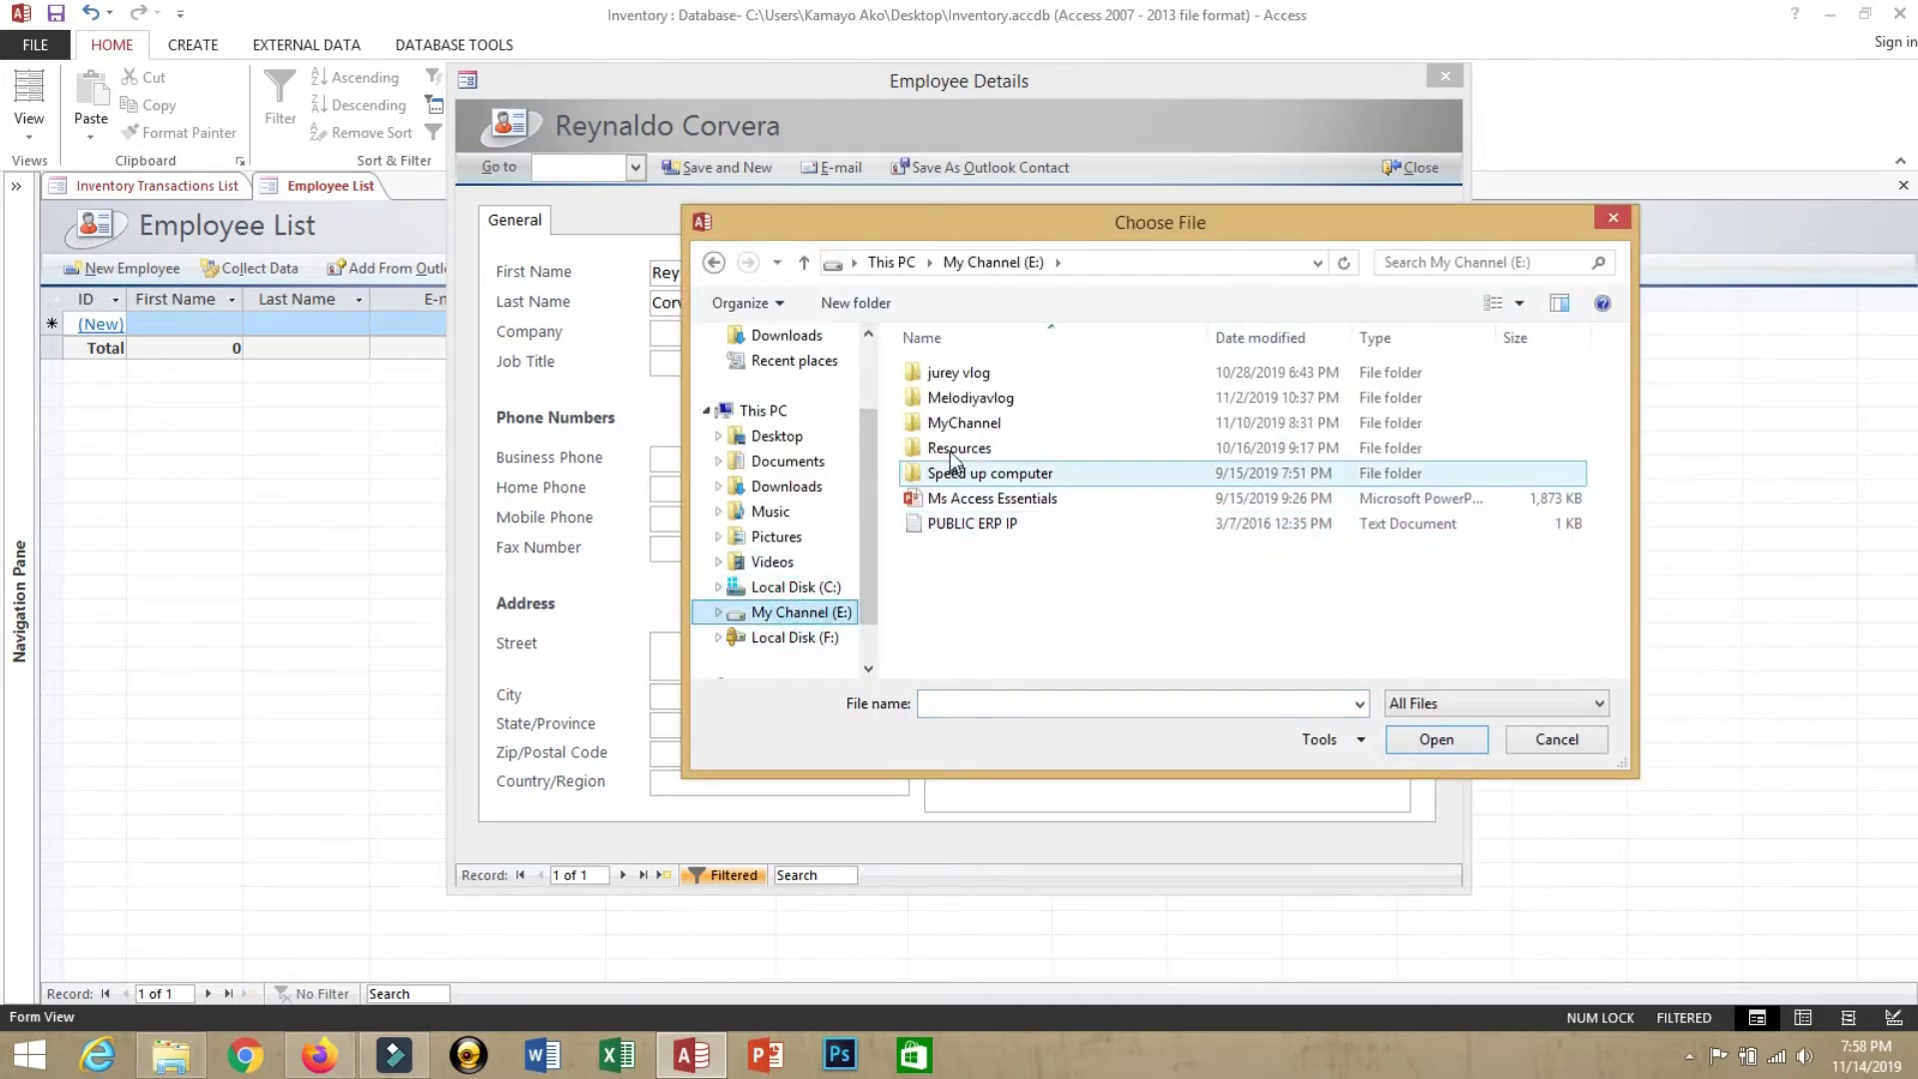
pyautogui.doubleClick(945, 425)
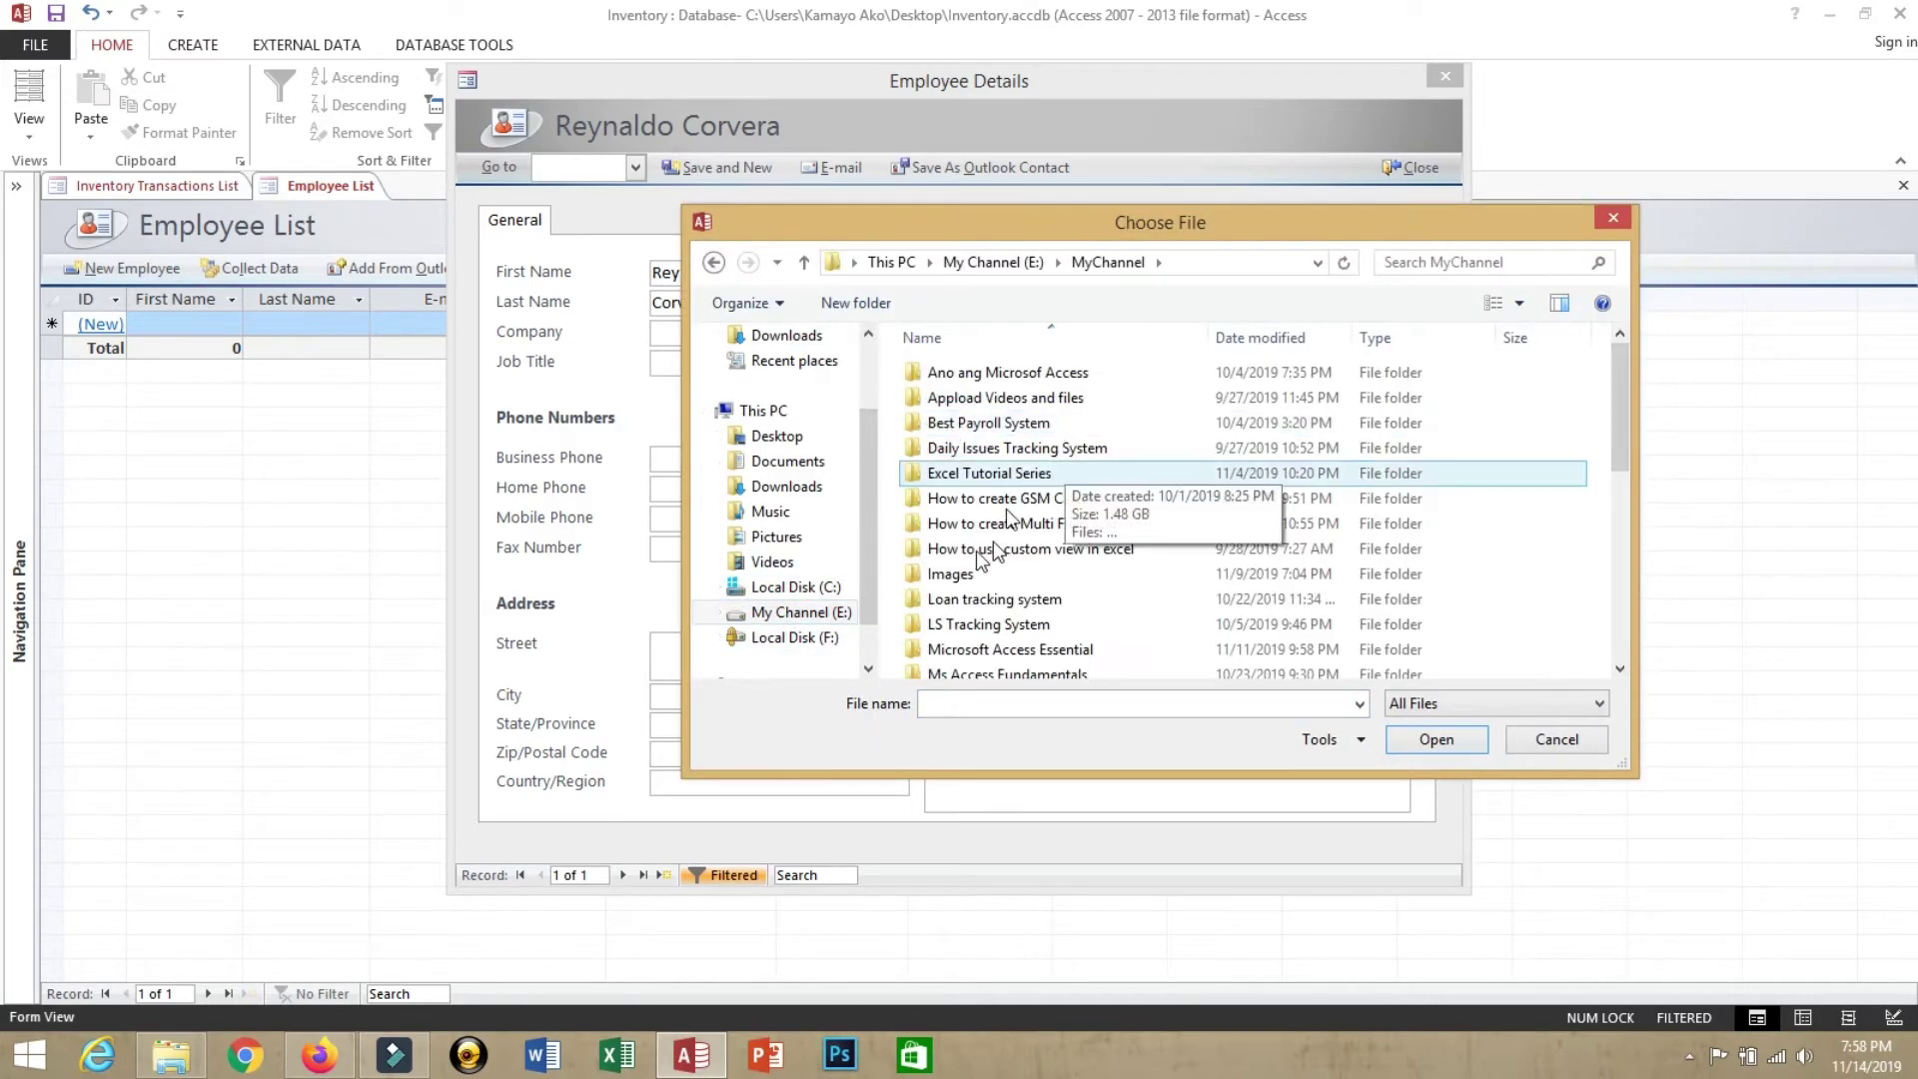
pyautogui.click(949, 573)
pyautogui.press('Return')
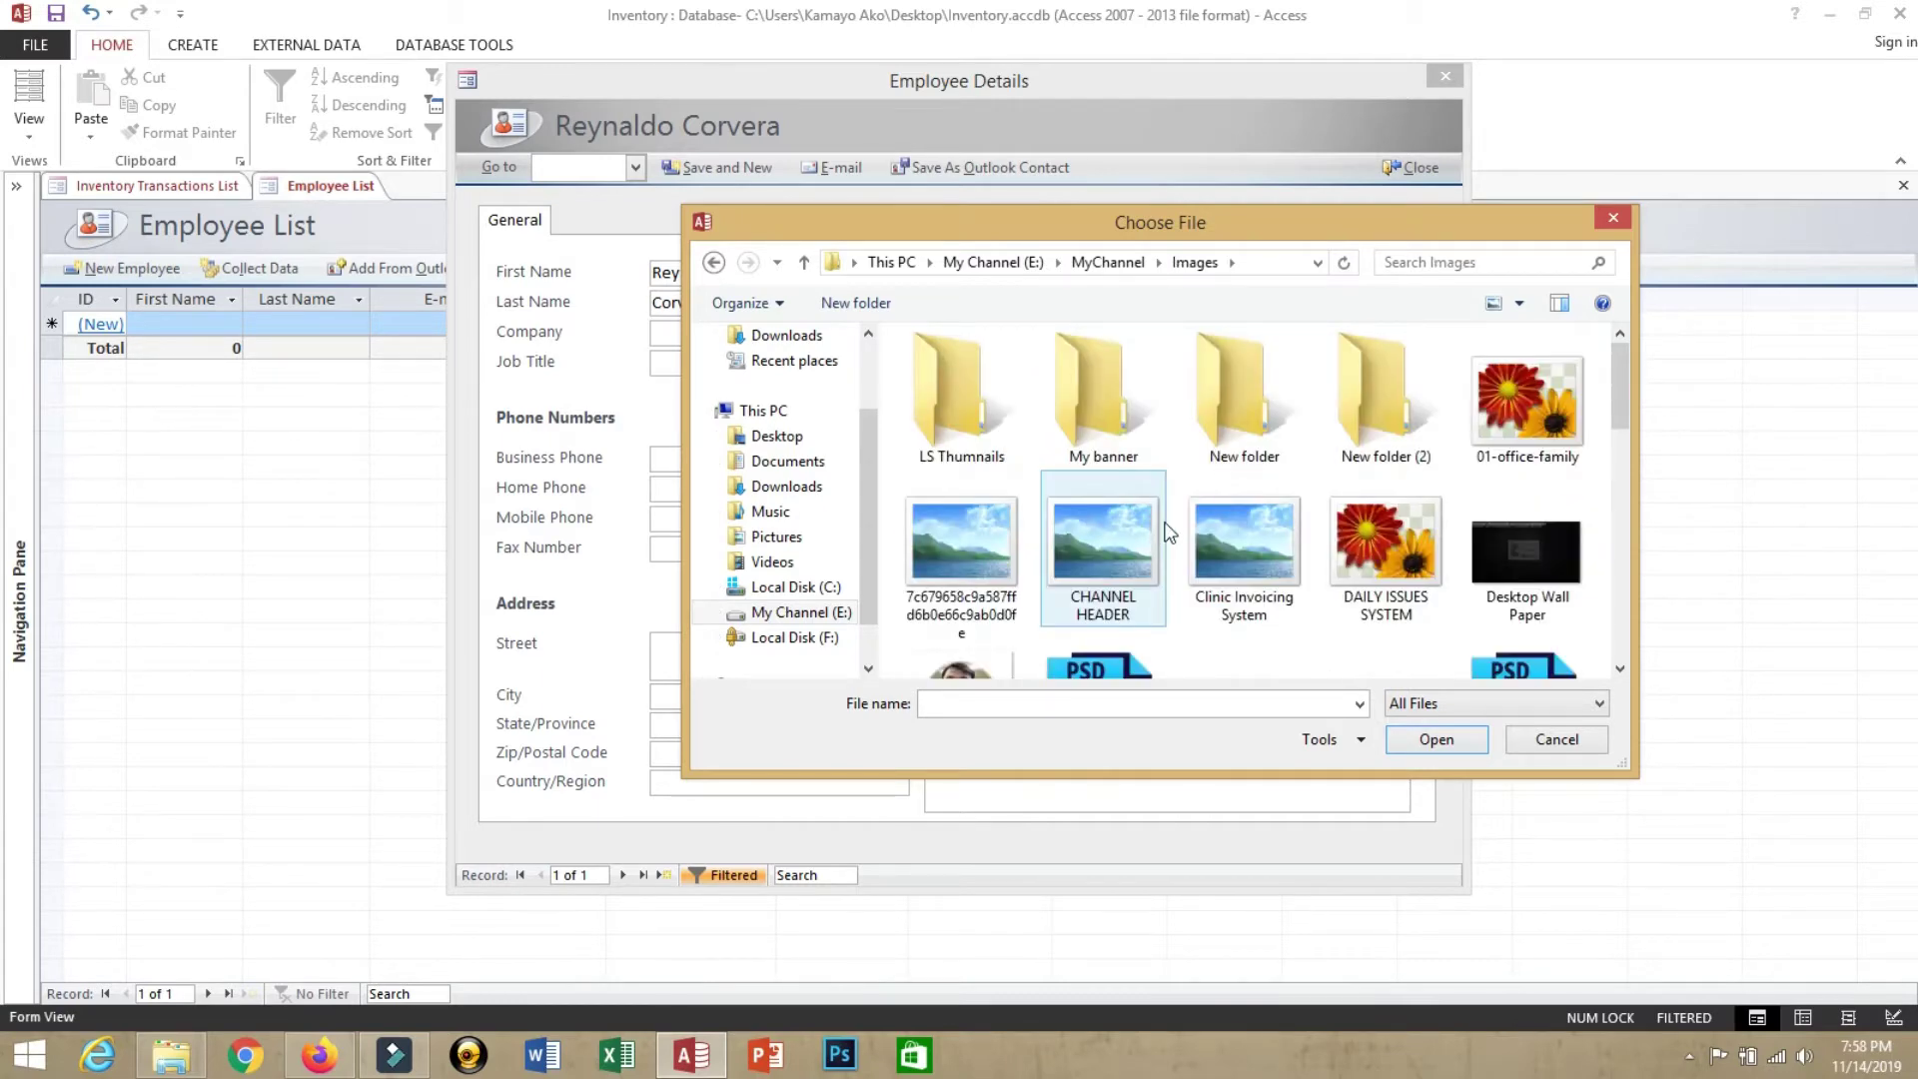
pyautogui.scroll(-1, 1299, 519)
pyautogui.click(936, 583)
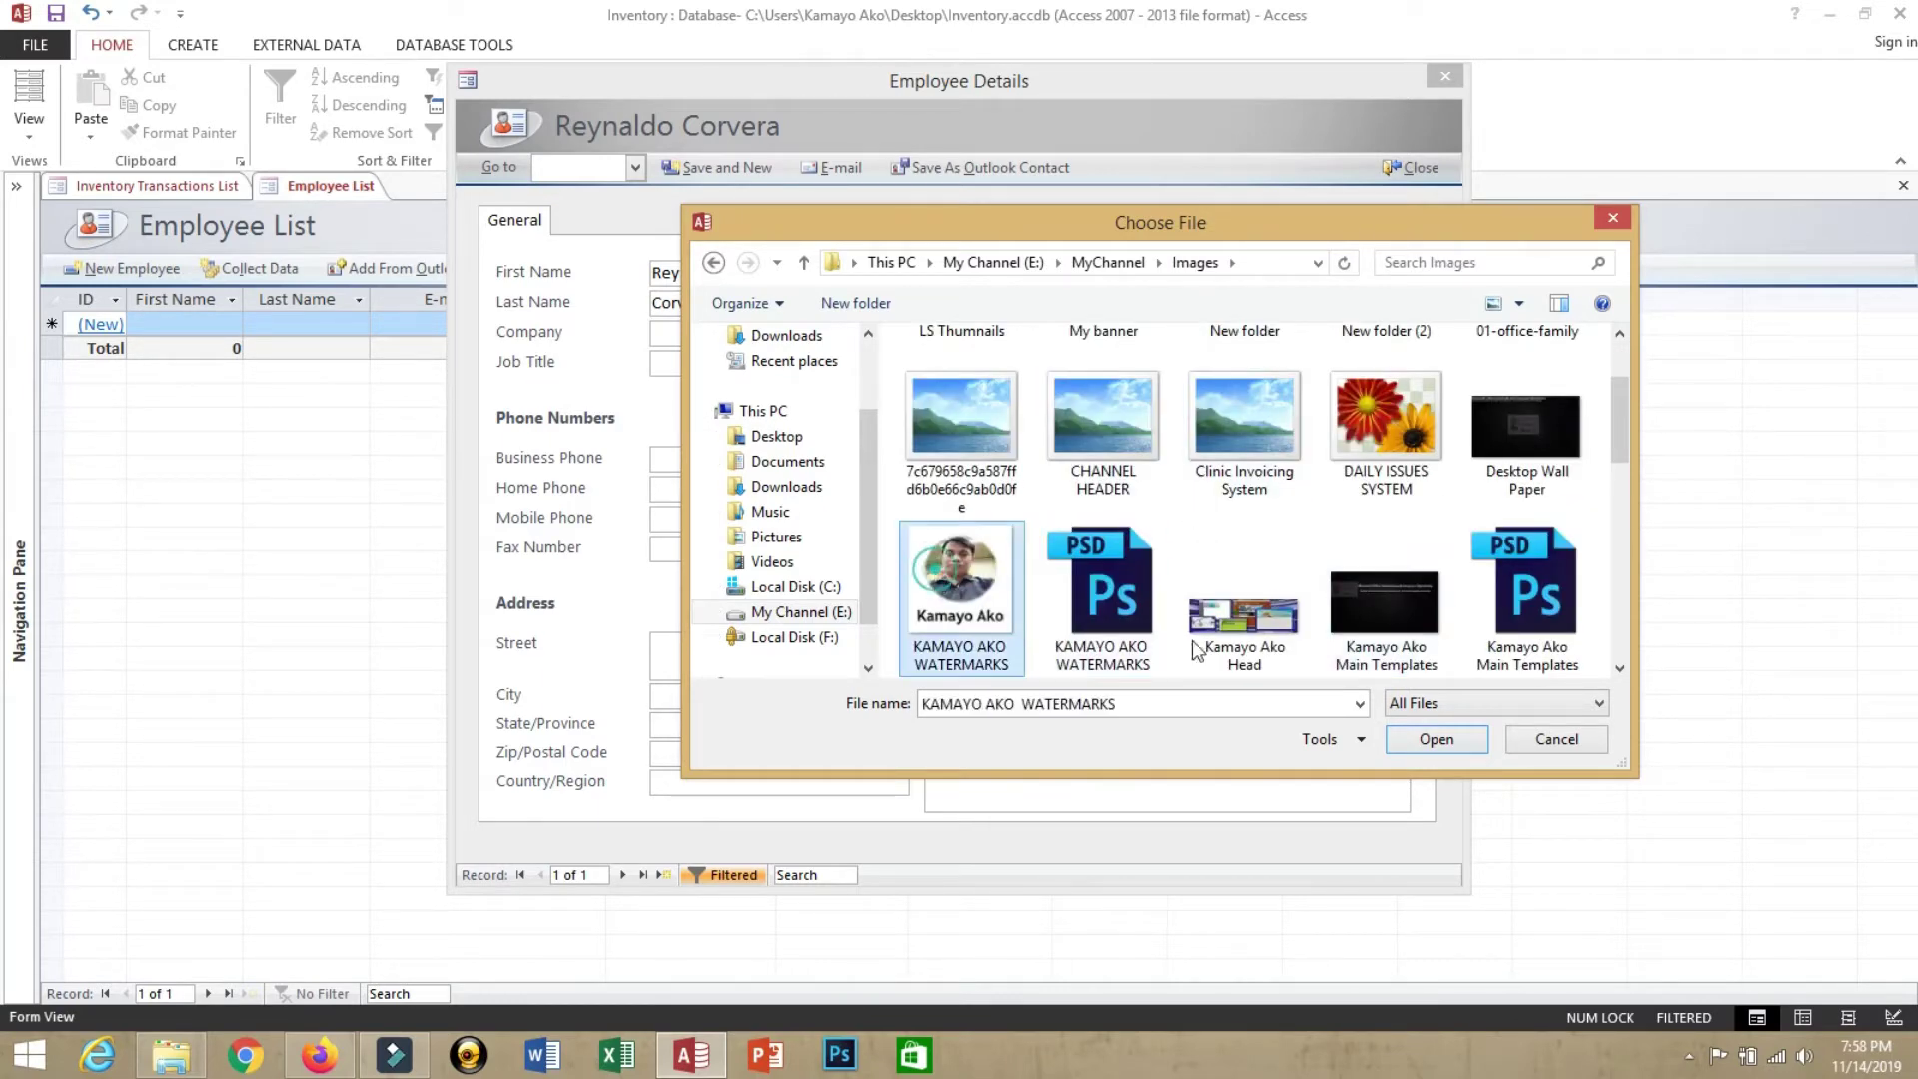
pyautogui.click(1413, 744)
pyautogui.click(1041, 636)
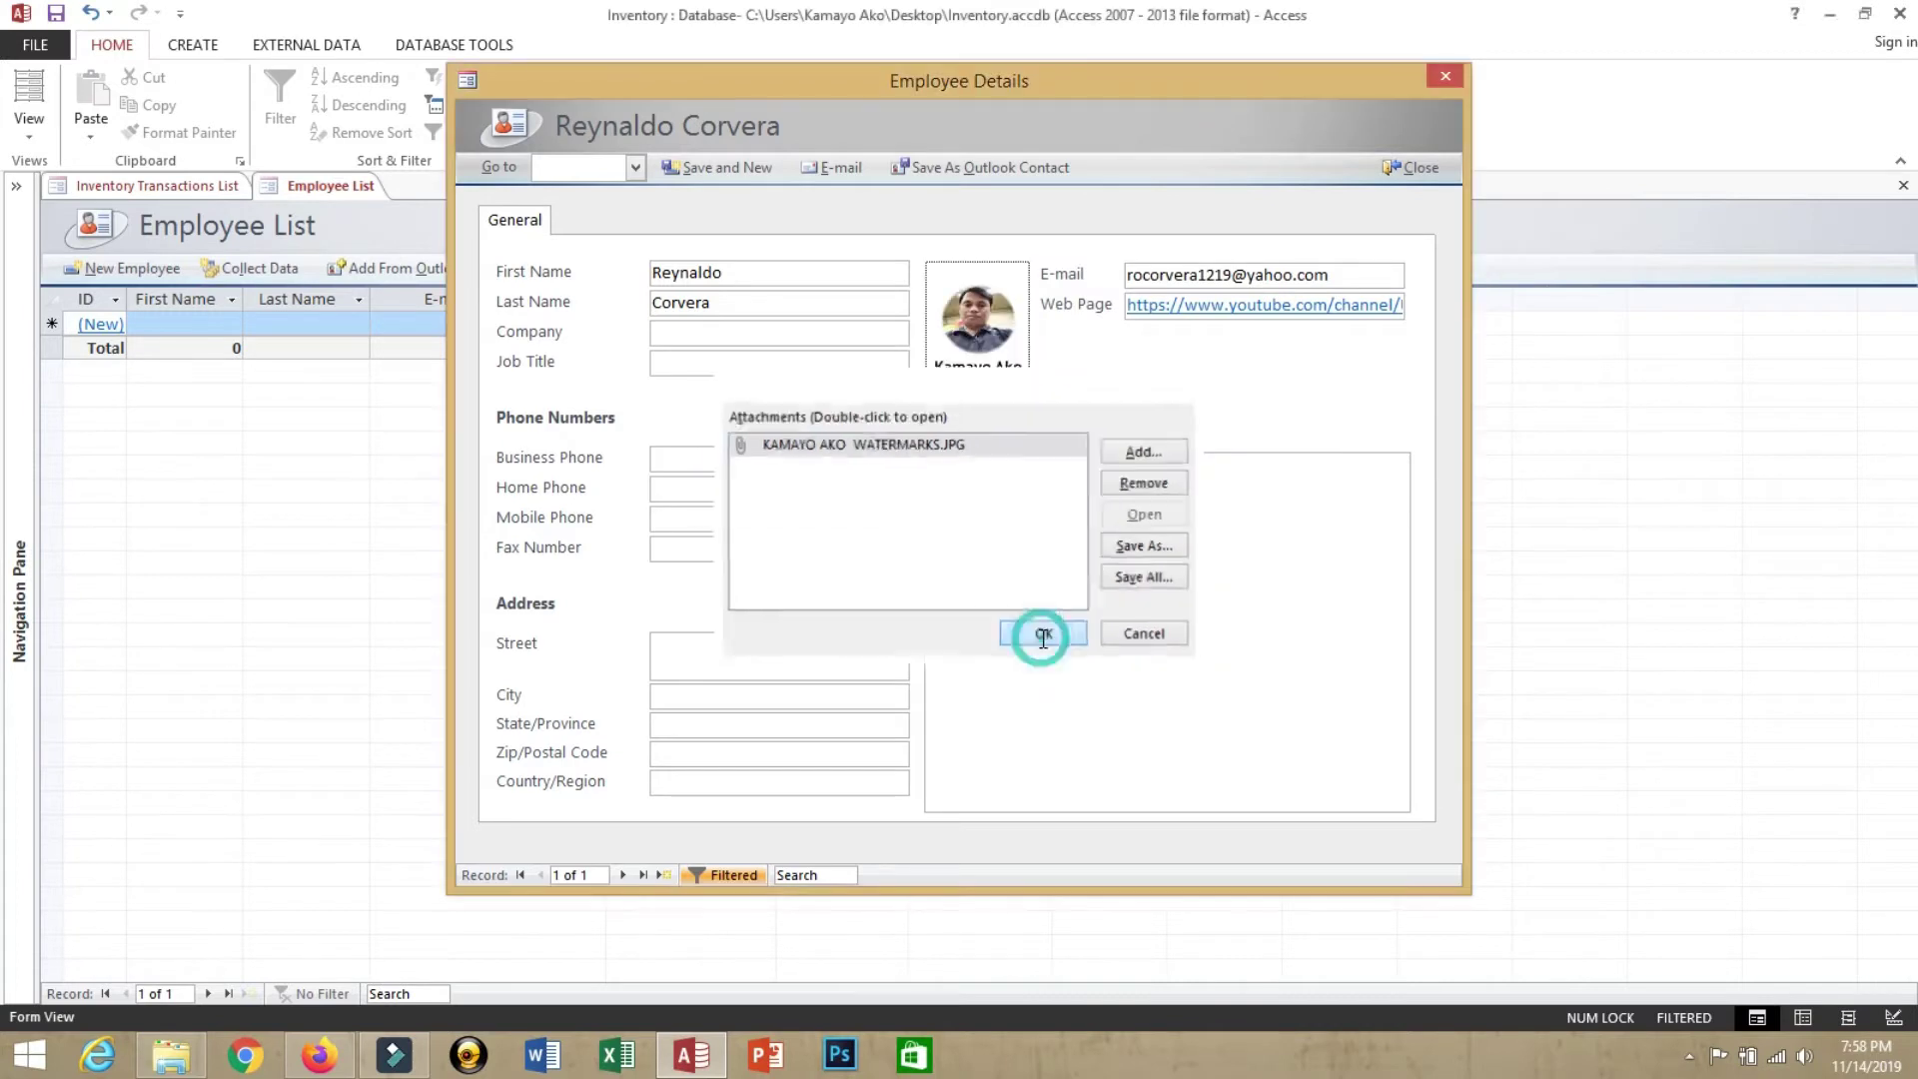
# Add the note 'sam', save the employee, and close the details form and Employee List
pyautogui.click(1001, 512)
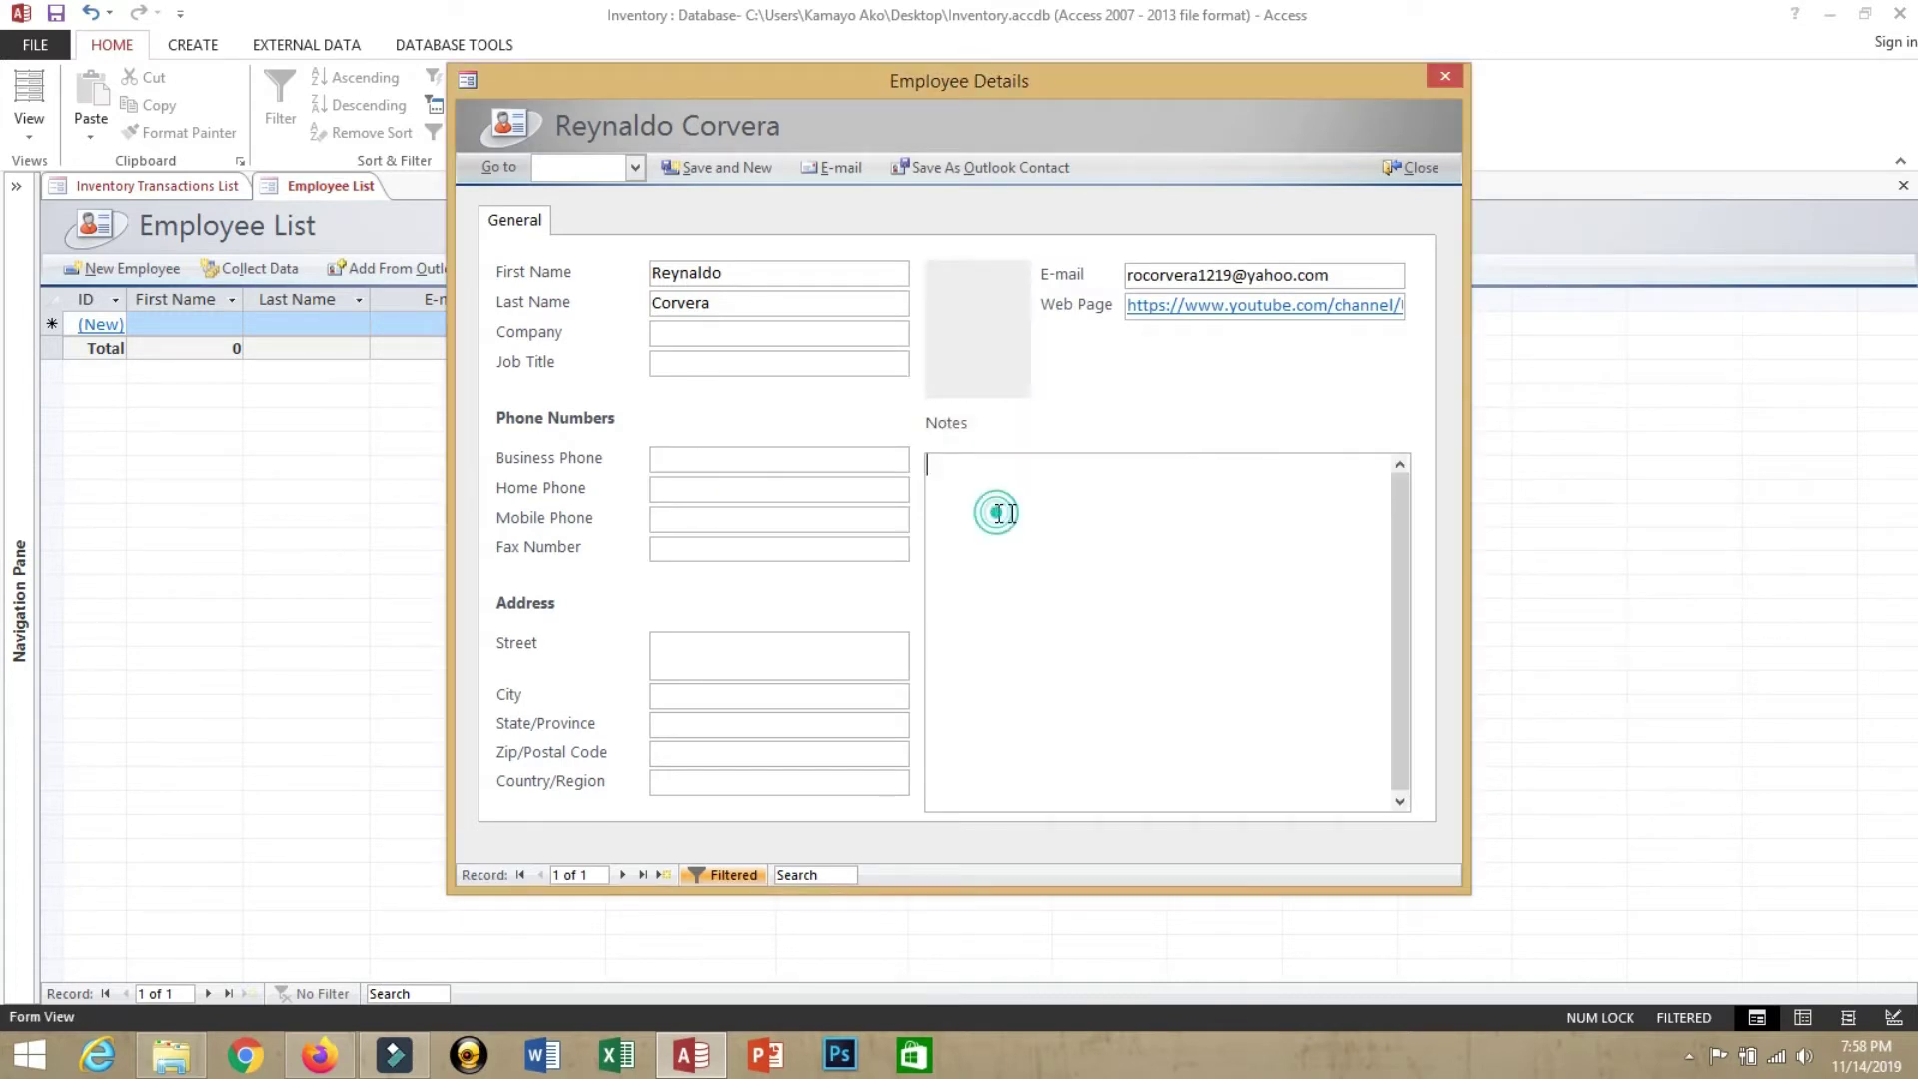
pyautogui.write('sample')
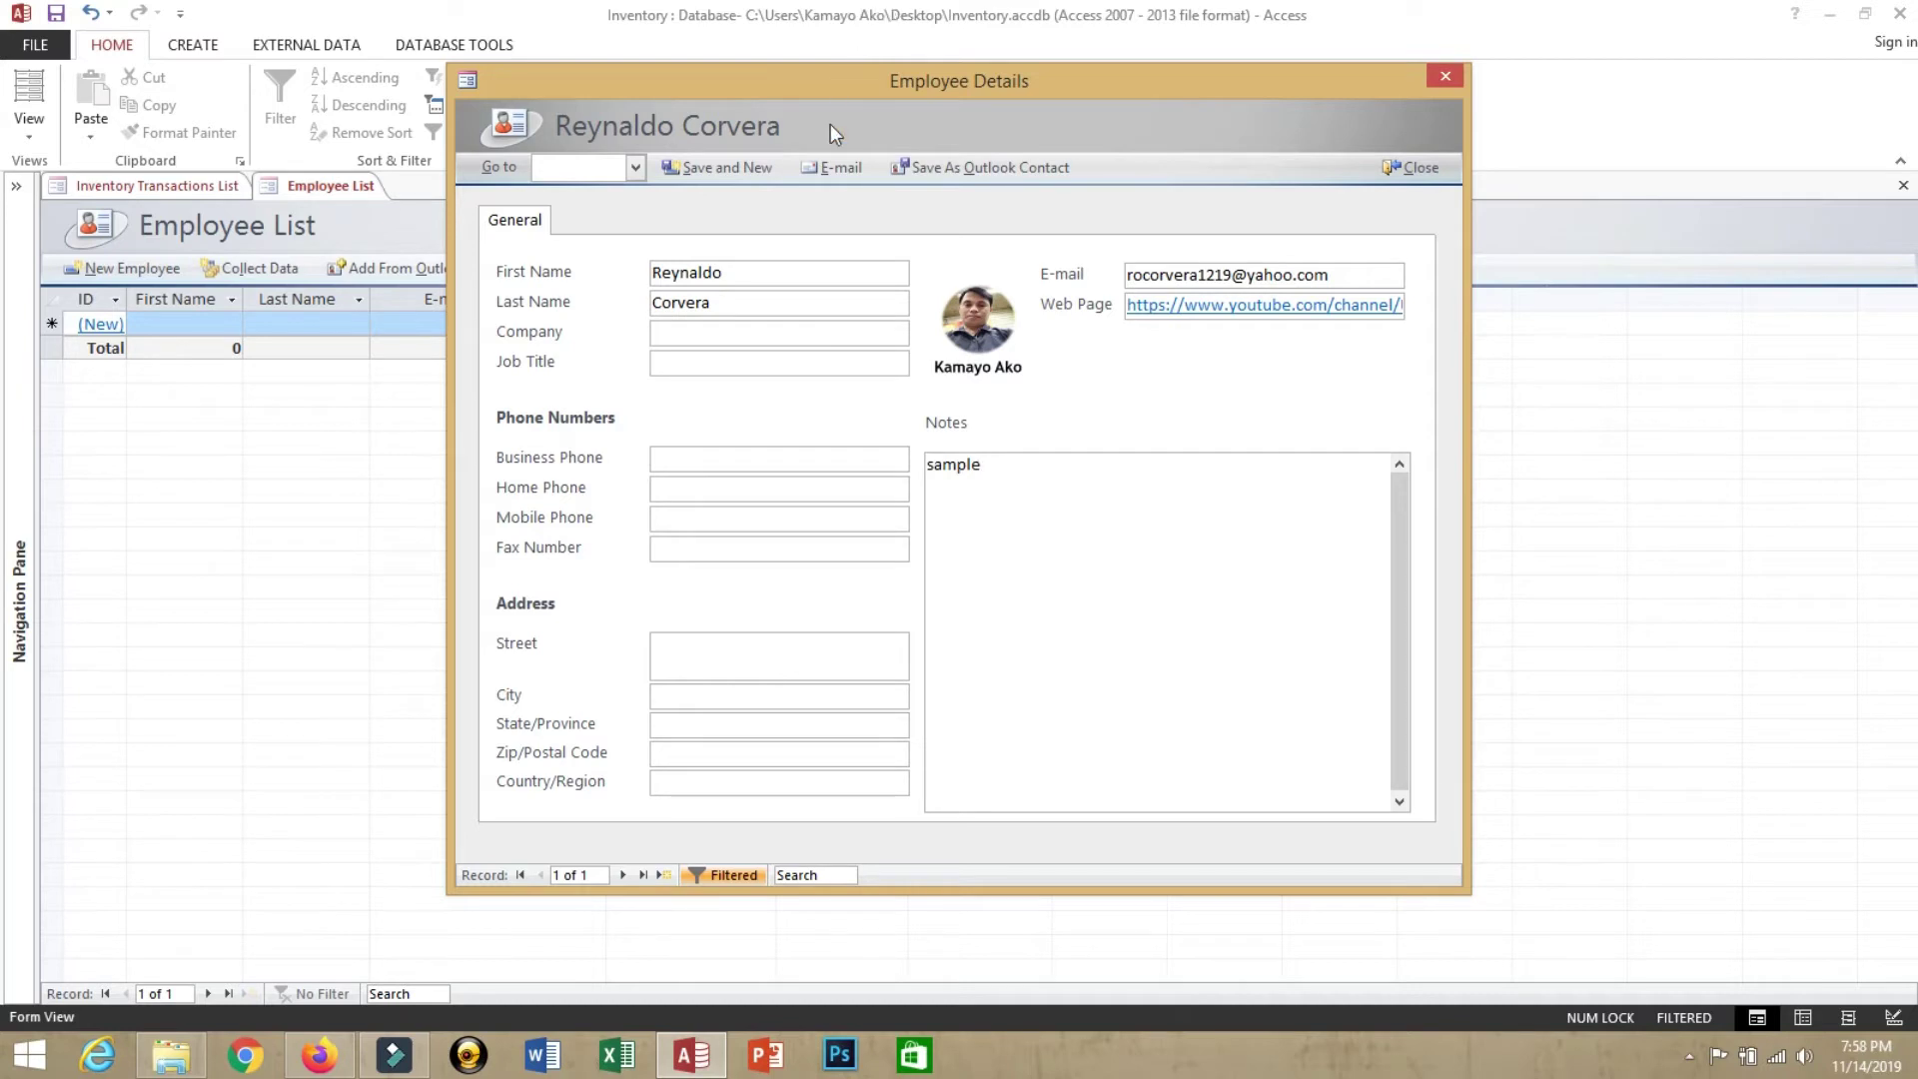
pyautogui.click(716, 175)
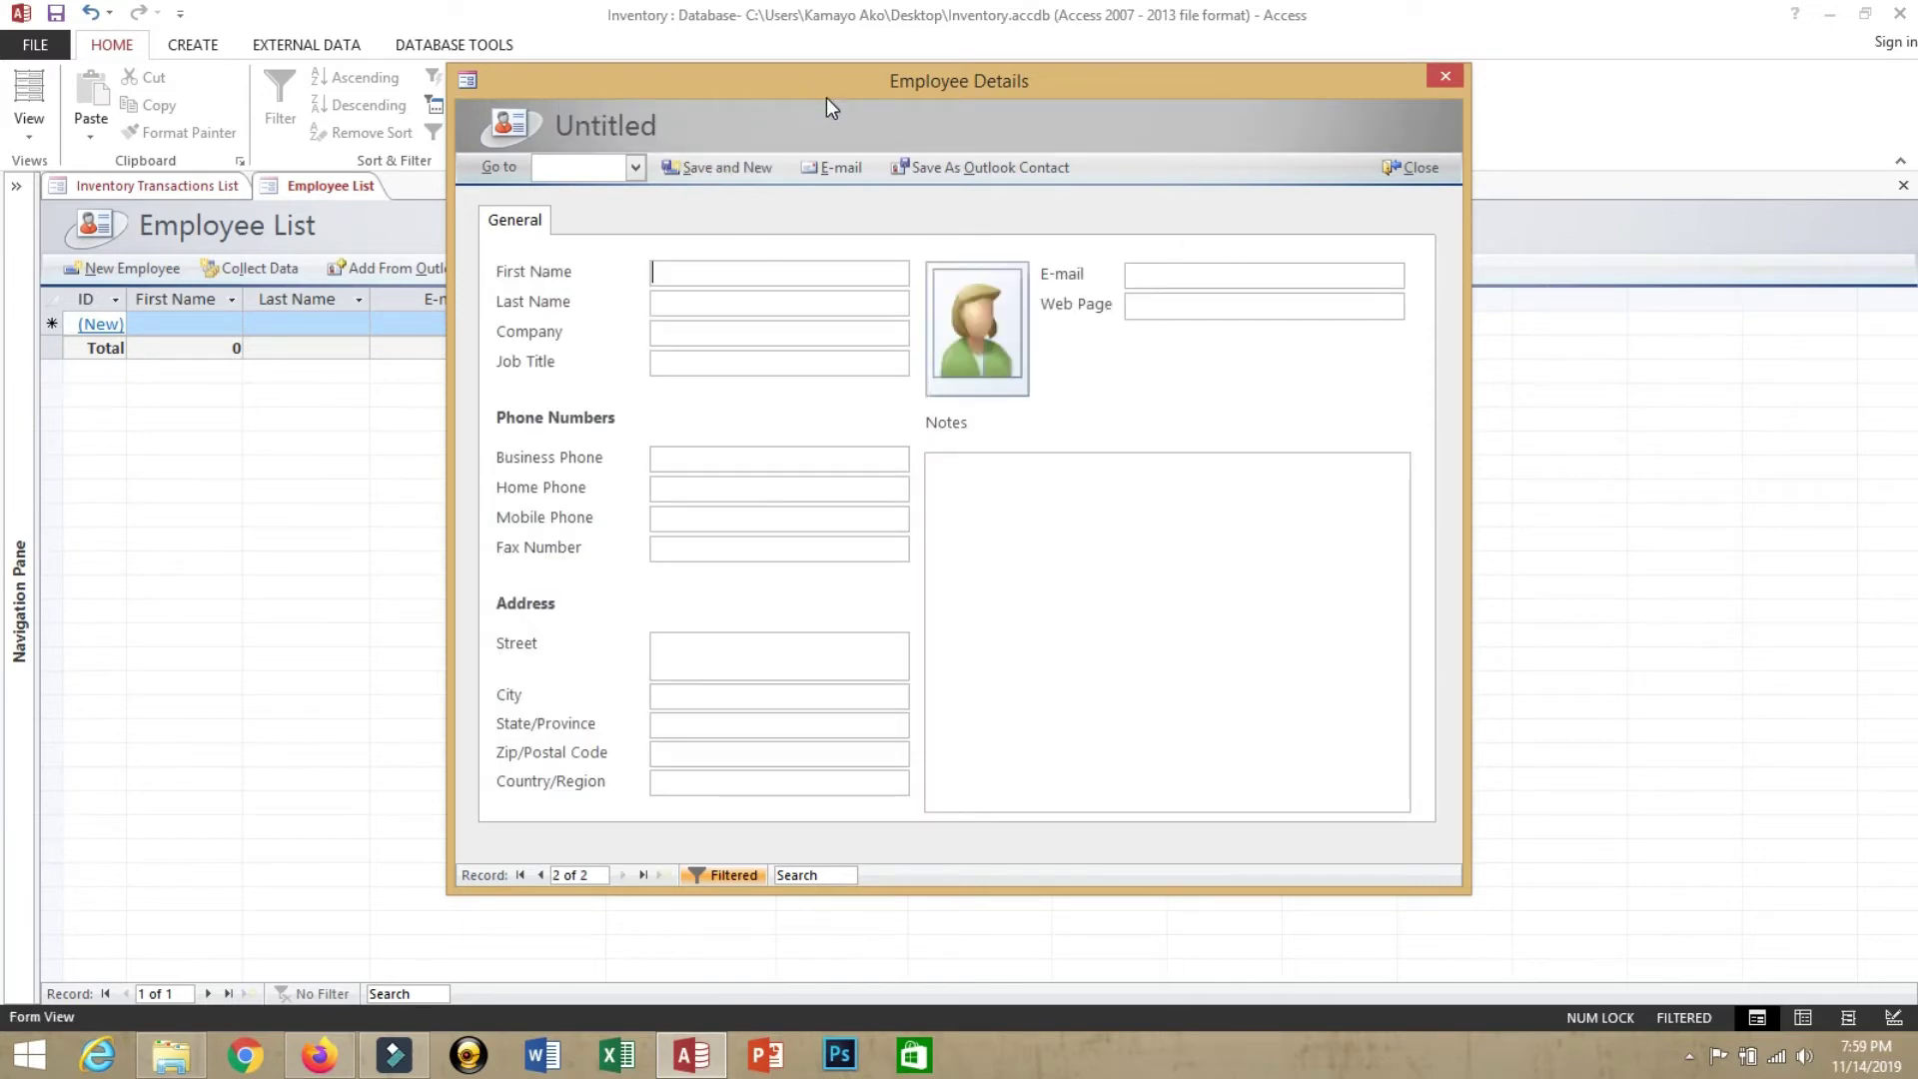
pyautogui.moveTo(825, 98); pyautogui.dragTo(932, 153)
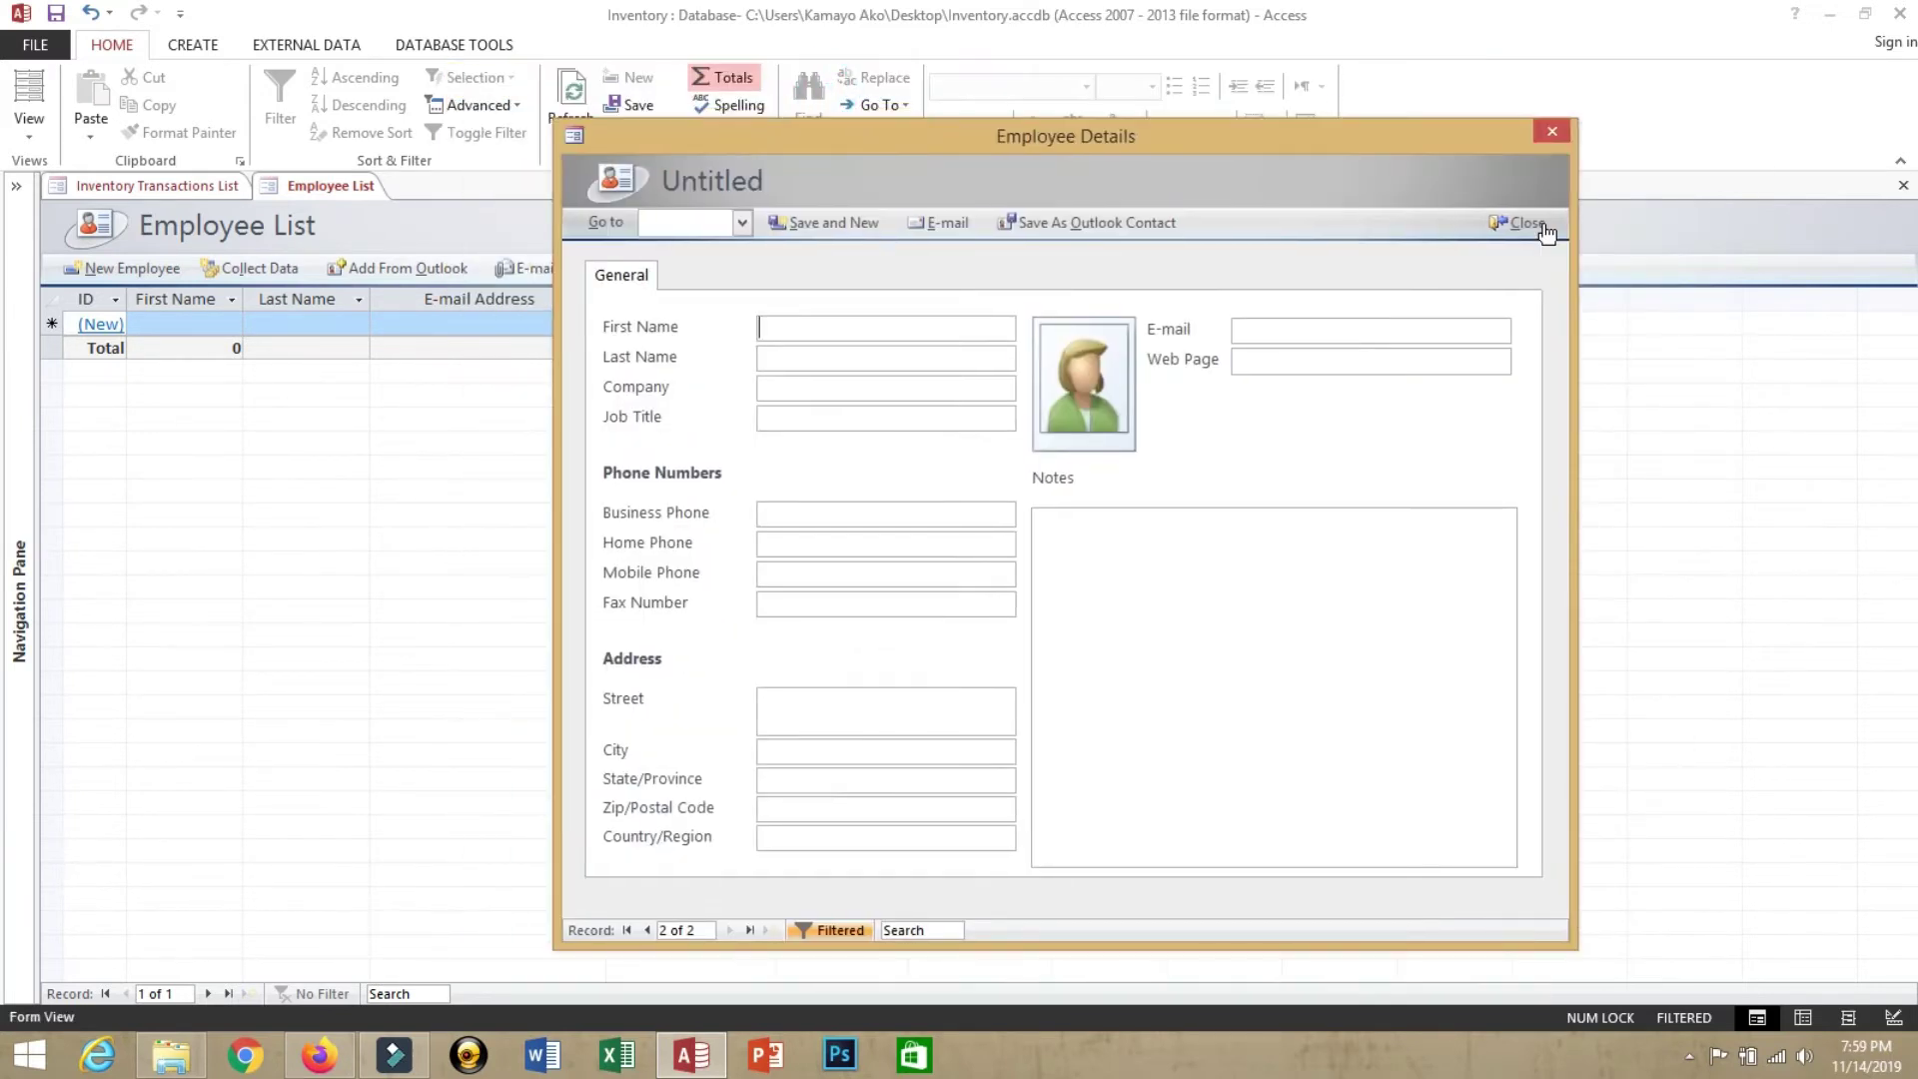
pyautogui.click(1545, 229)
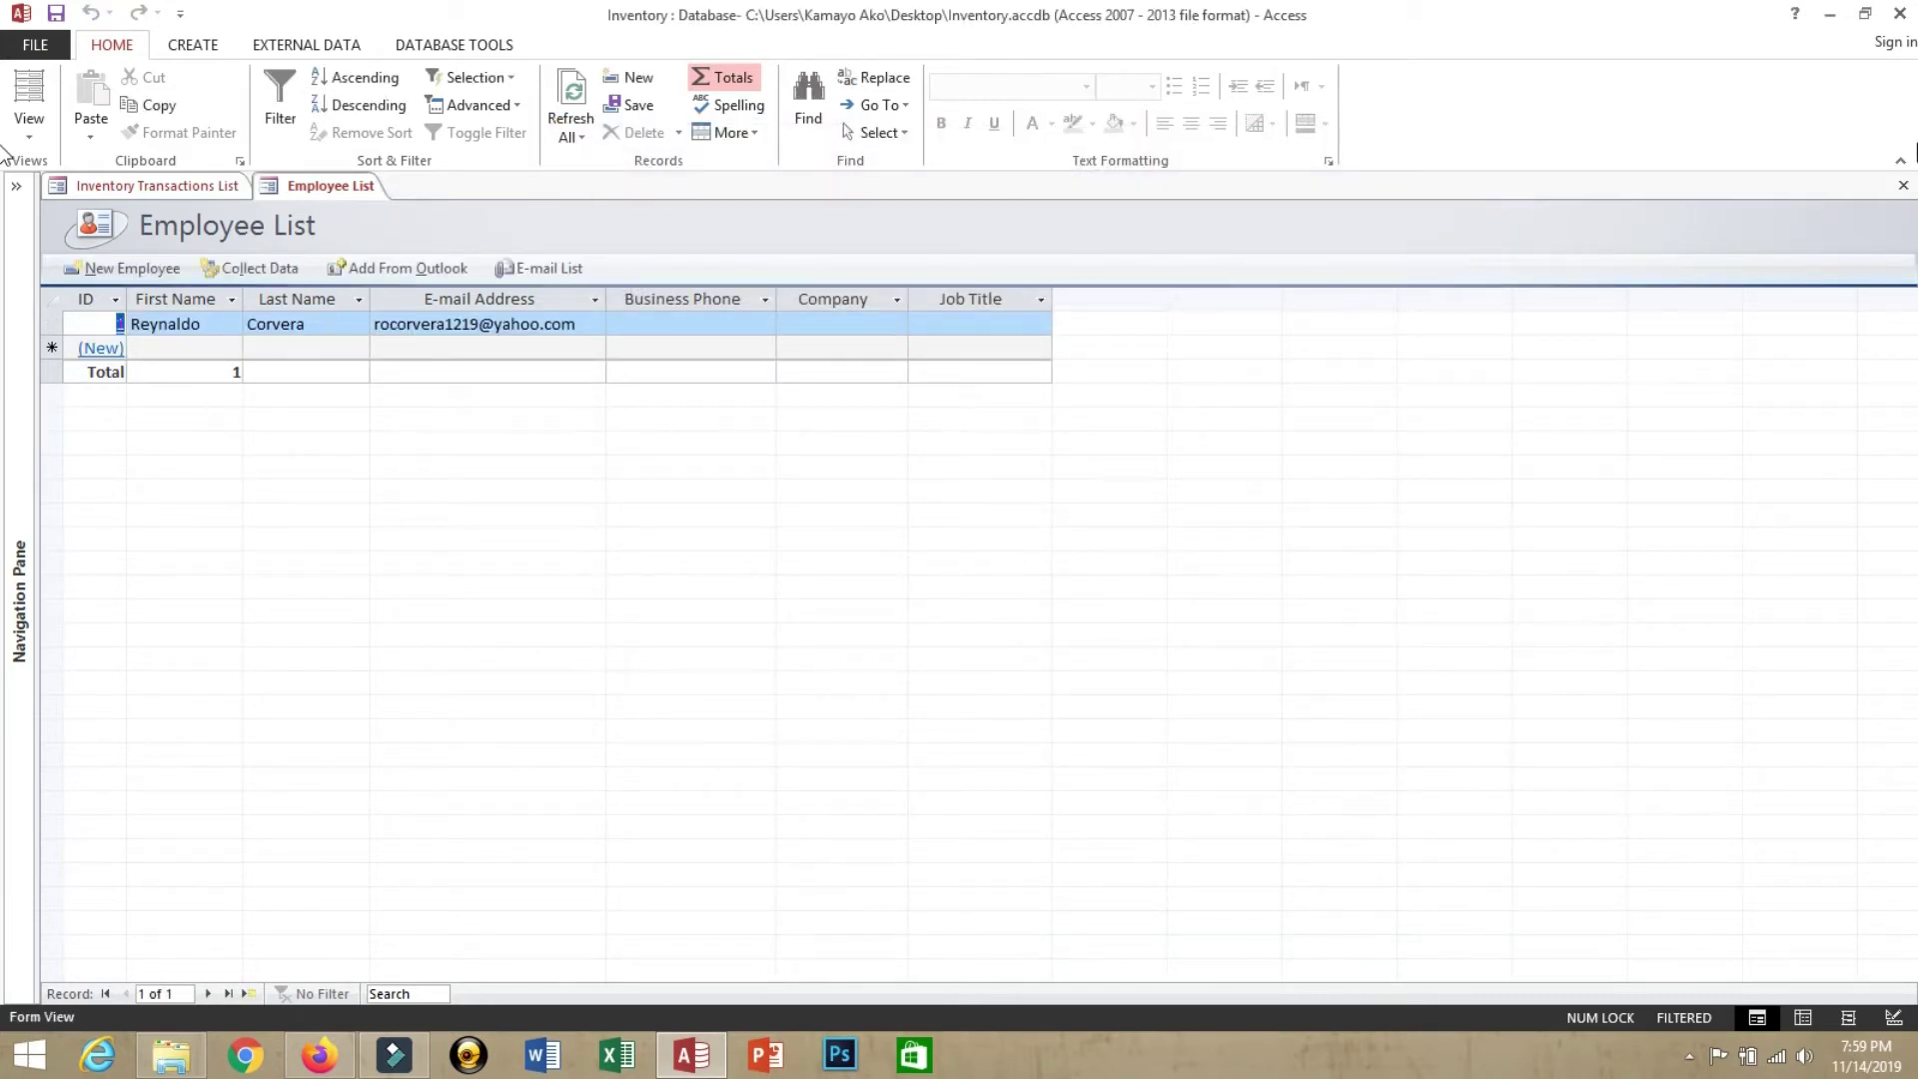
pyautogui.click(1904, 185)
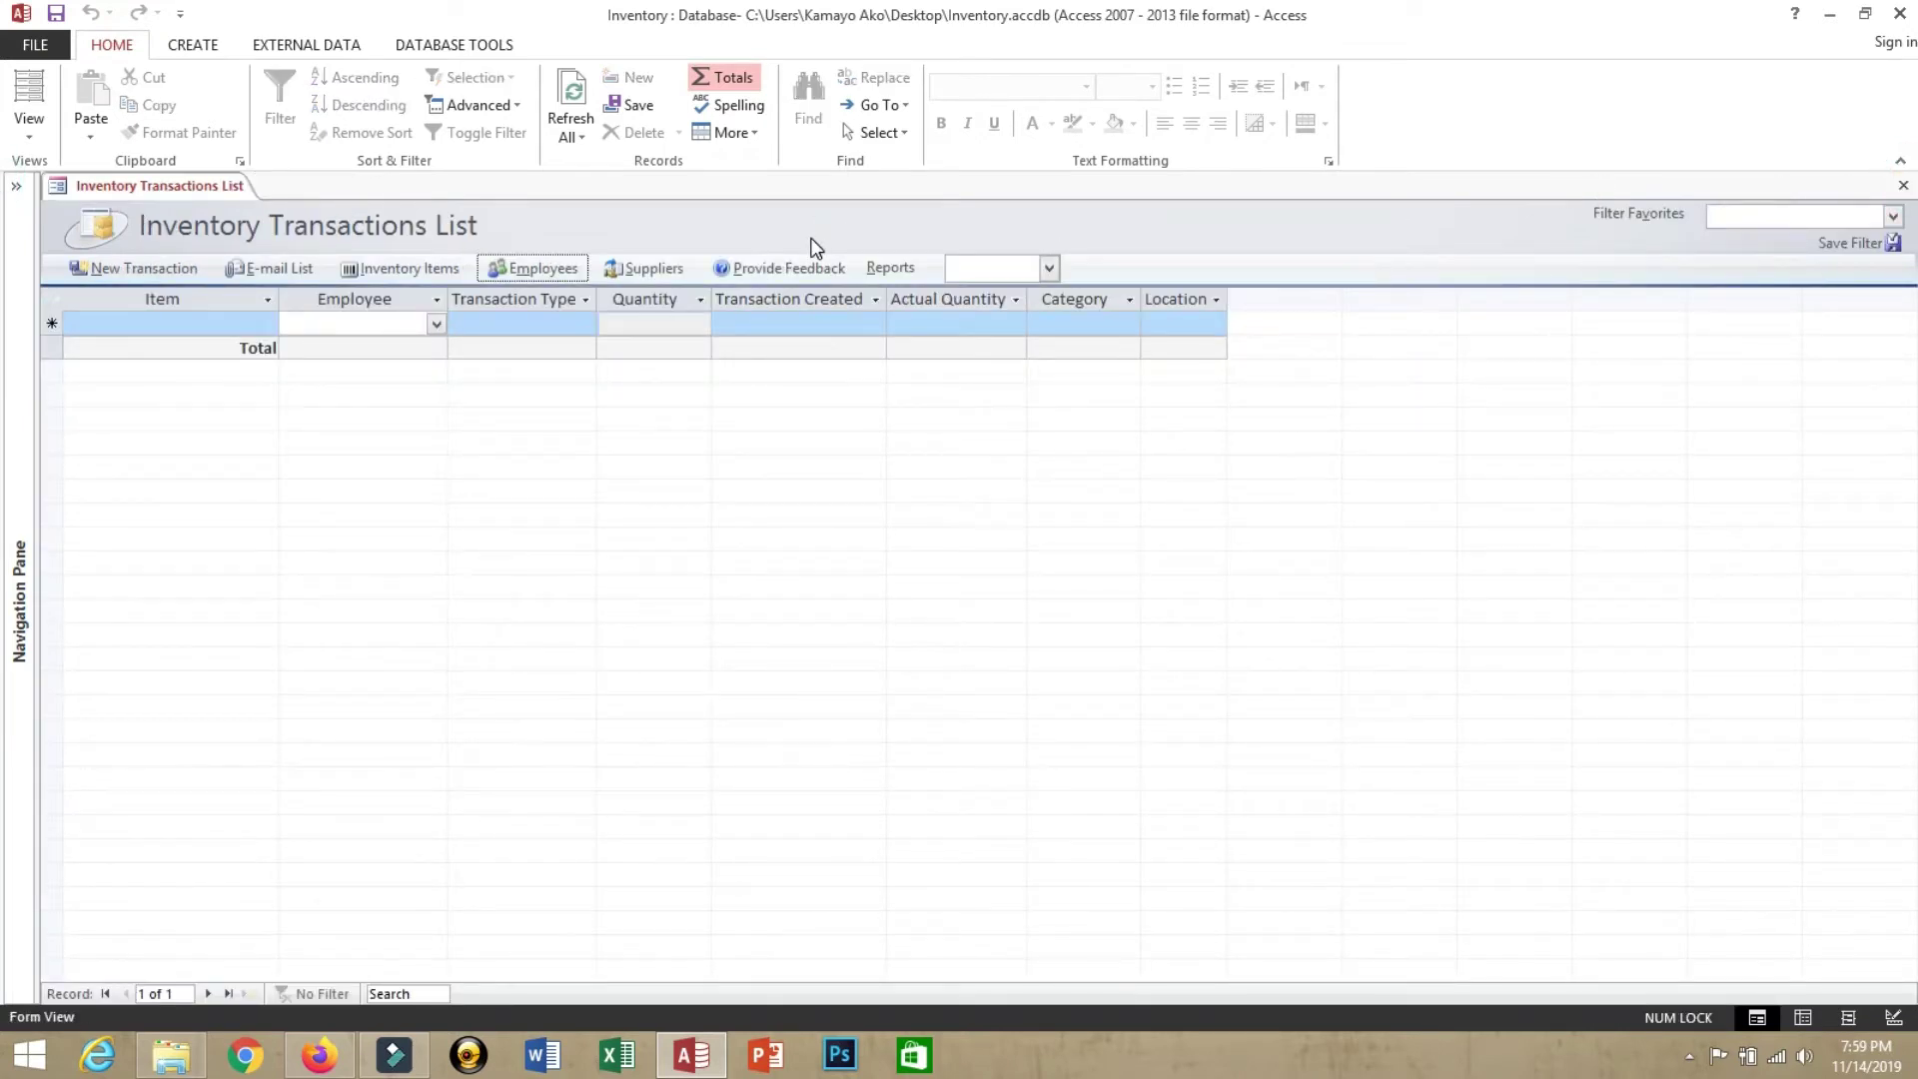
# Start a new supplier from the Supplier List, entering the supplier's first and last name
pyautogui.click(646, 272)
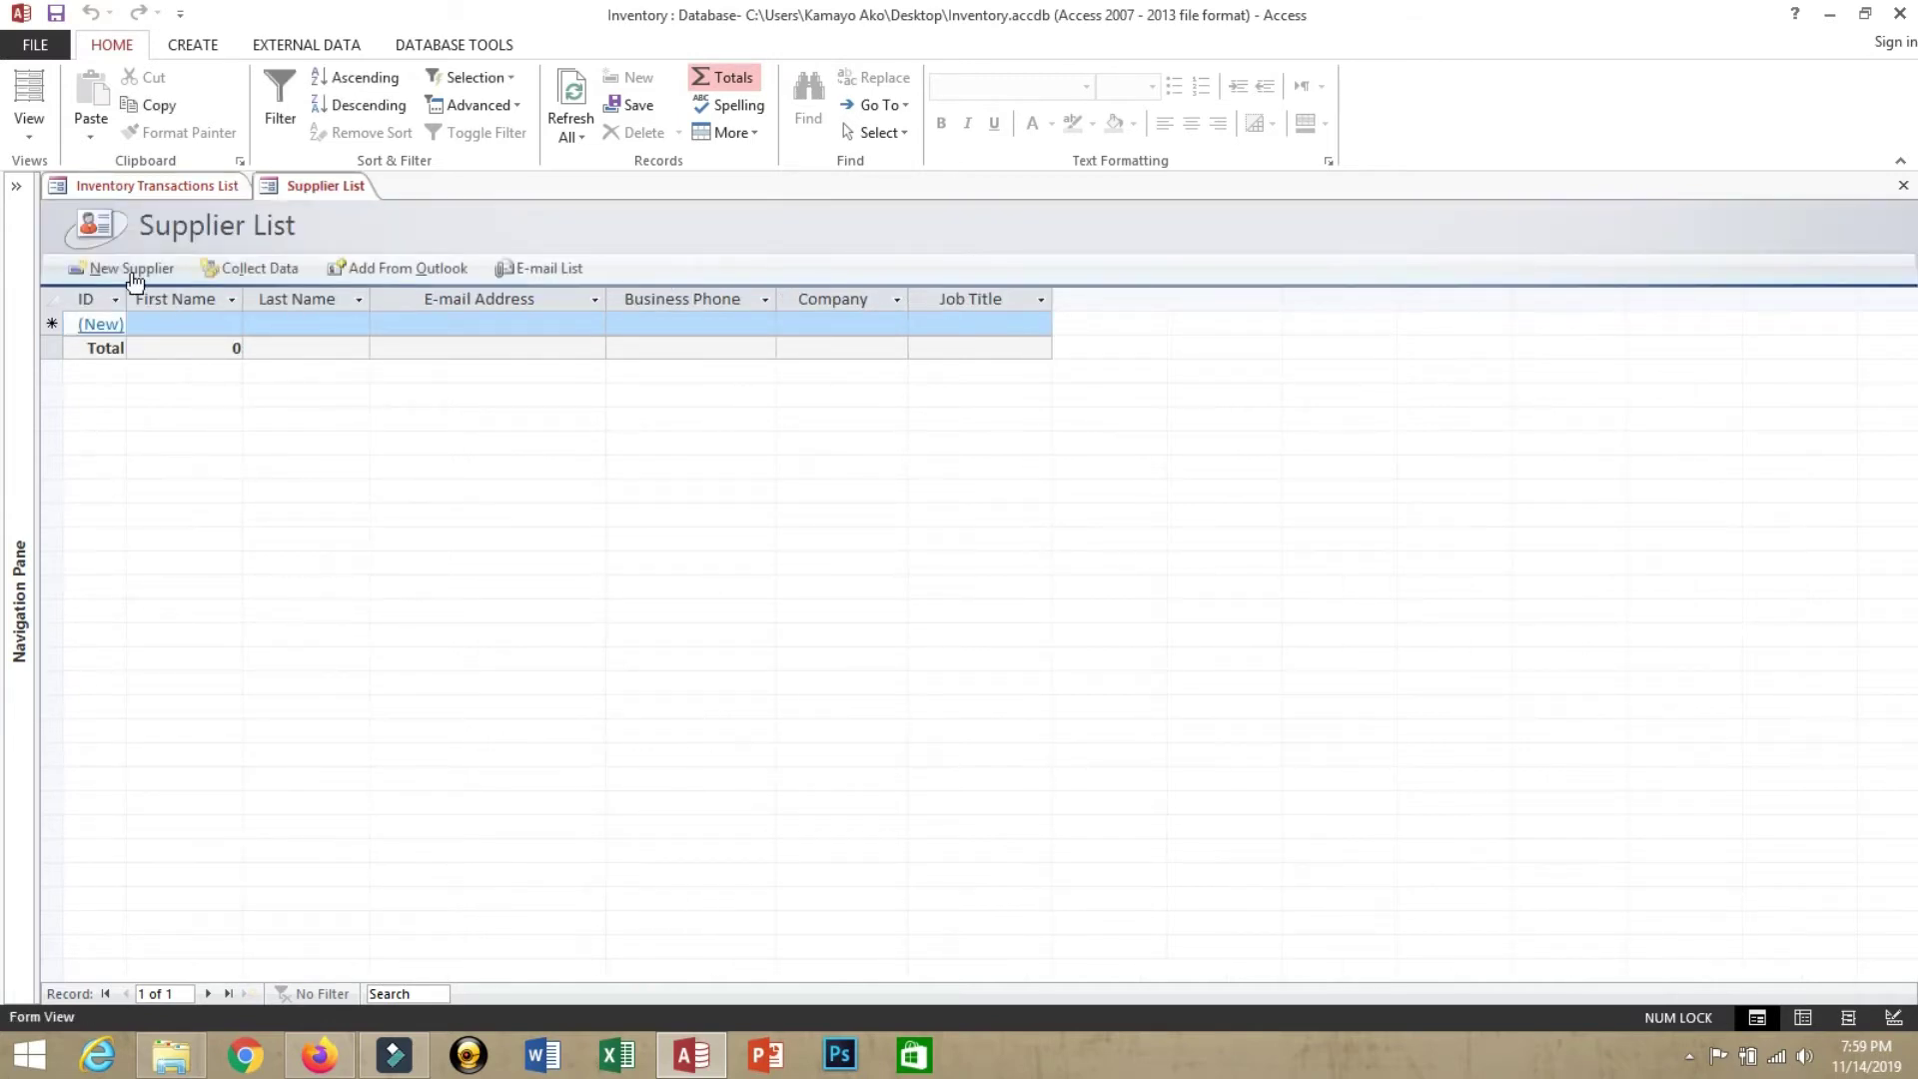
pyautogui.click(127, 268)
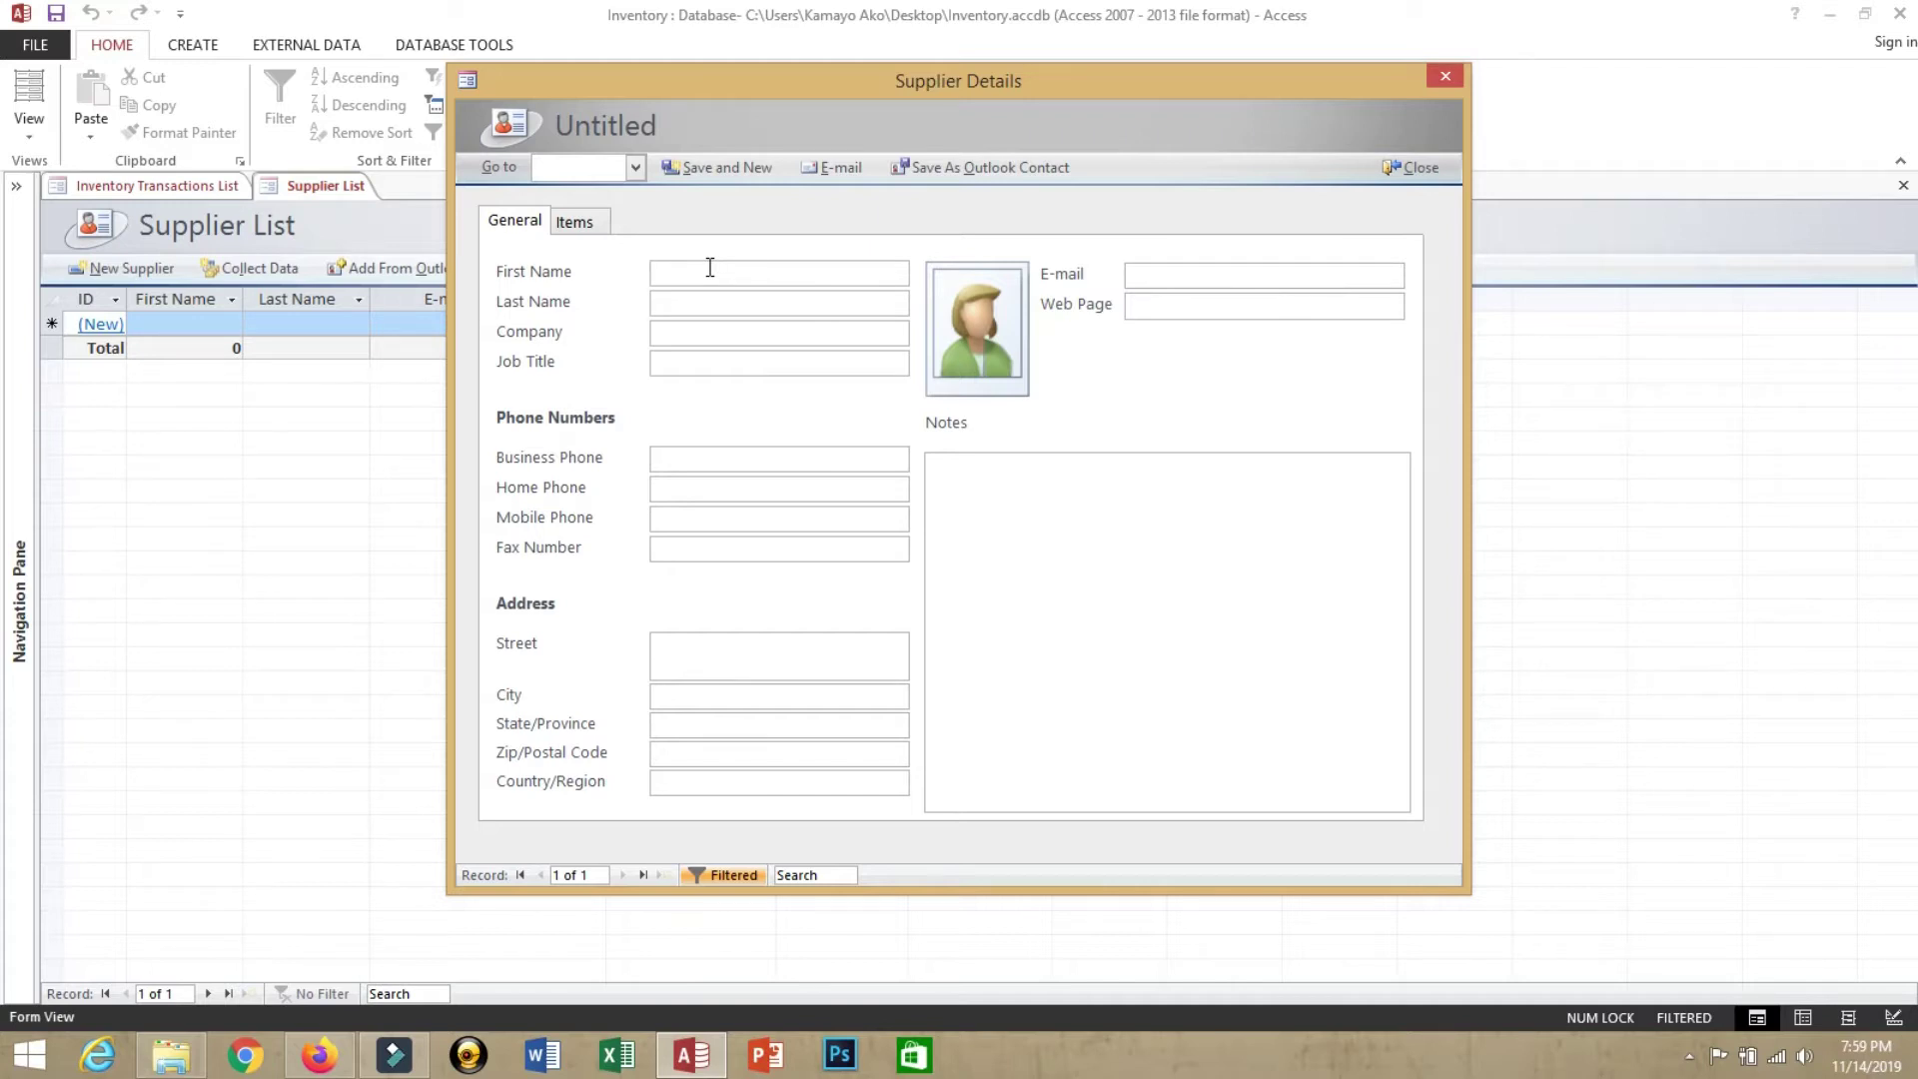
pyautogui.write('Jose')
pyautogui.press('Tab')
pyautogui.write('Ri')
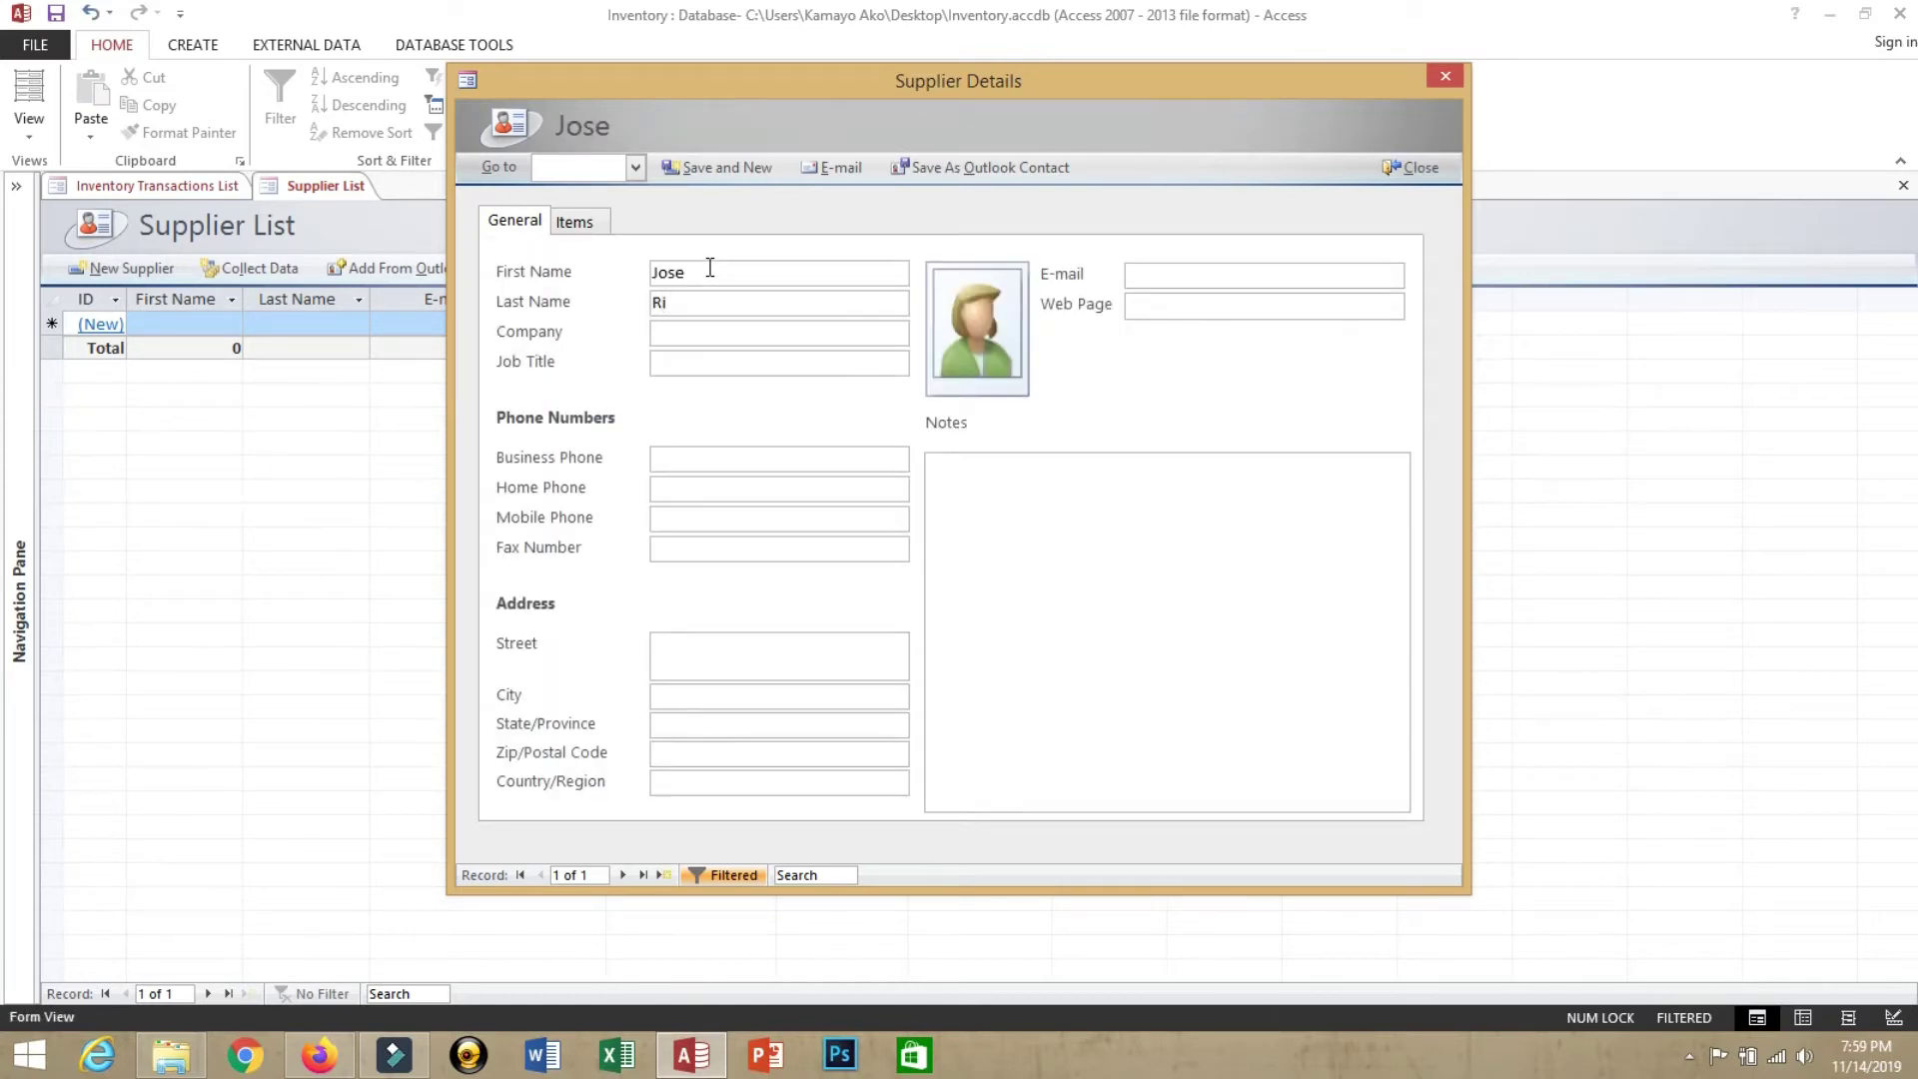
pyautogui.write('zal')
pyautogui.press('Tab')
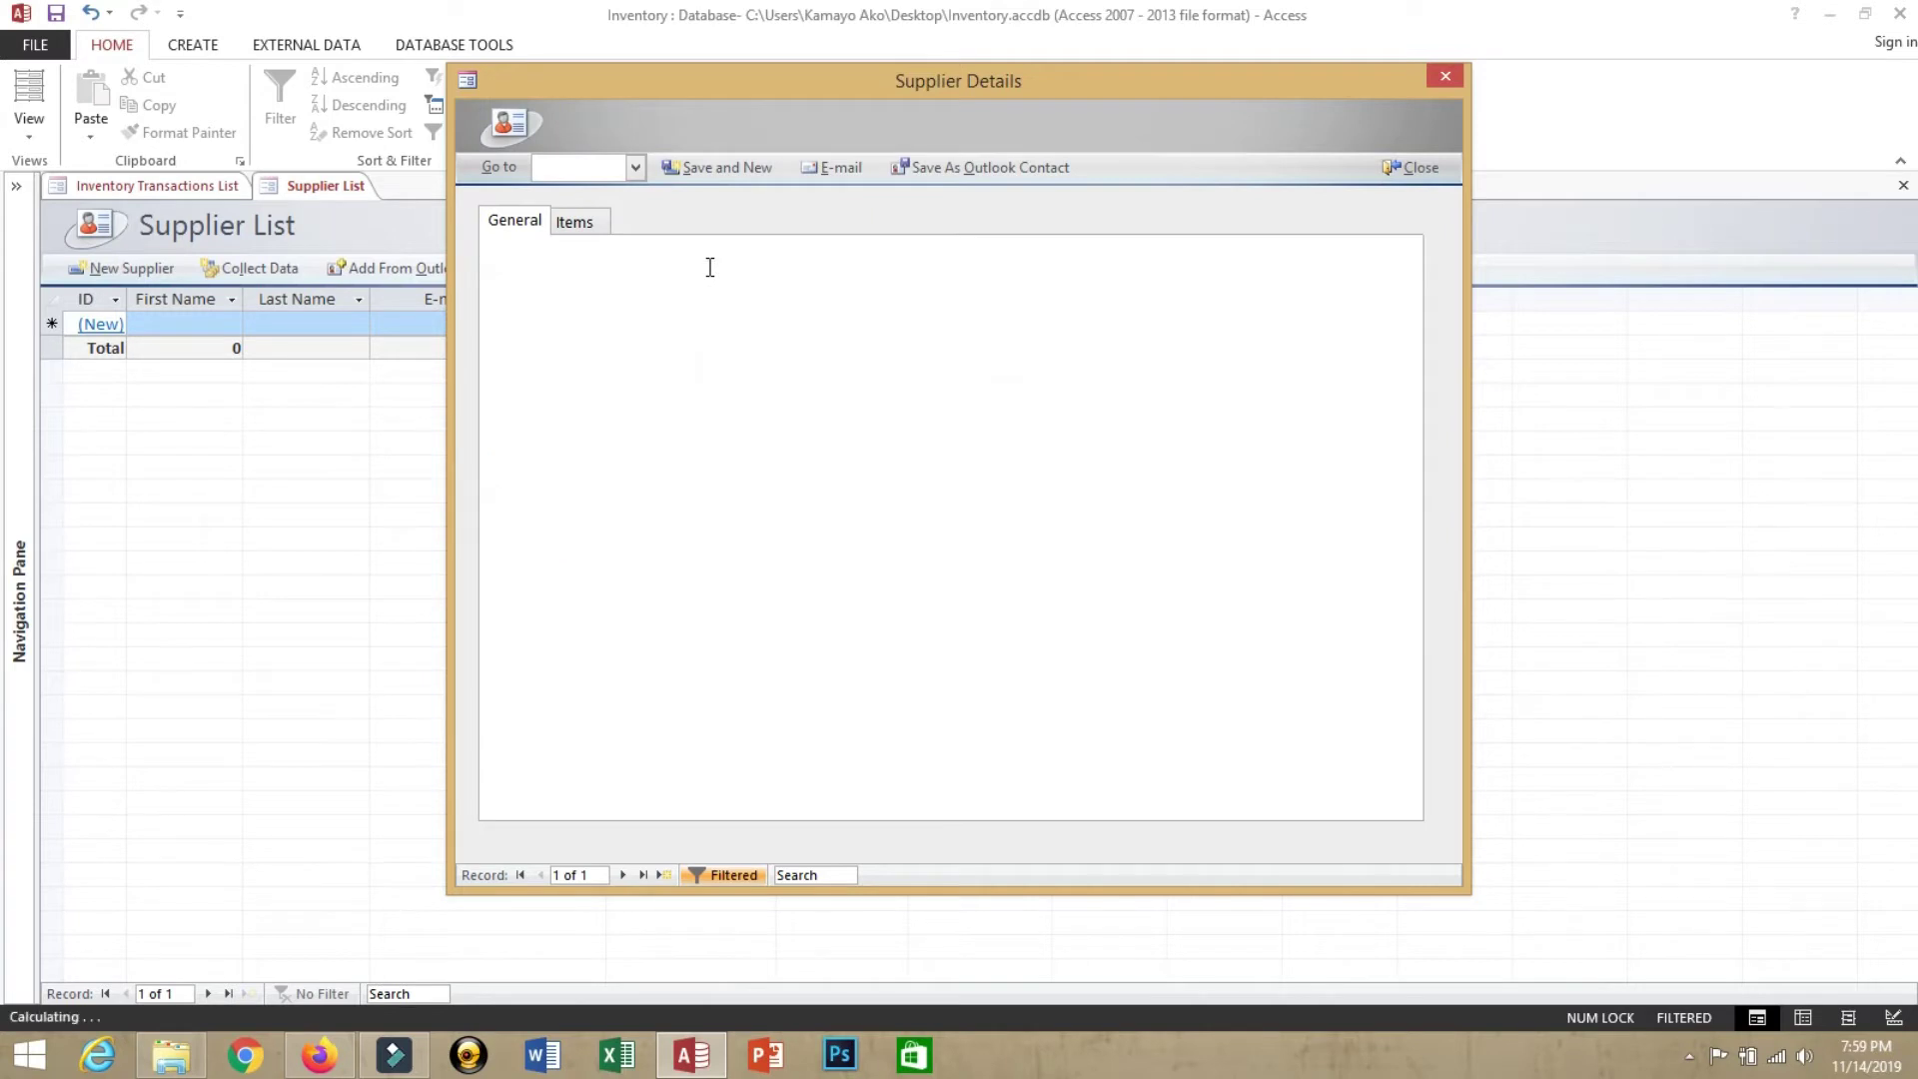
# Add the note 'sample', save the supplier, and close the details form and Supplier List
pyautogui.click(1091, 546)
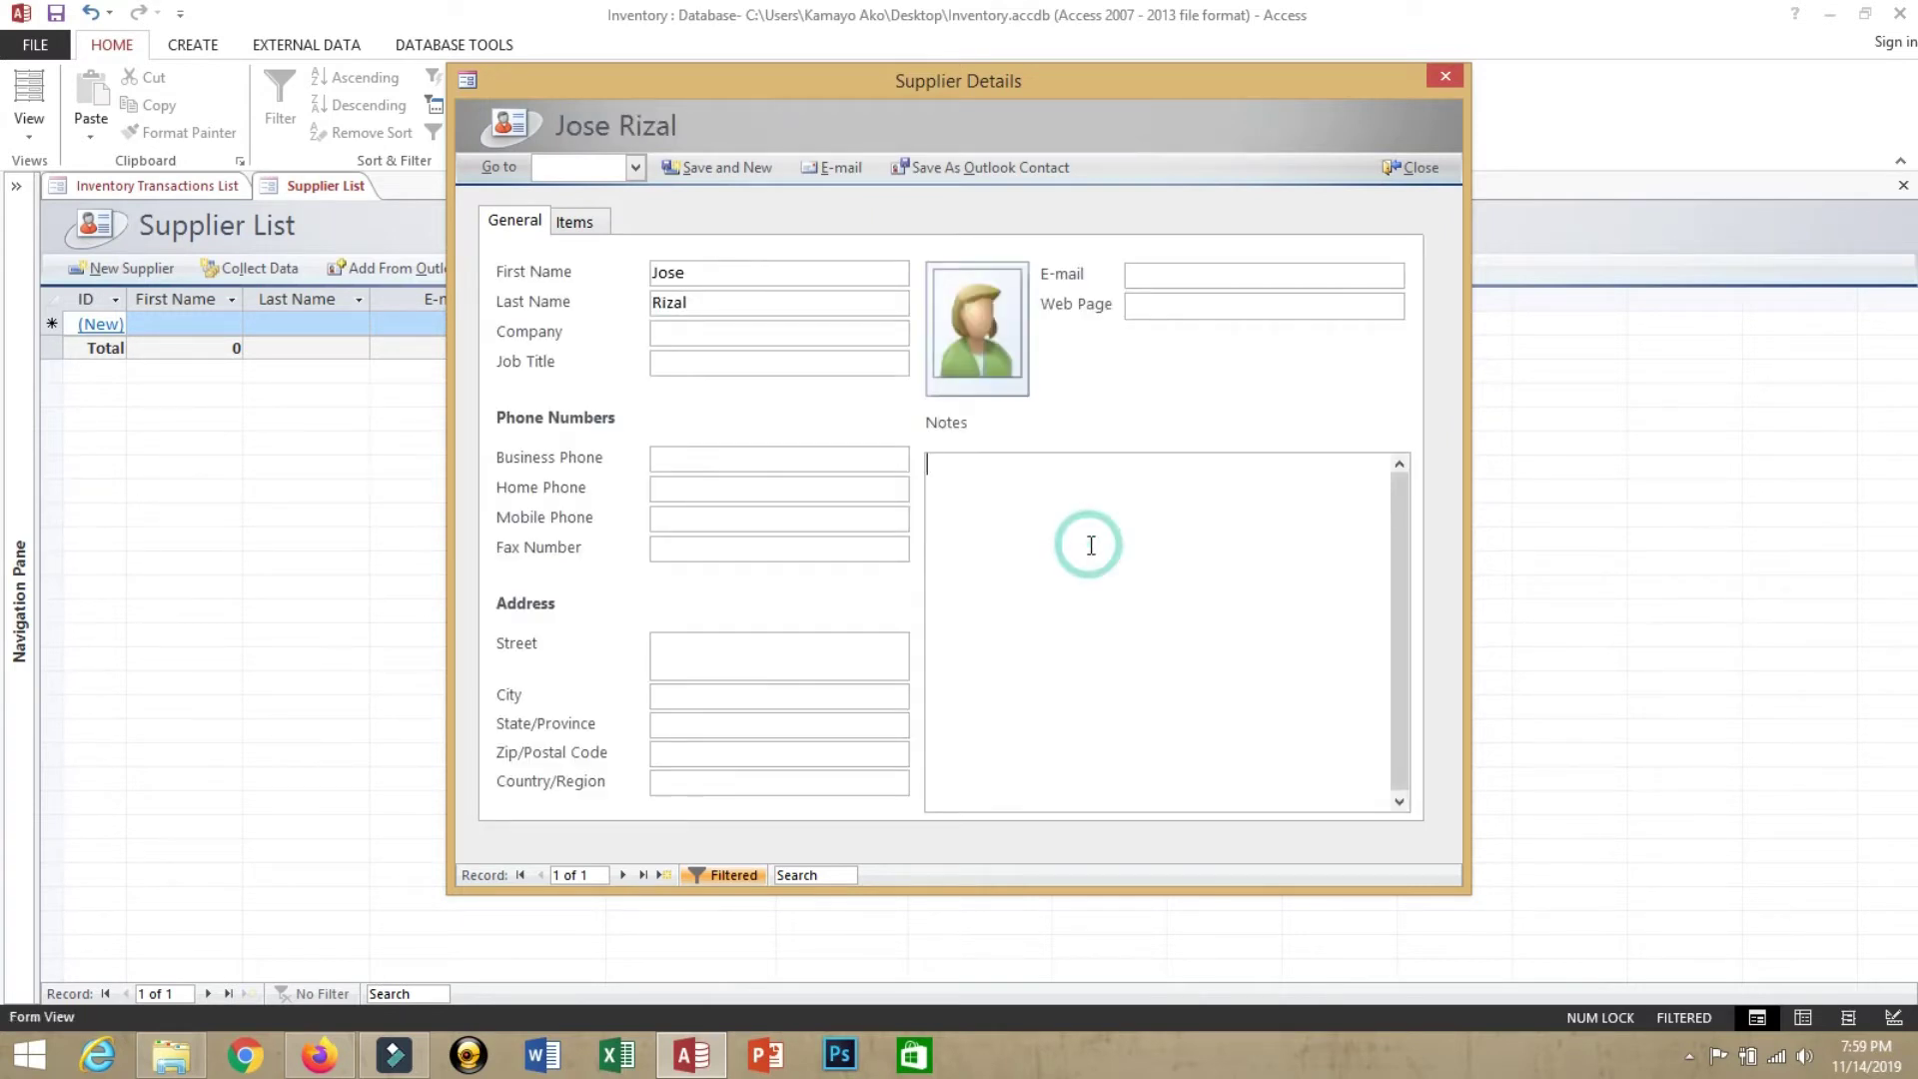
pyautogui.write('sample')
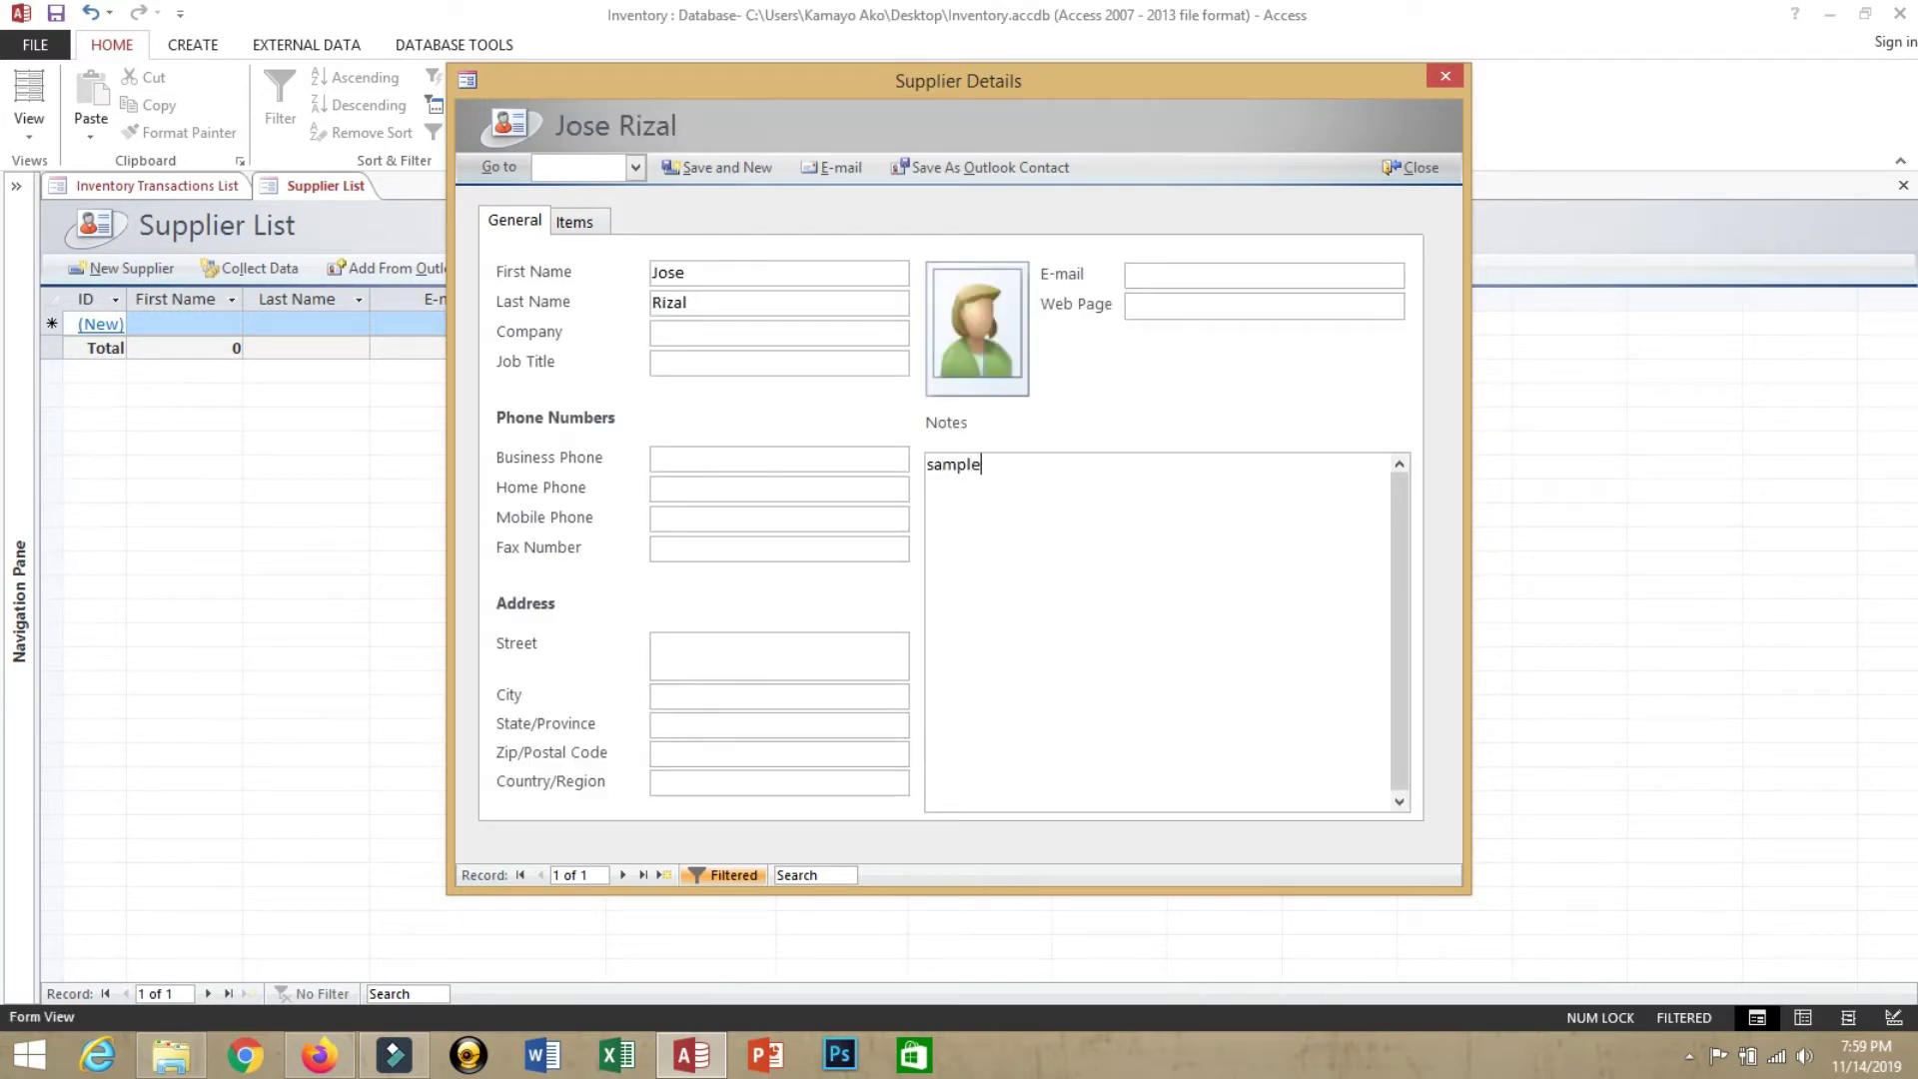
pyautogui.click(689, 169)
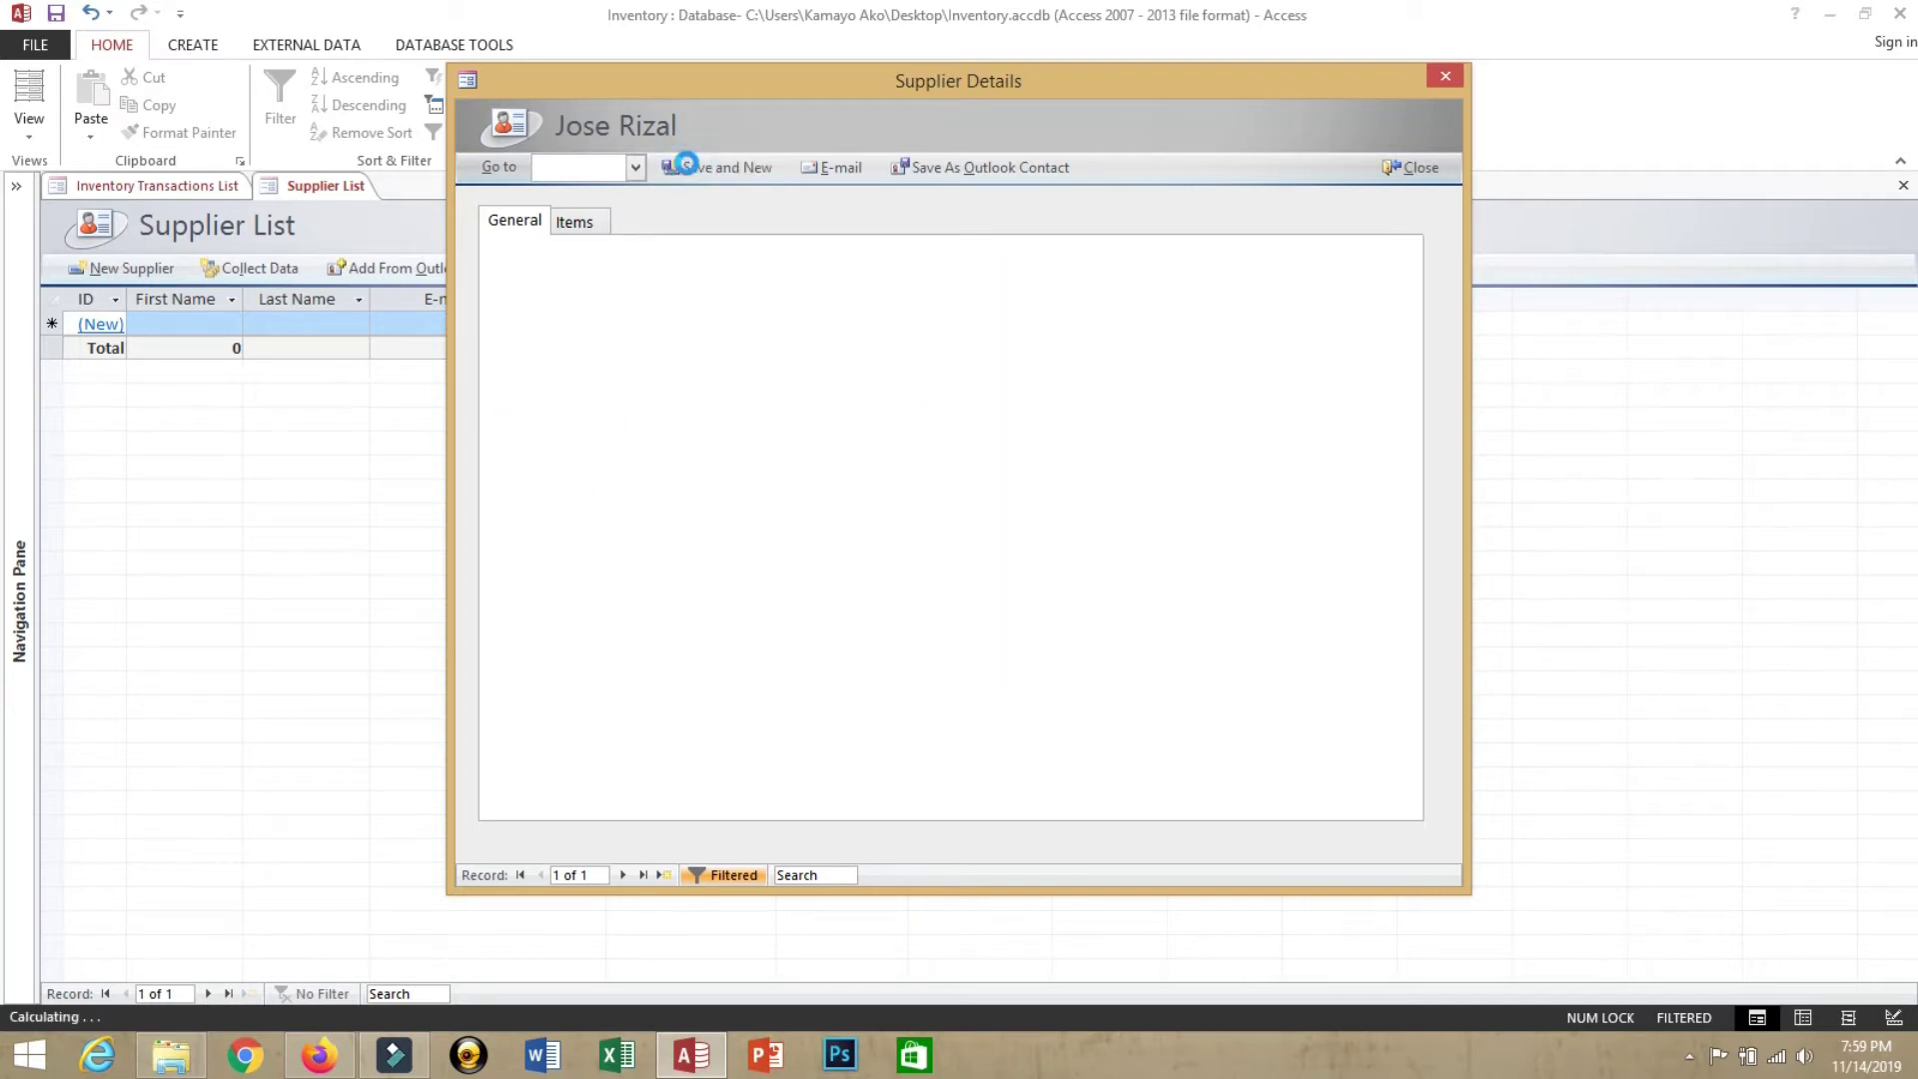
pyautogui.click(1431, 167)
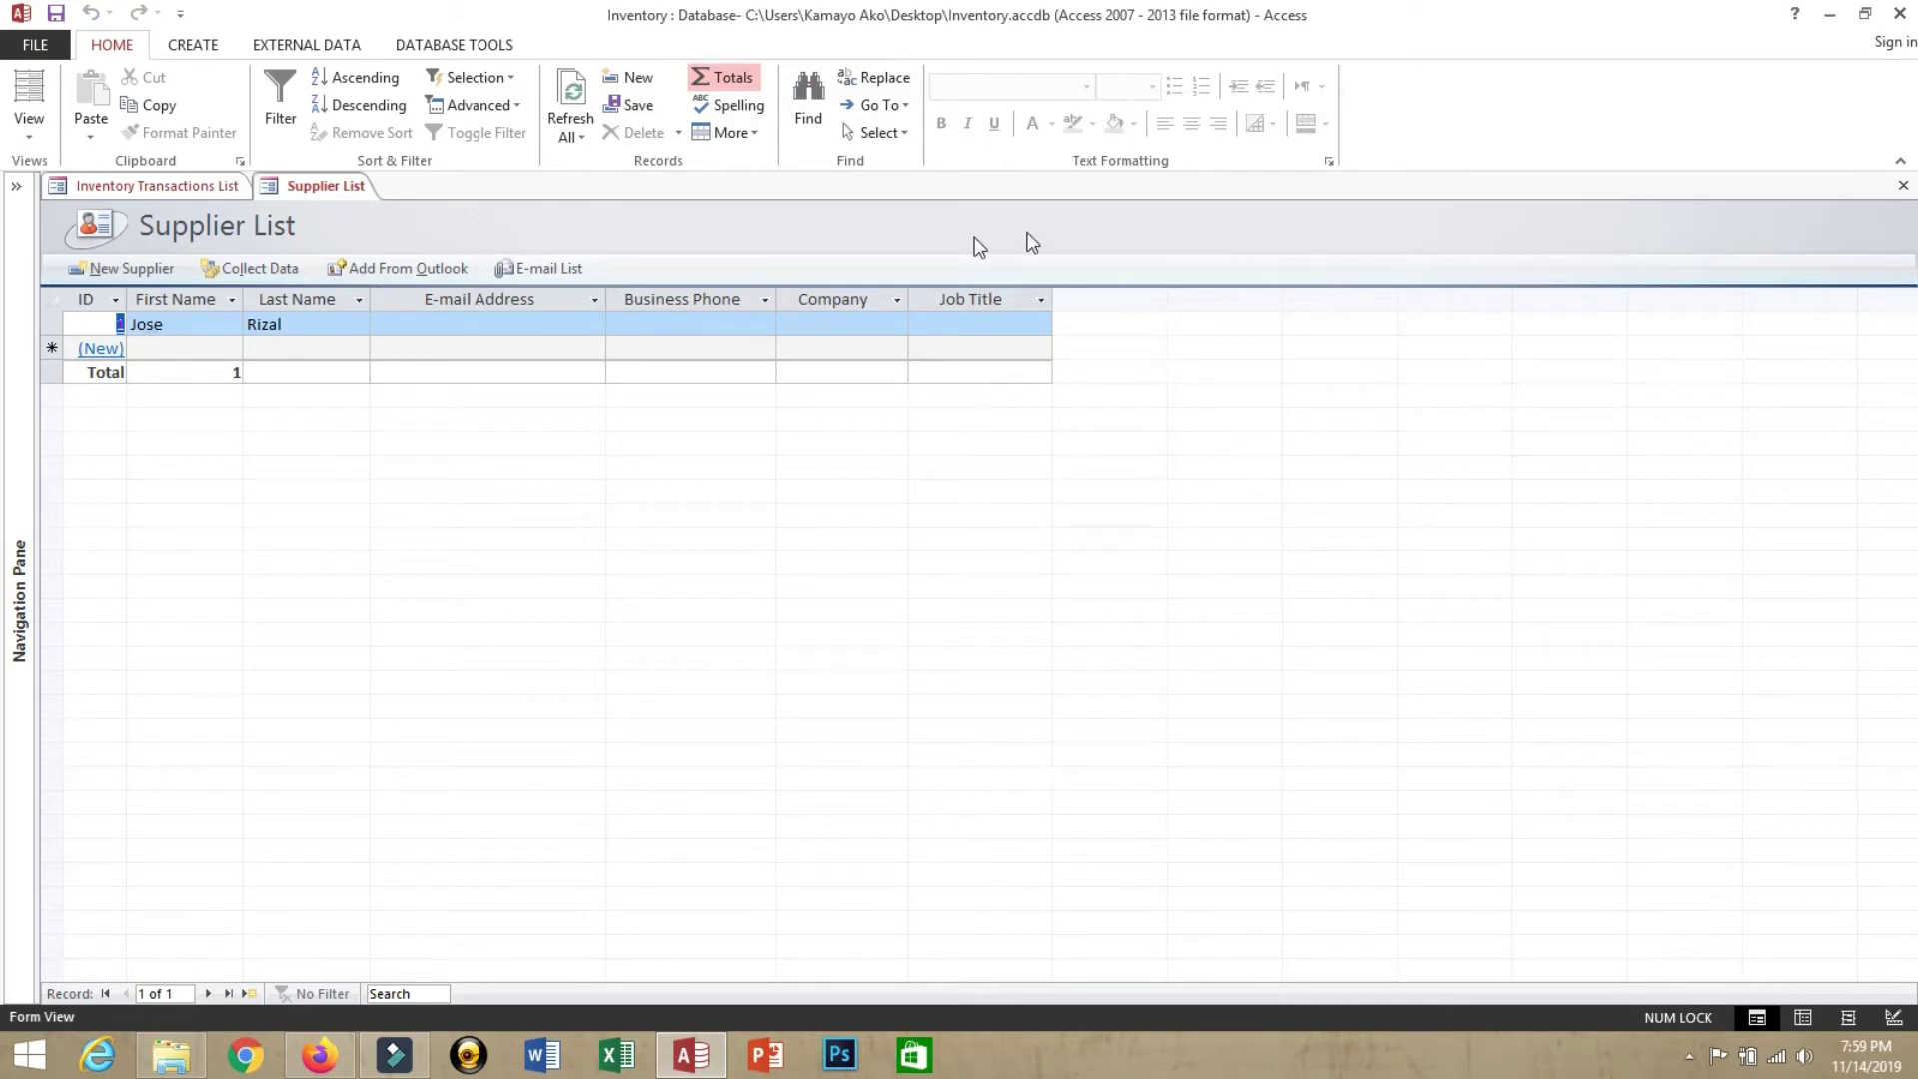
pyautogui.click(1903, 186)
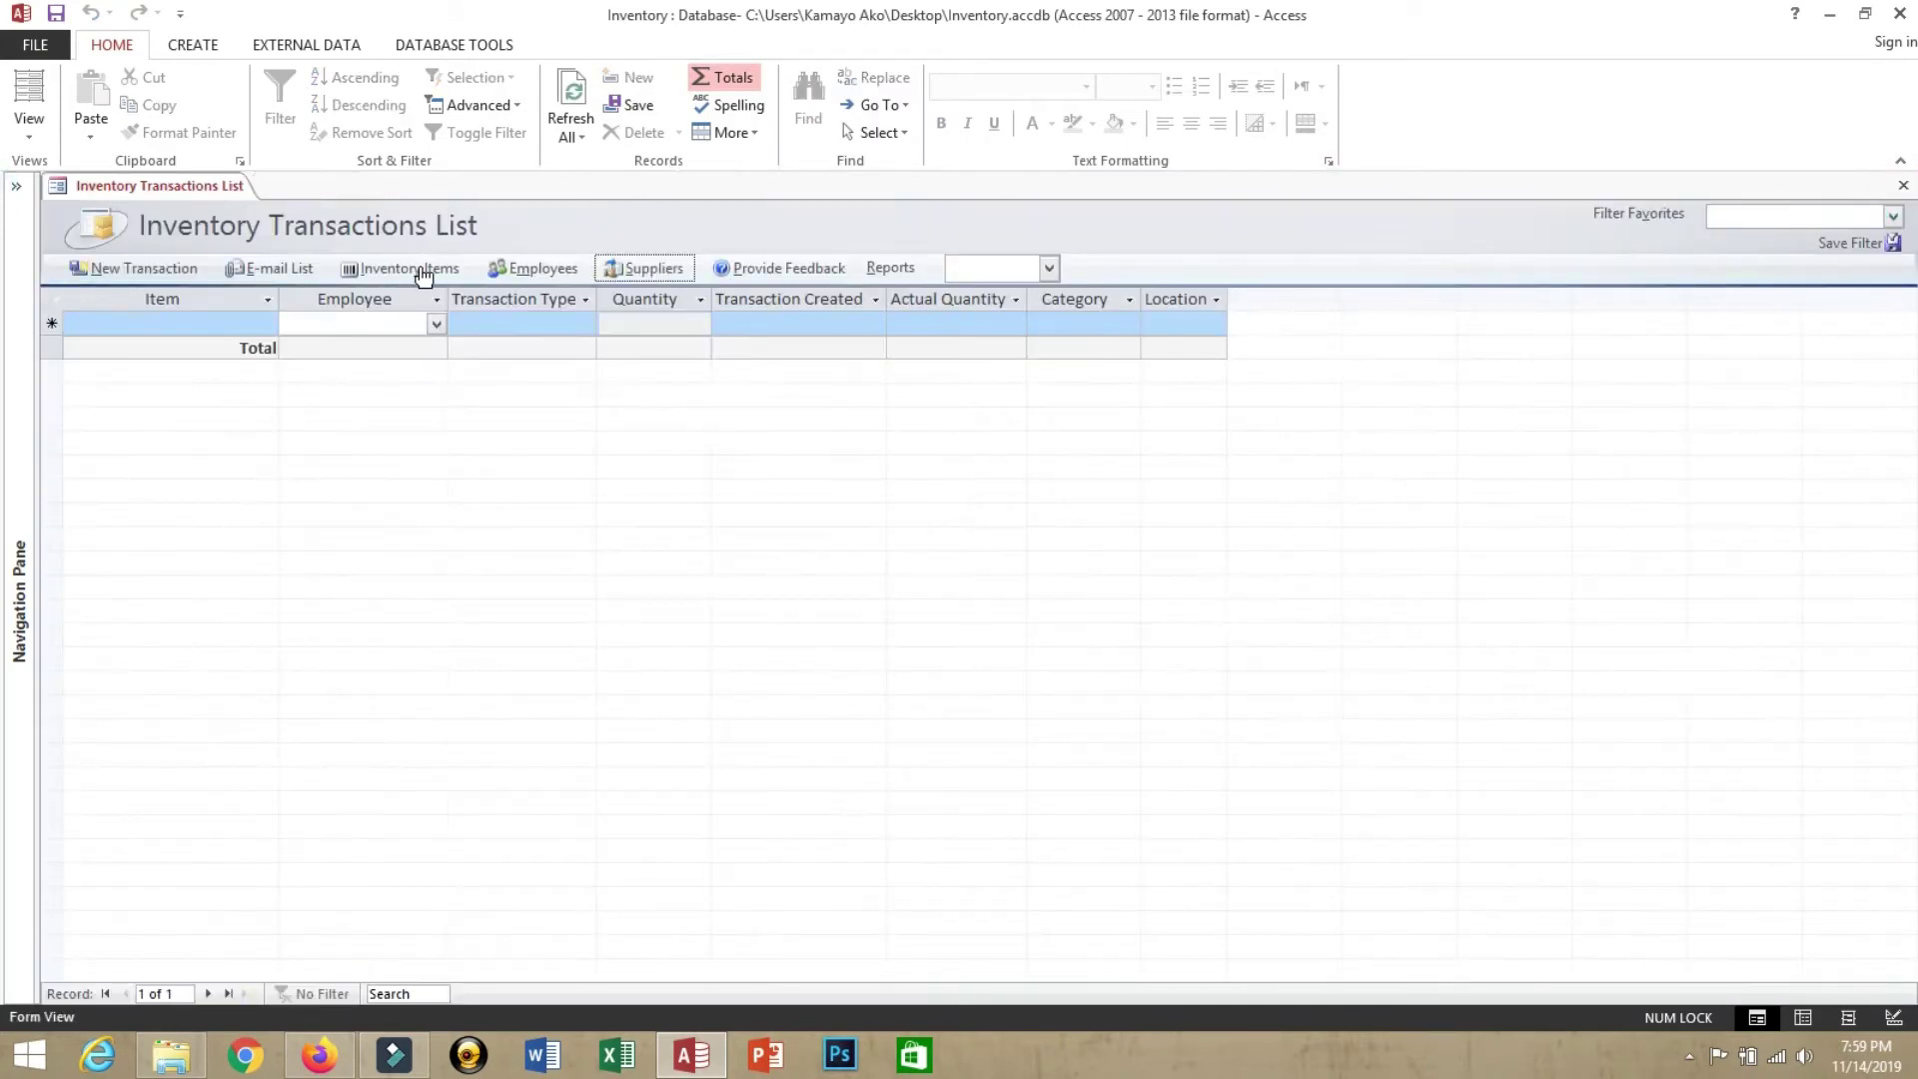
# Open a blank New Inventory Item form from the Inventory List
pyautogui.click(423, 270)
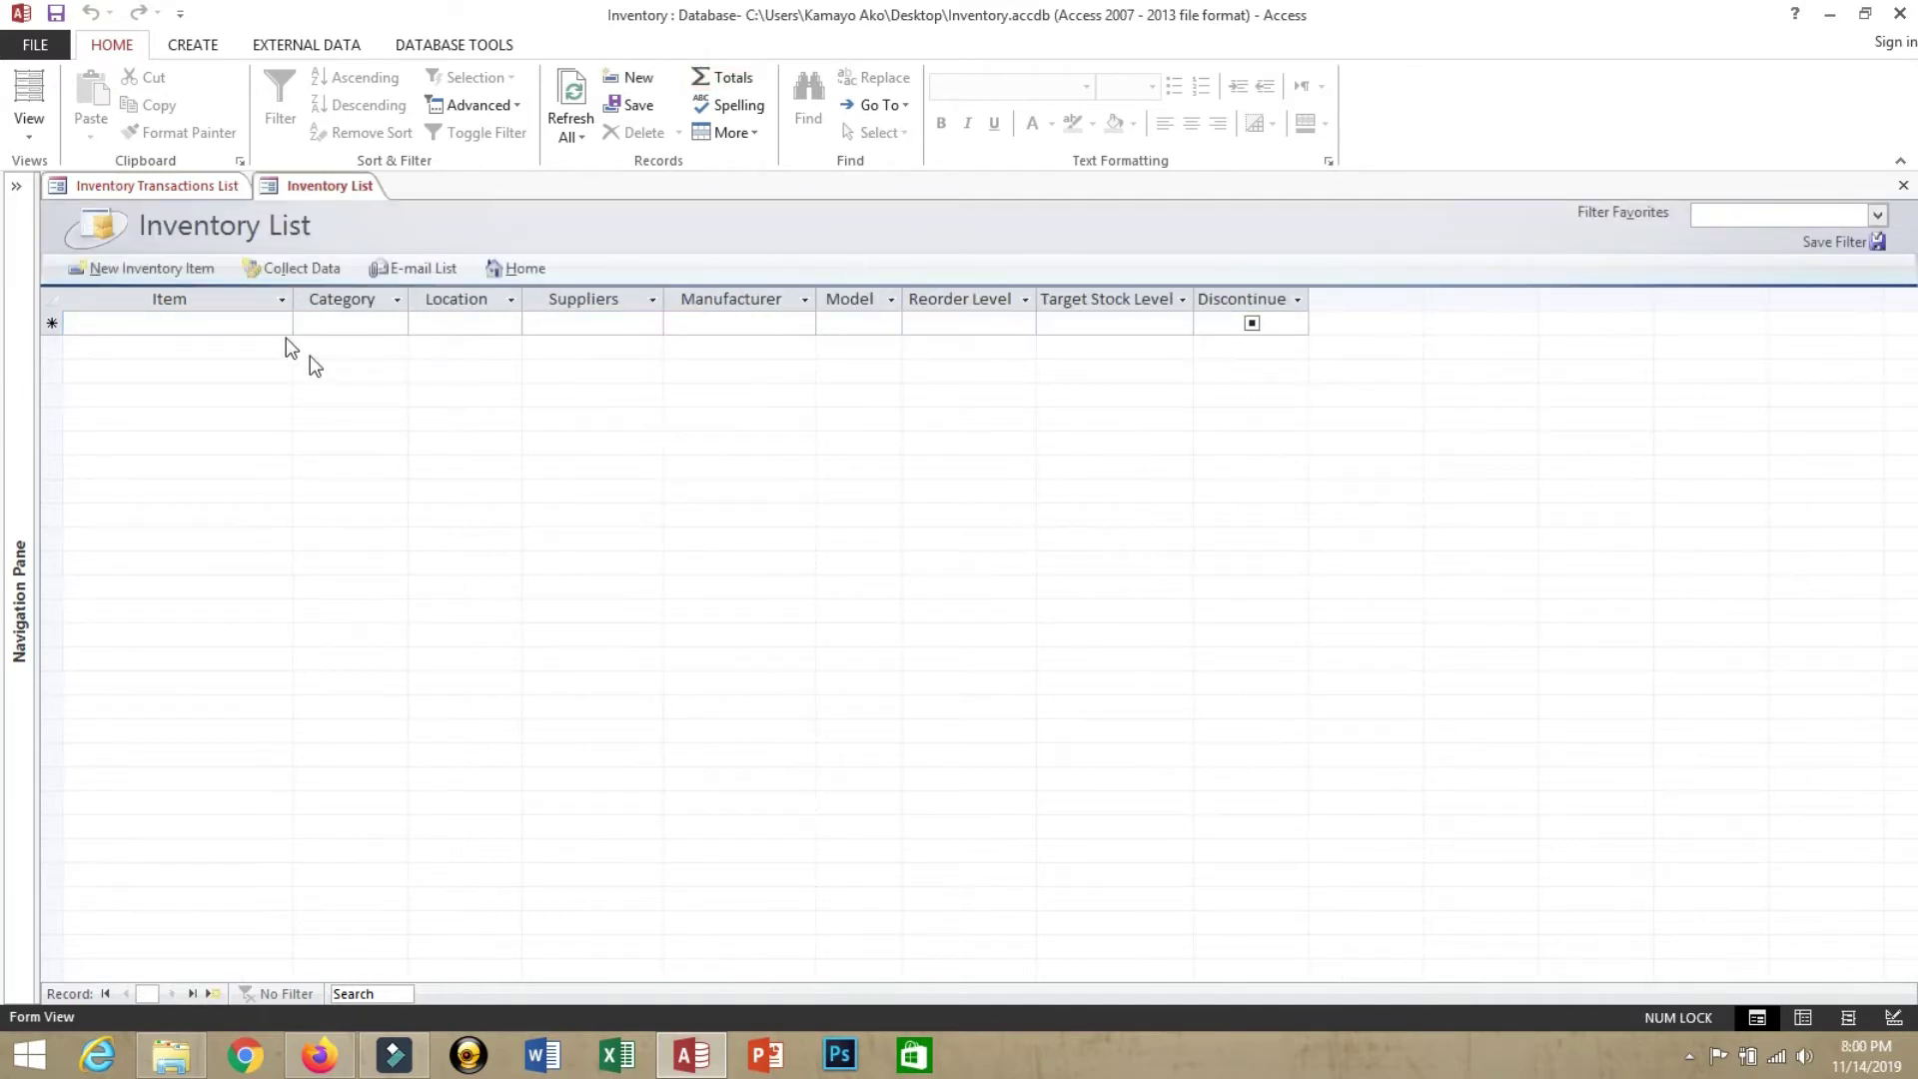
pyautogui.click(262, 328)
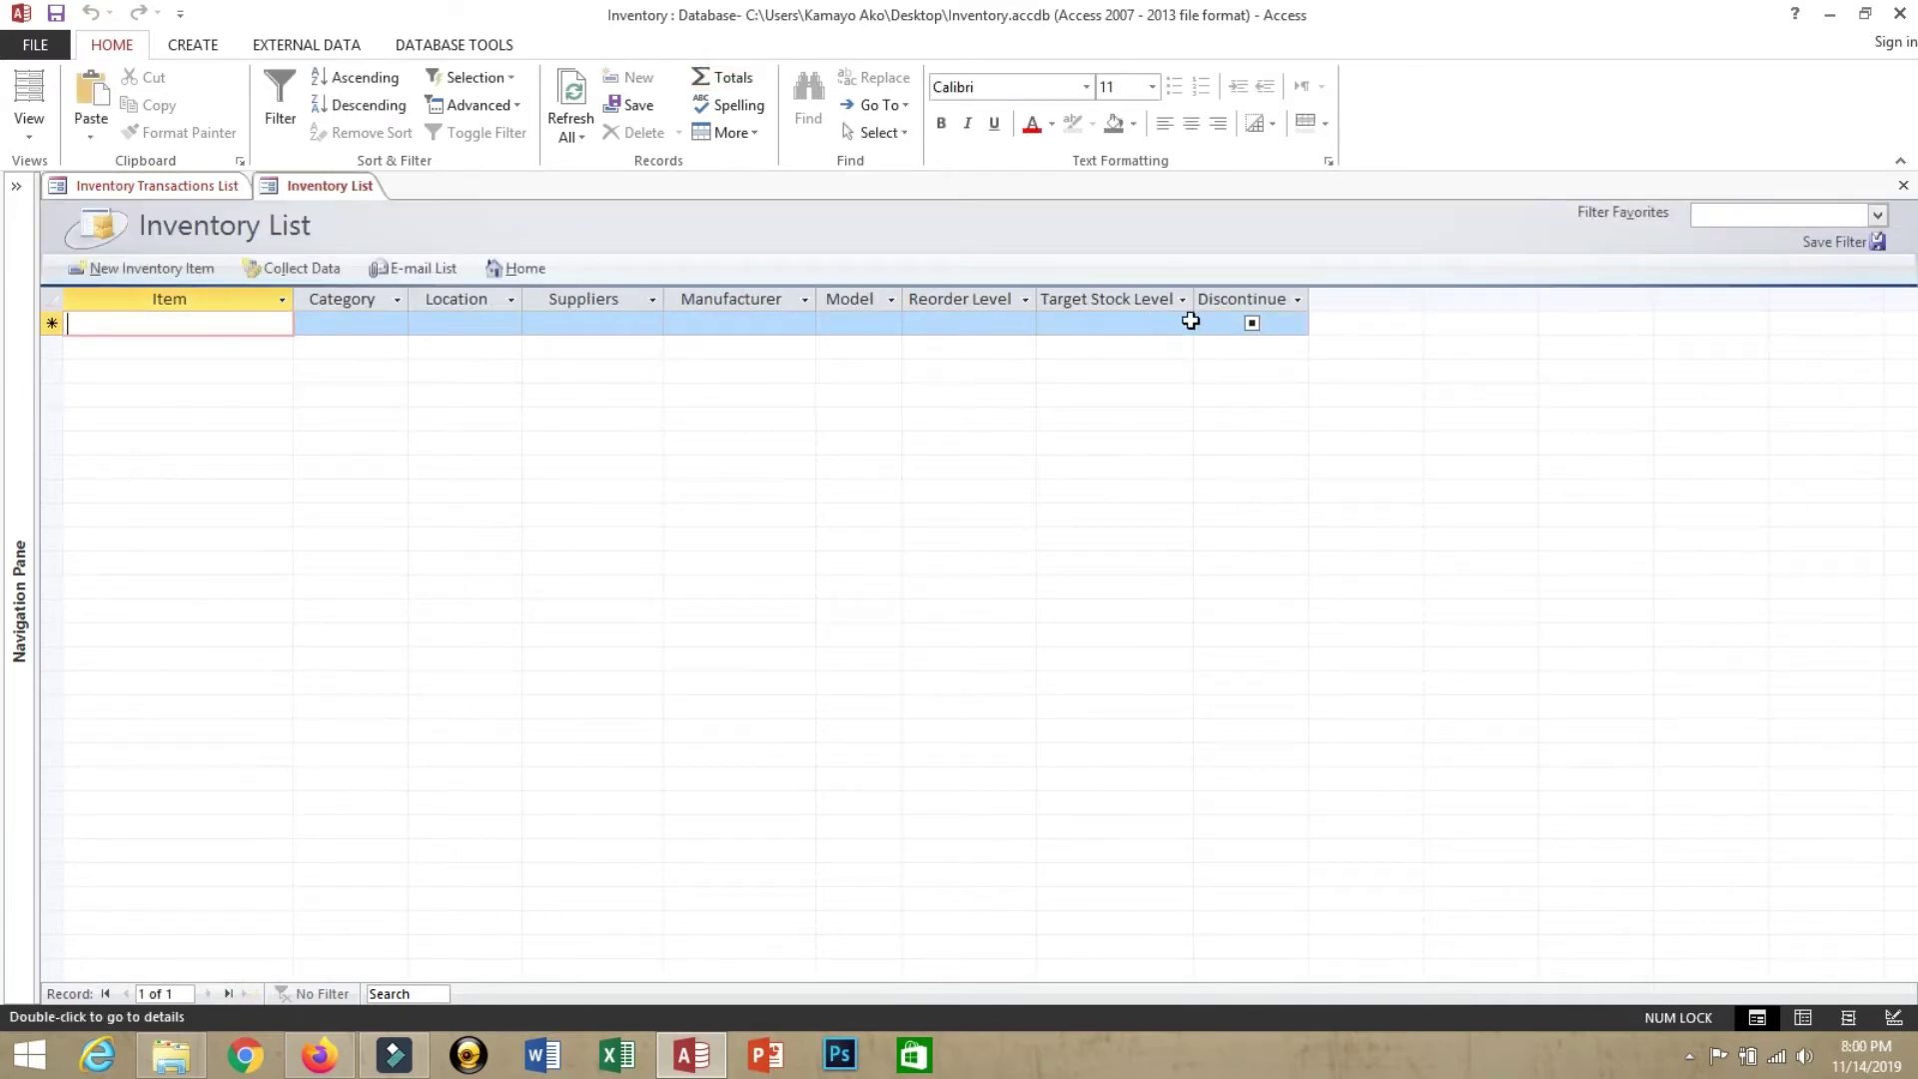
pyautogui.click(125, 265)
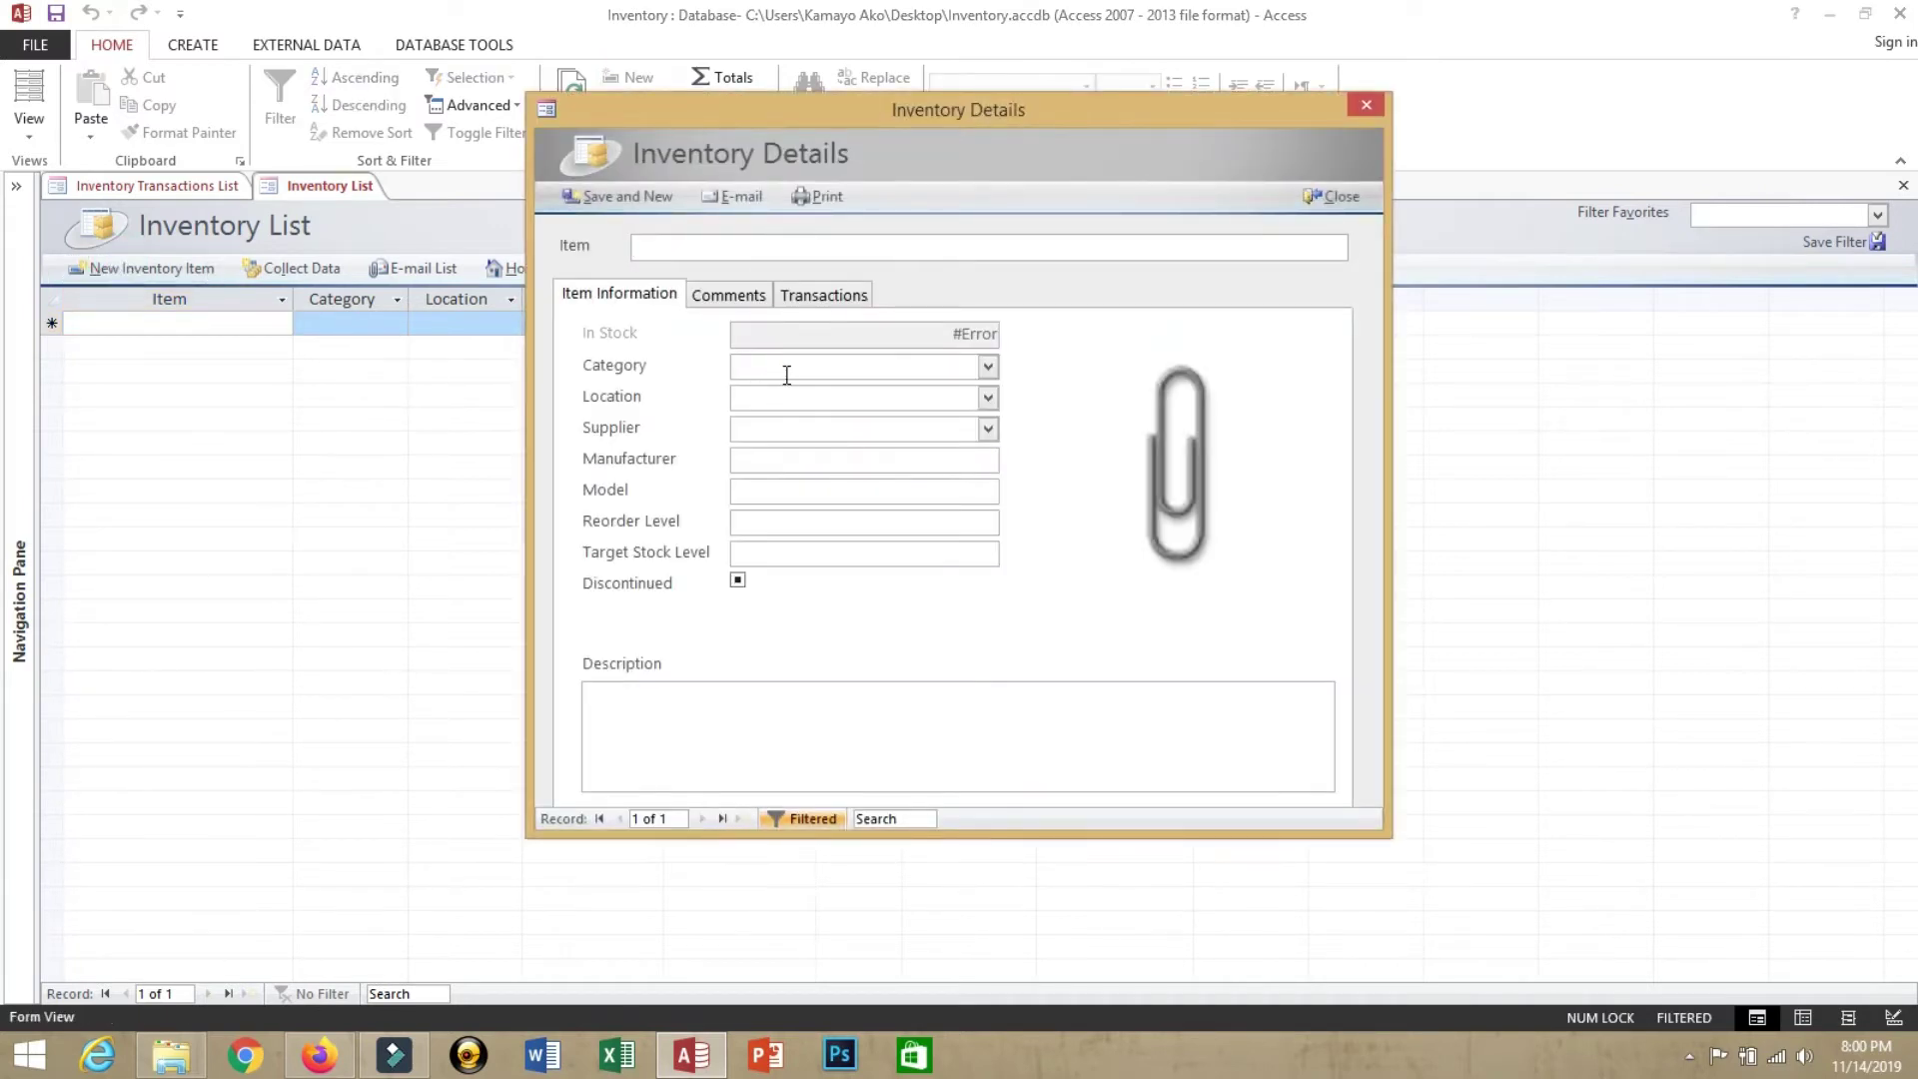
# Add 'Can Goods' to the category choices and set it as the item's category
pyautogui.click(790, 373)
pyautogui.write('Can Goods')
pyautogui.press('Tab')
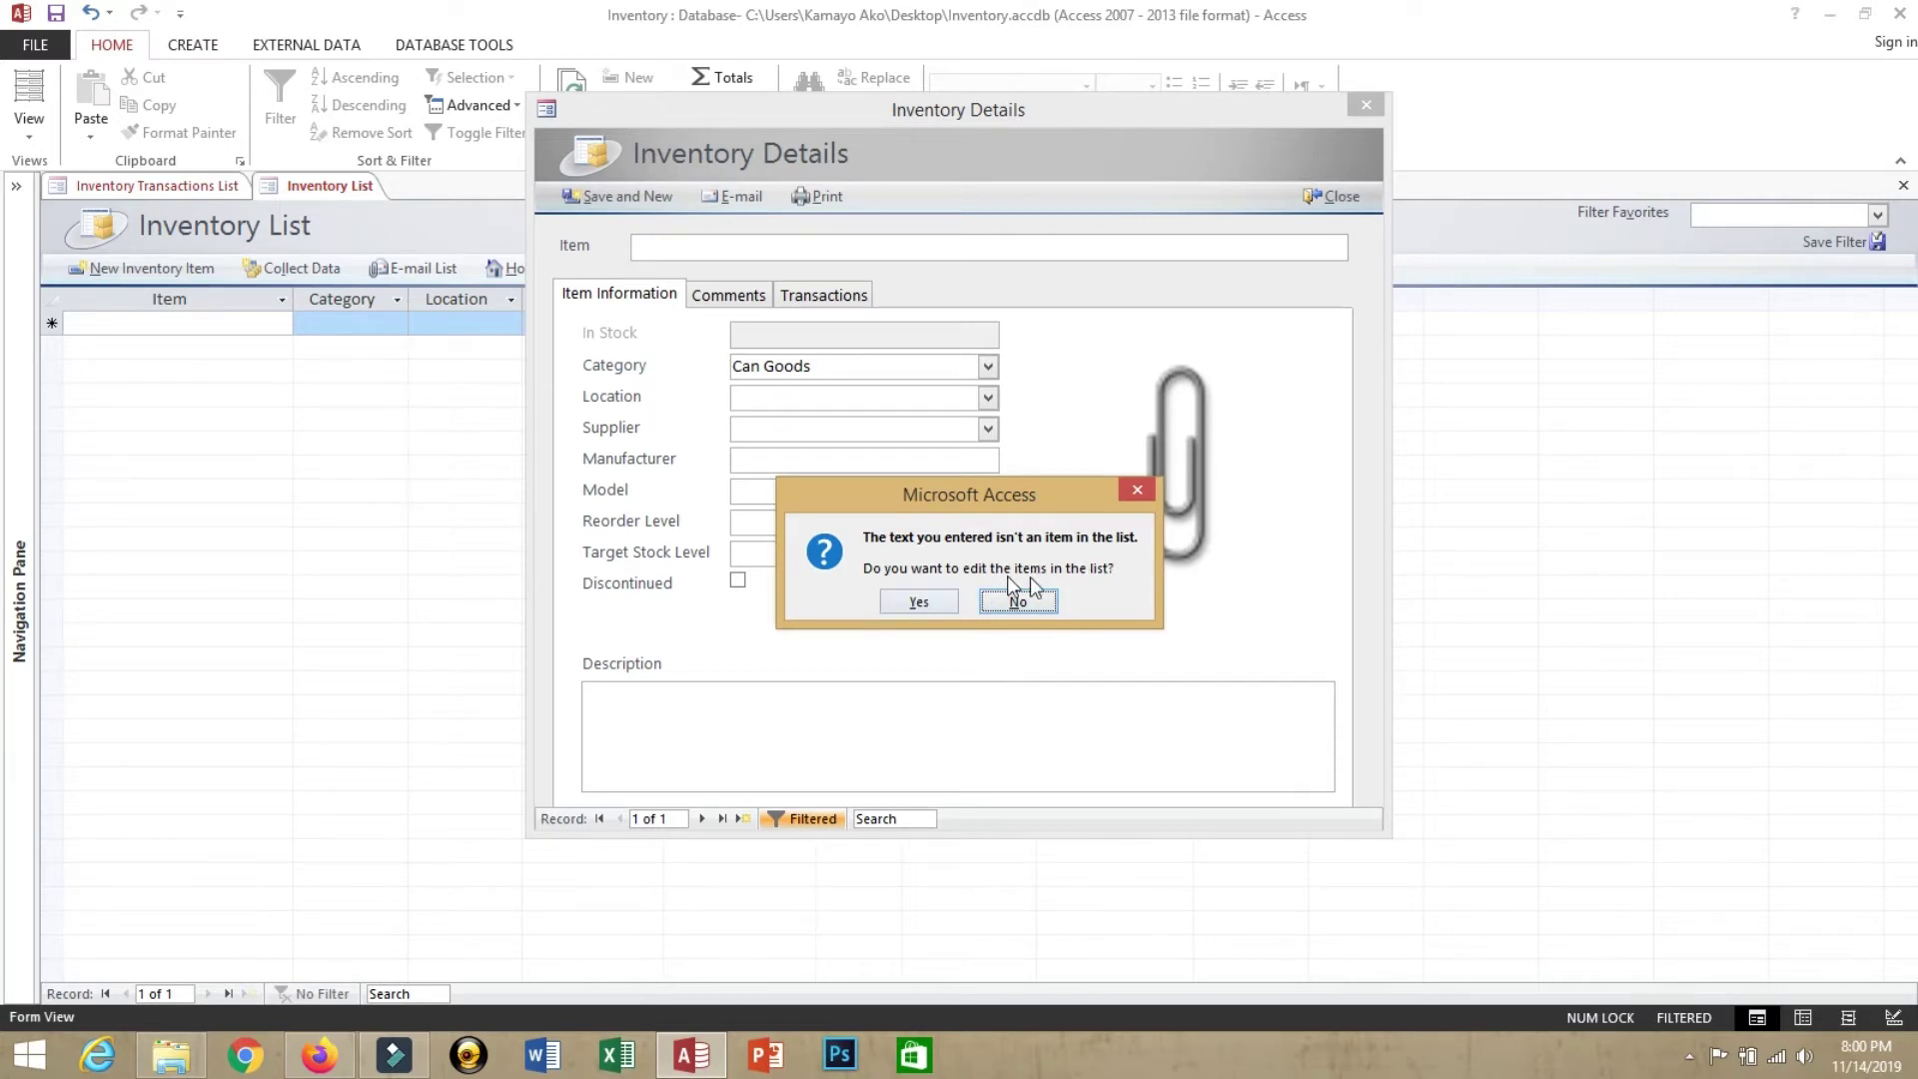
pyautogui.click(919, 601)
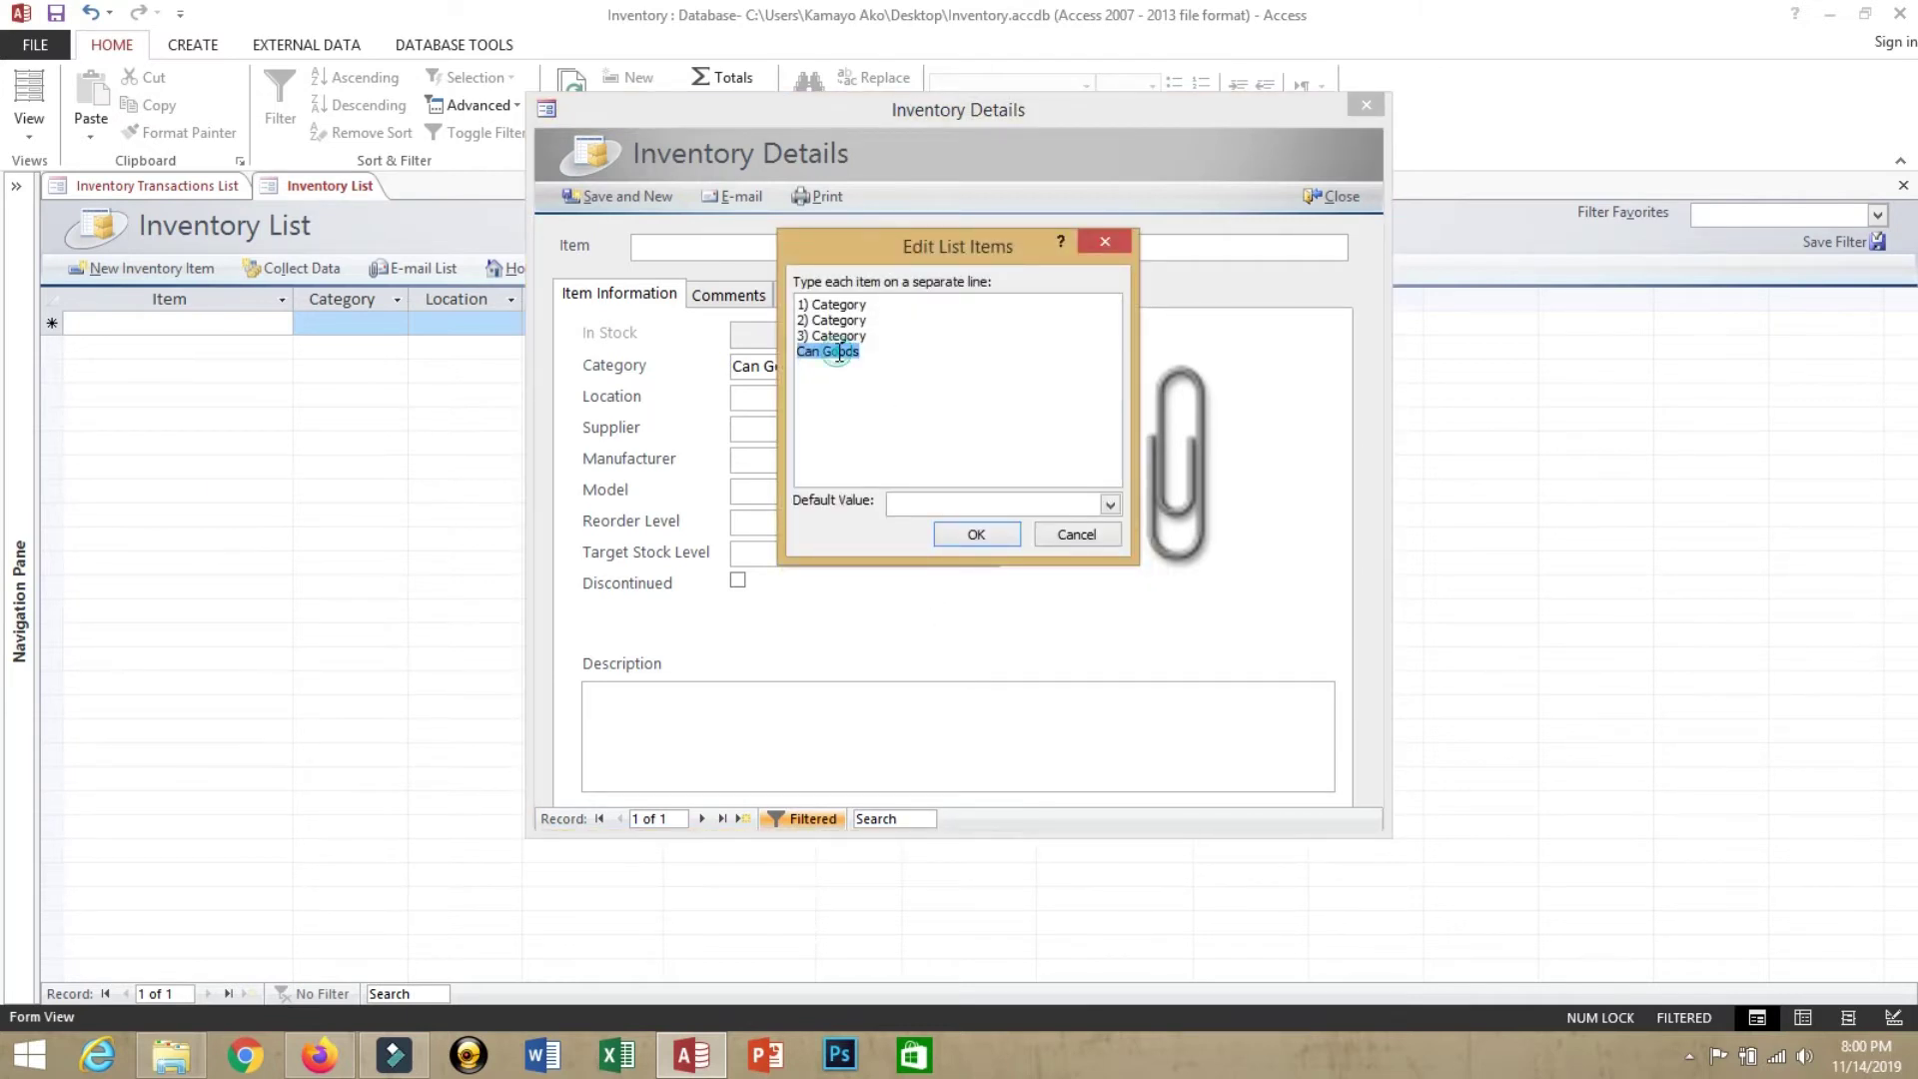
pyautogui.click(841, 345)
pyautogui.click(822, 348)
pyautogui.click(878, 356)
pyautogui.click(966, 532)
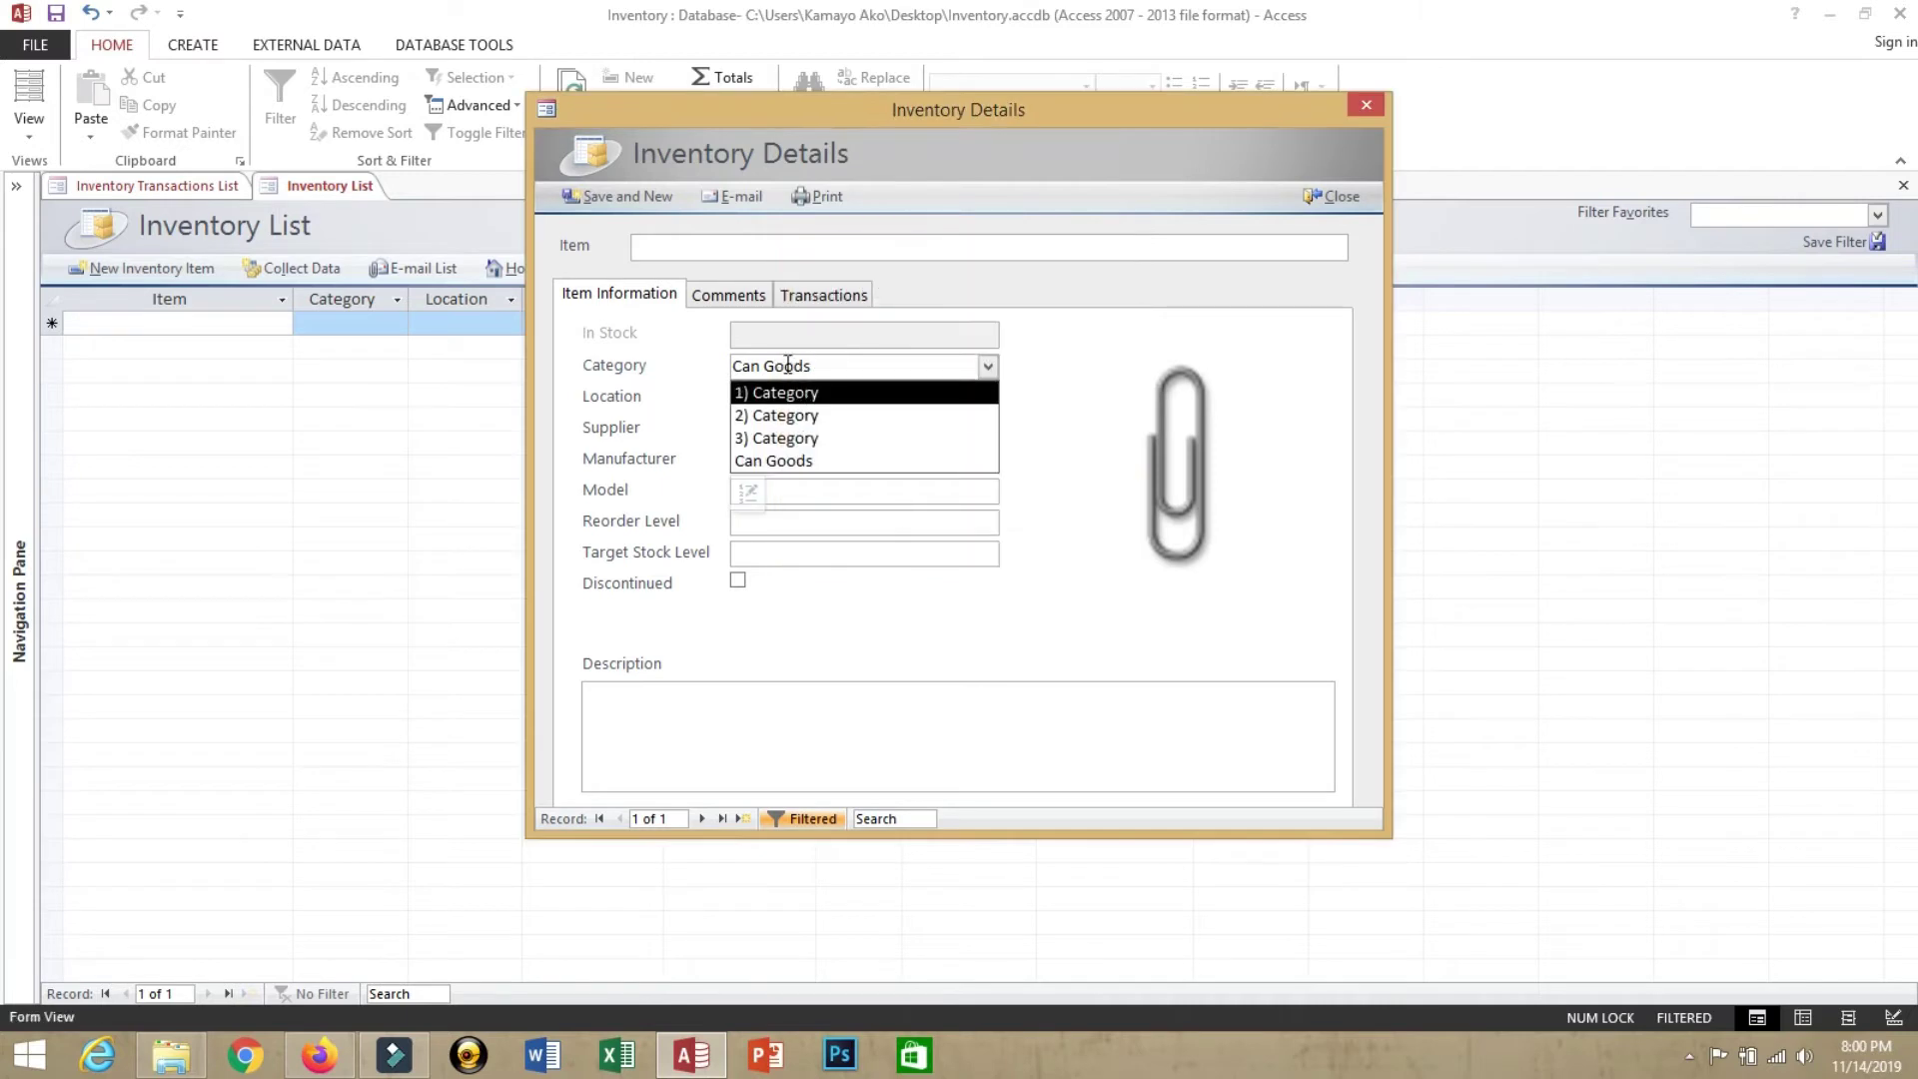
pyautogui.click(806, 462)
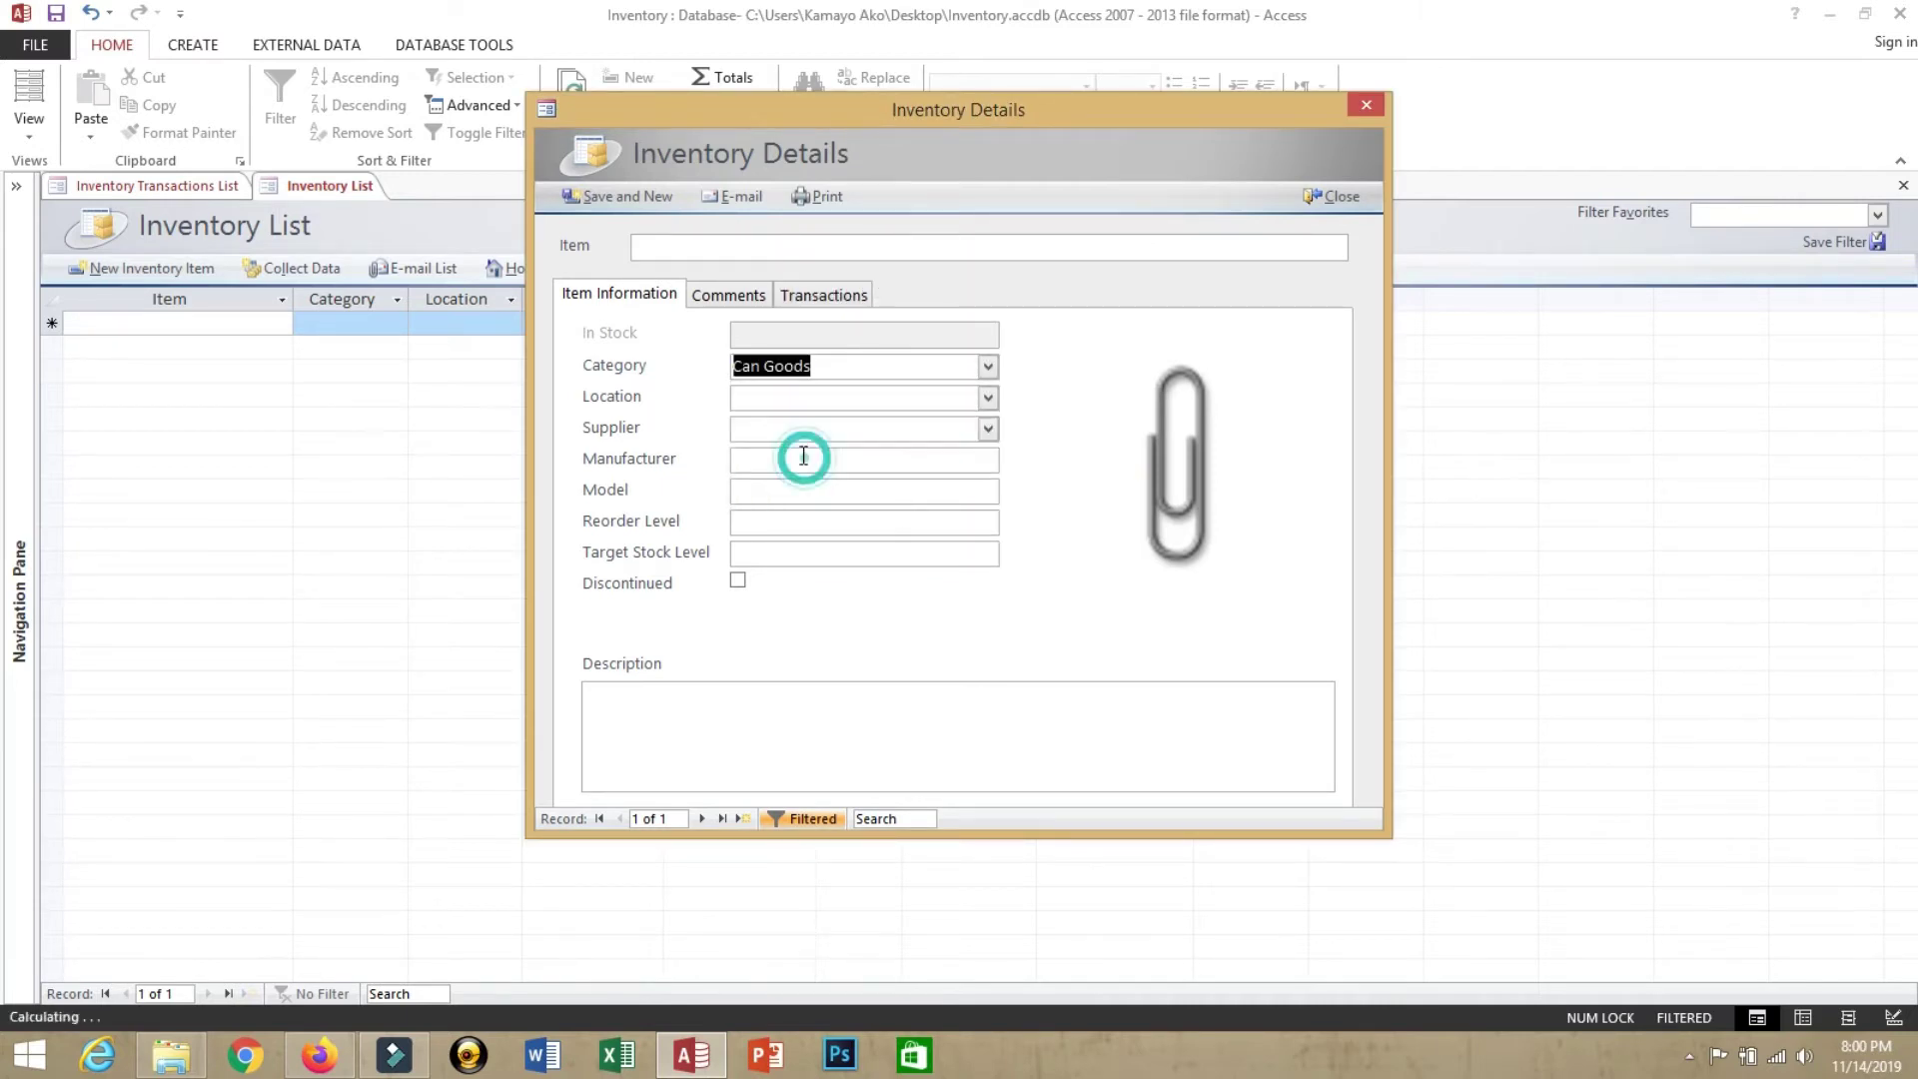
pyautogui.click(985, 397)
pyautogui.click(988, 398)
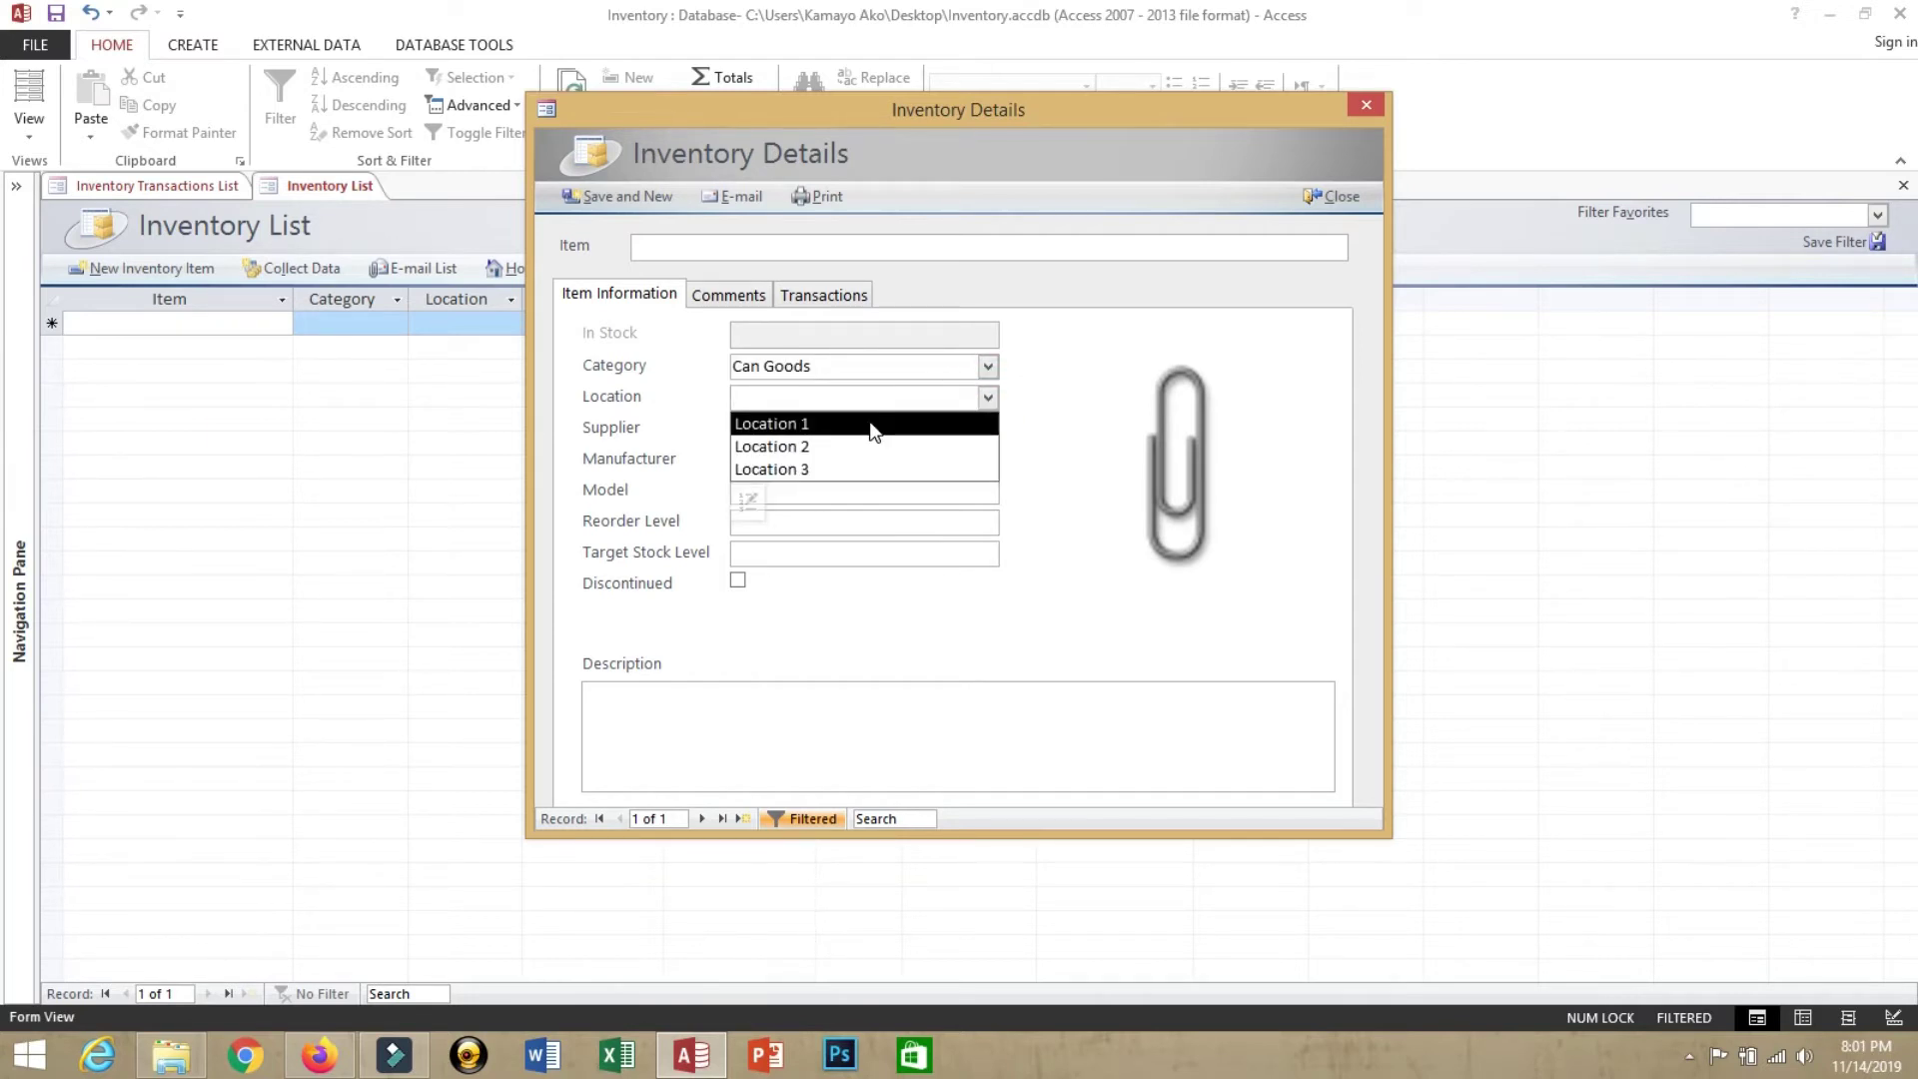
# Add 'Rack # 02' as a new location choice and select it for the item
pyautogui.click(856, 395)
pyautogui.write('Rack # 02')
pyautogui.press('Return')
pyautogui.moveTo(890, 487); pyautogui.dragTo(825, 511)
pyautogui.click(852, 619)
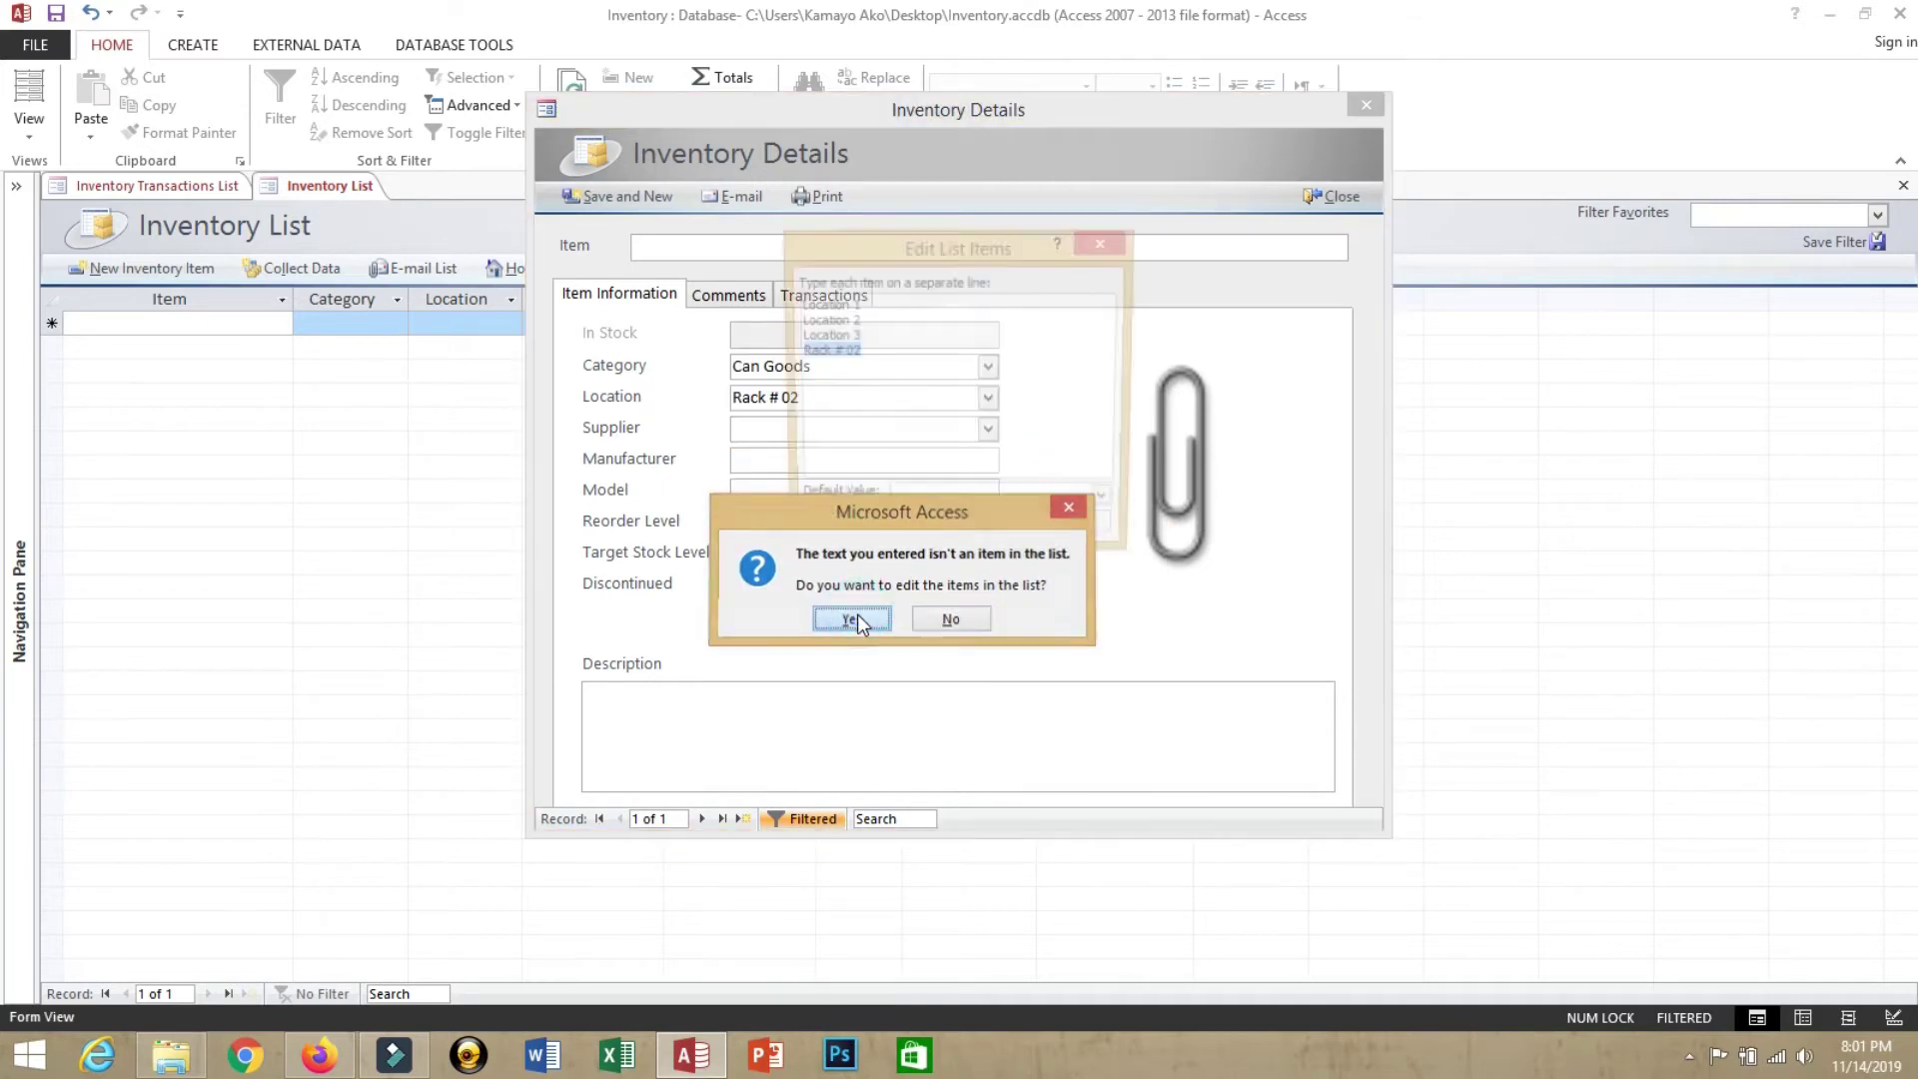
pyautogui.click(976, 535)
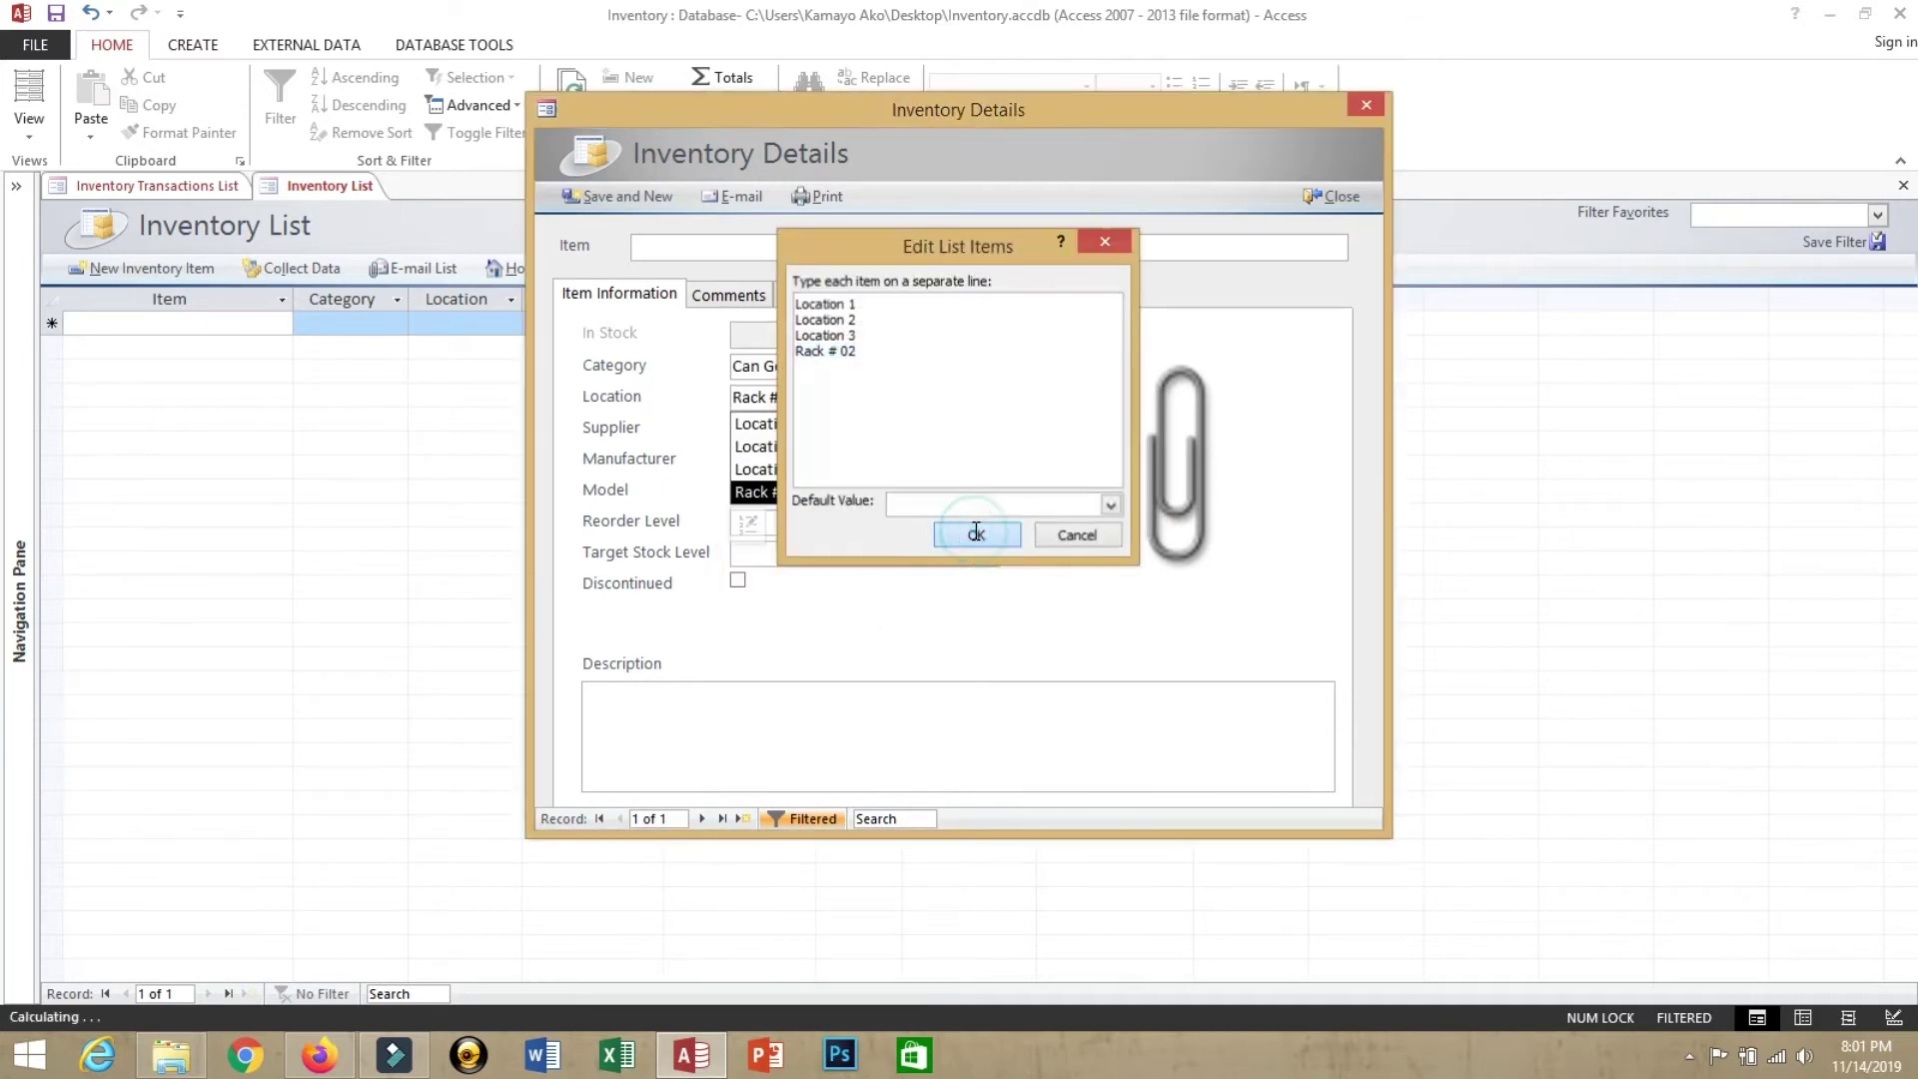
pyautogui.click(778, 496)
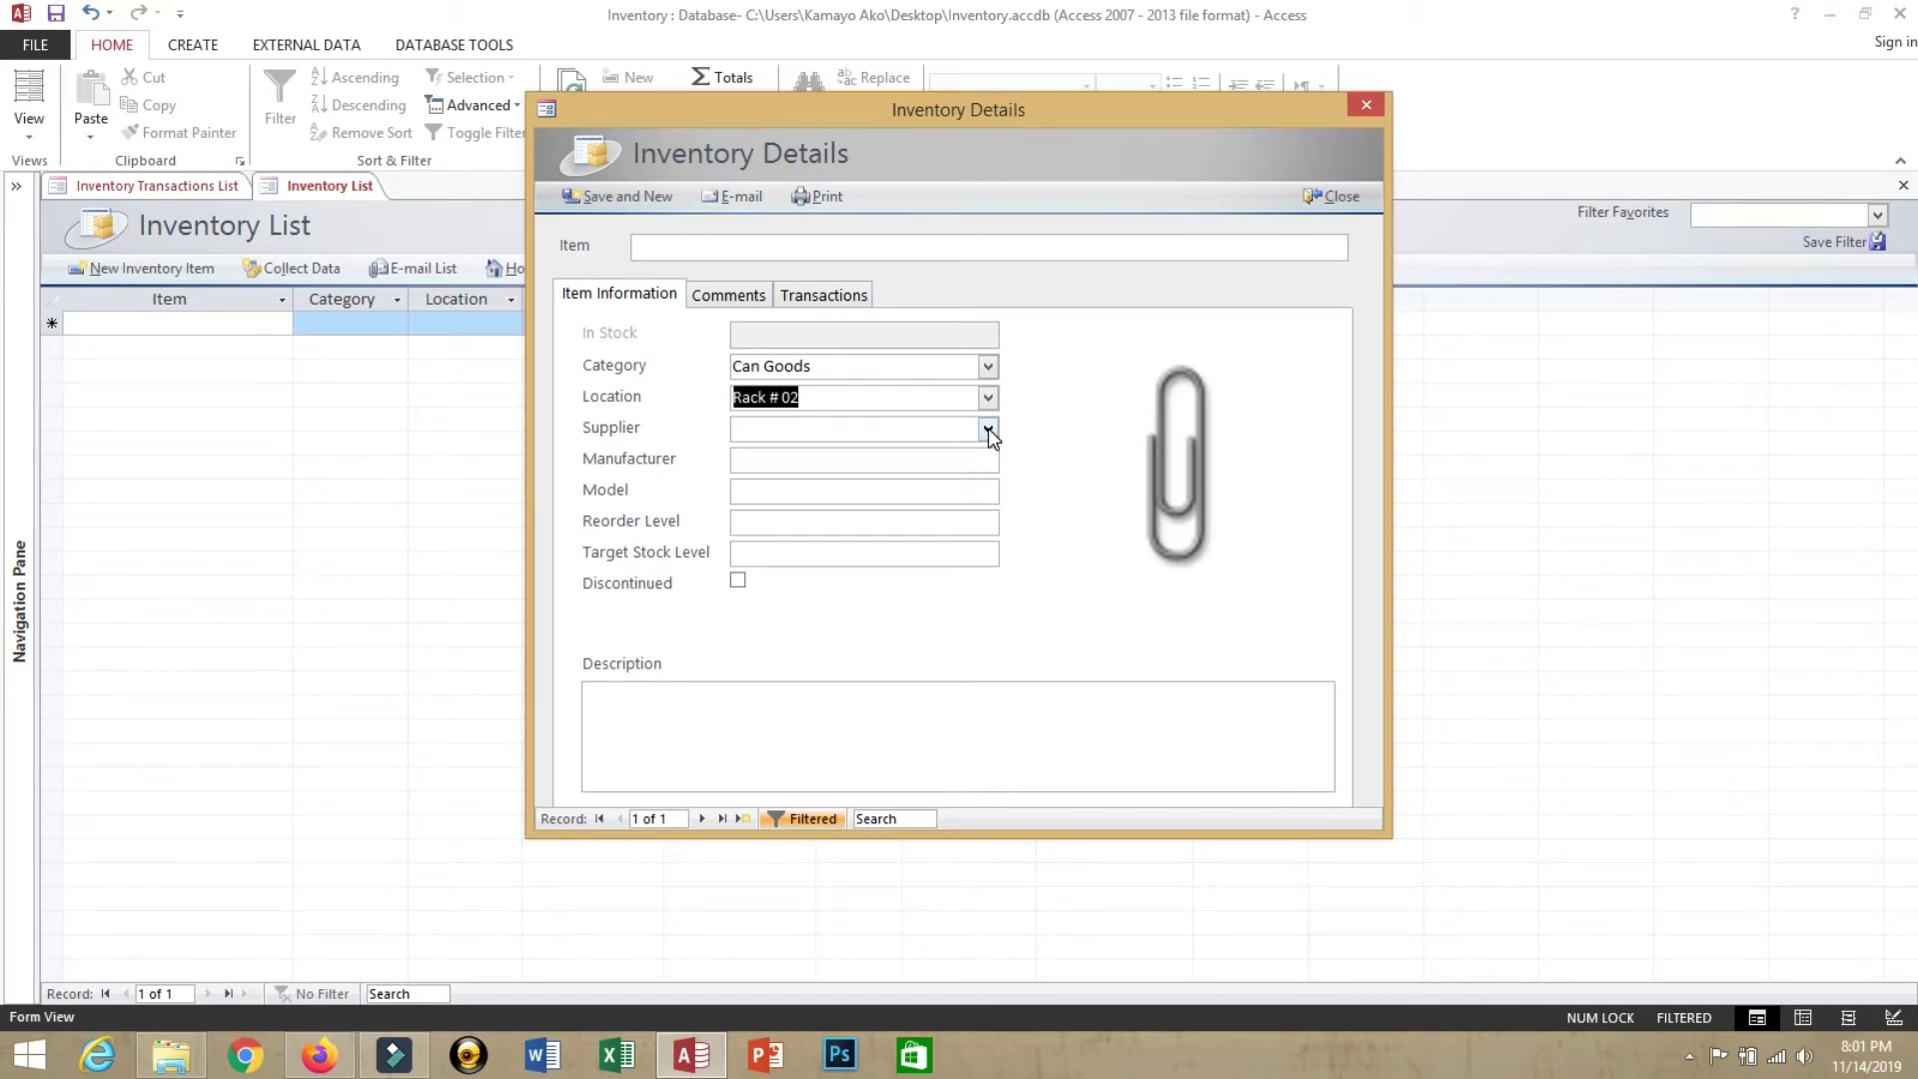
# Choose the existing supplier and enter manufacturer 'sample' and model 'saole'
pyautogui.click(987, 429)
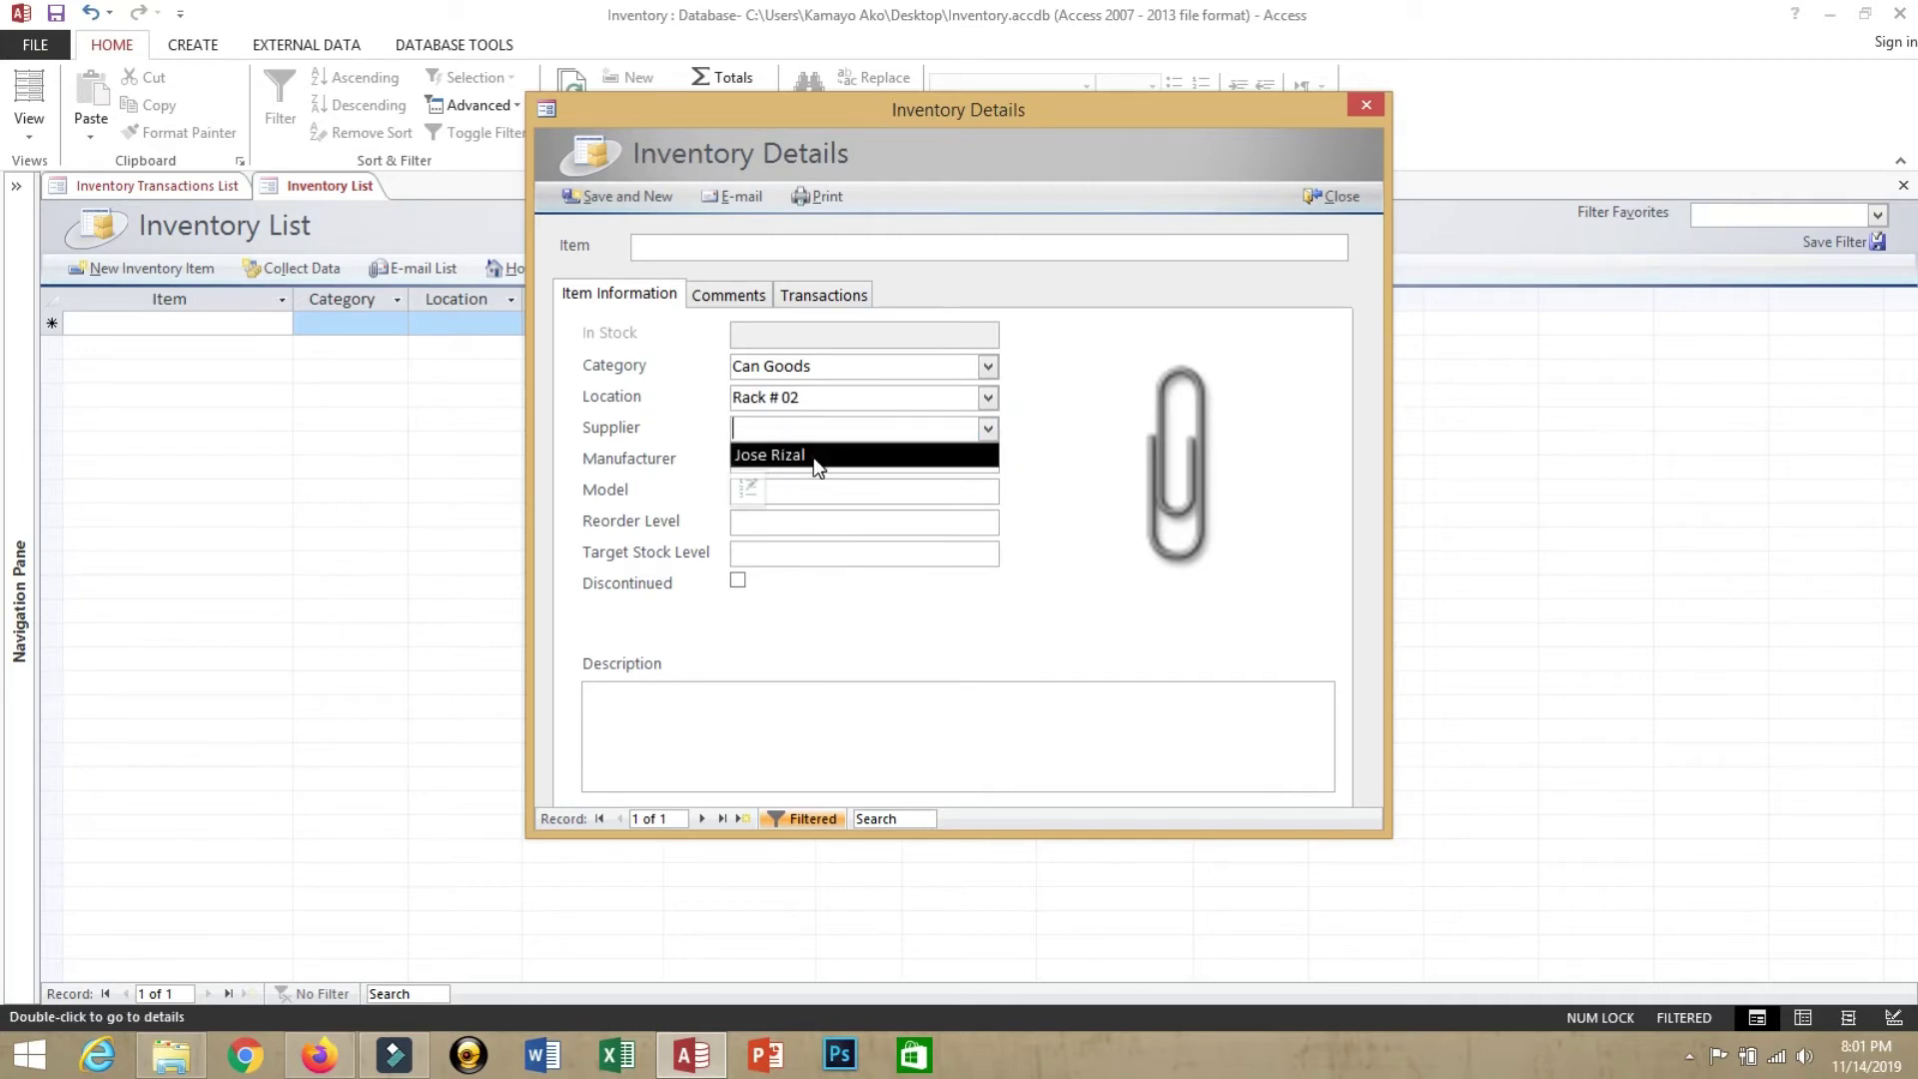
pyautogui.click(815, 459)
pyautogui.click(765, 461)
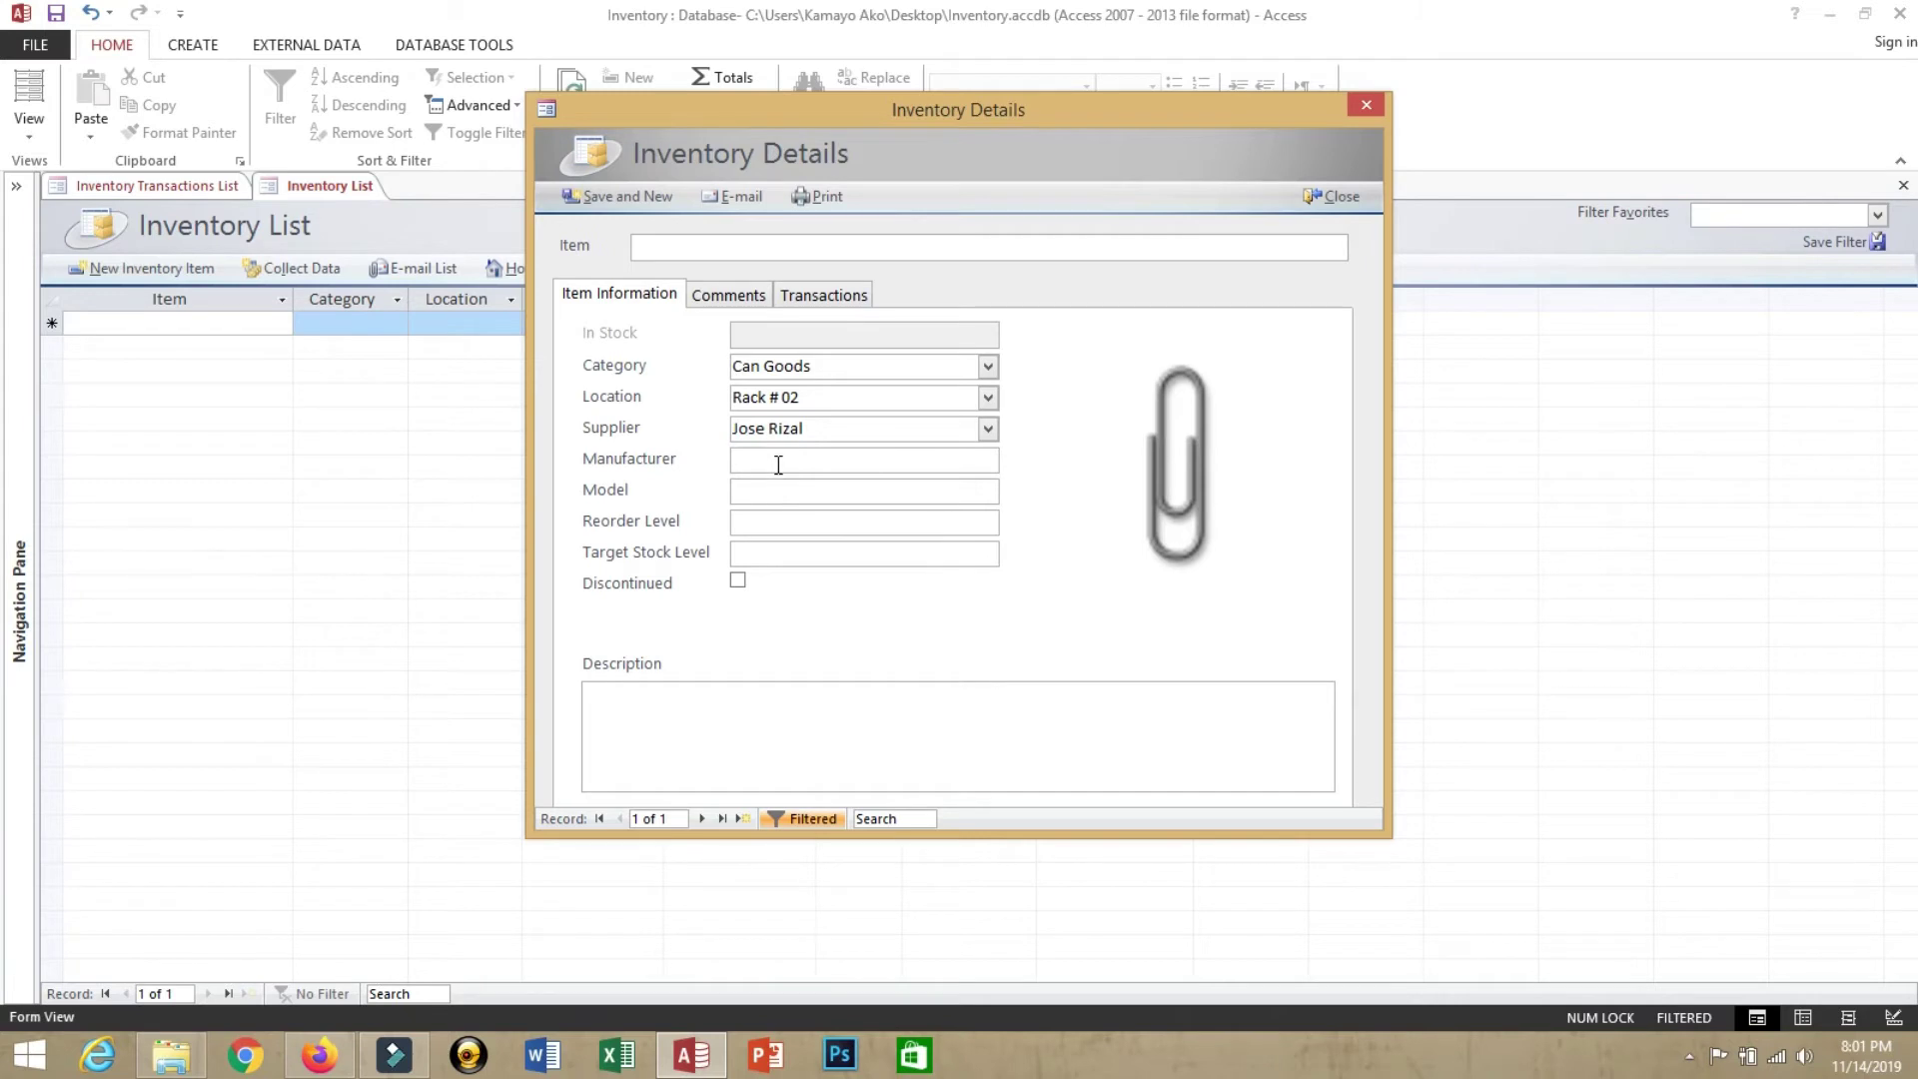
pyautogui.click(777, 461)
pyautogui.write('sample')
pyautogui.press('Tab')
pyautogui.write('saole')
pyautogui.press('Tab')
# Set reorder level 50, target stock 75 and description 'Export Can Goods', then save and close
pyautogui.write('50')
pyautogui.click(792, 560)
pyautogui.write('75')
pyautogui.press('Tab')
pyautogui.click(787, 747)
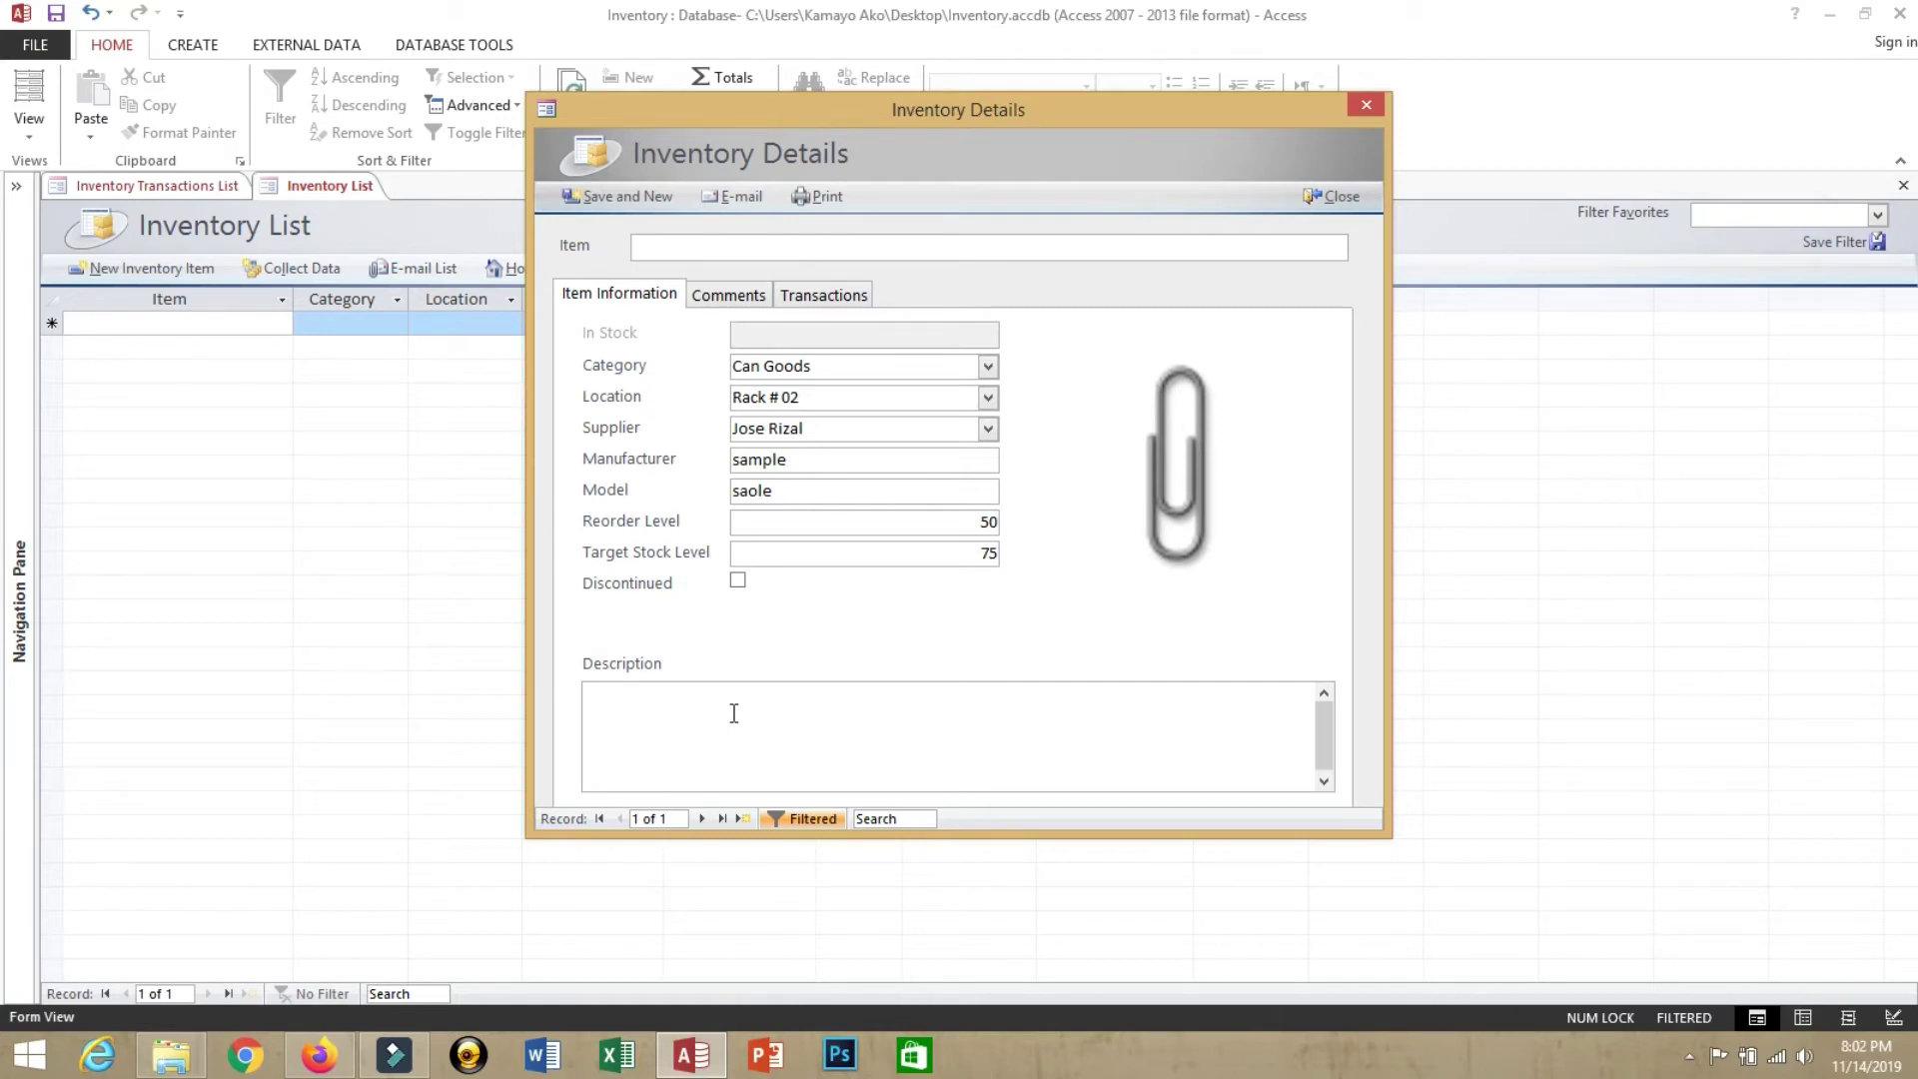
pyautogui.write('Export Can Goods')
pyautogui.click(632, 199)
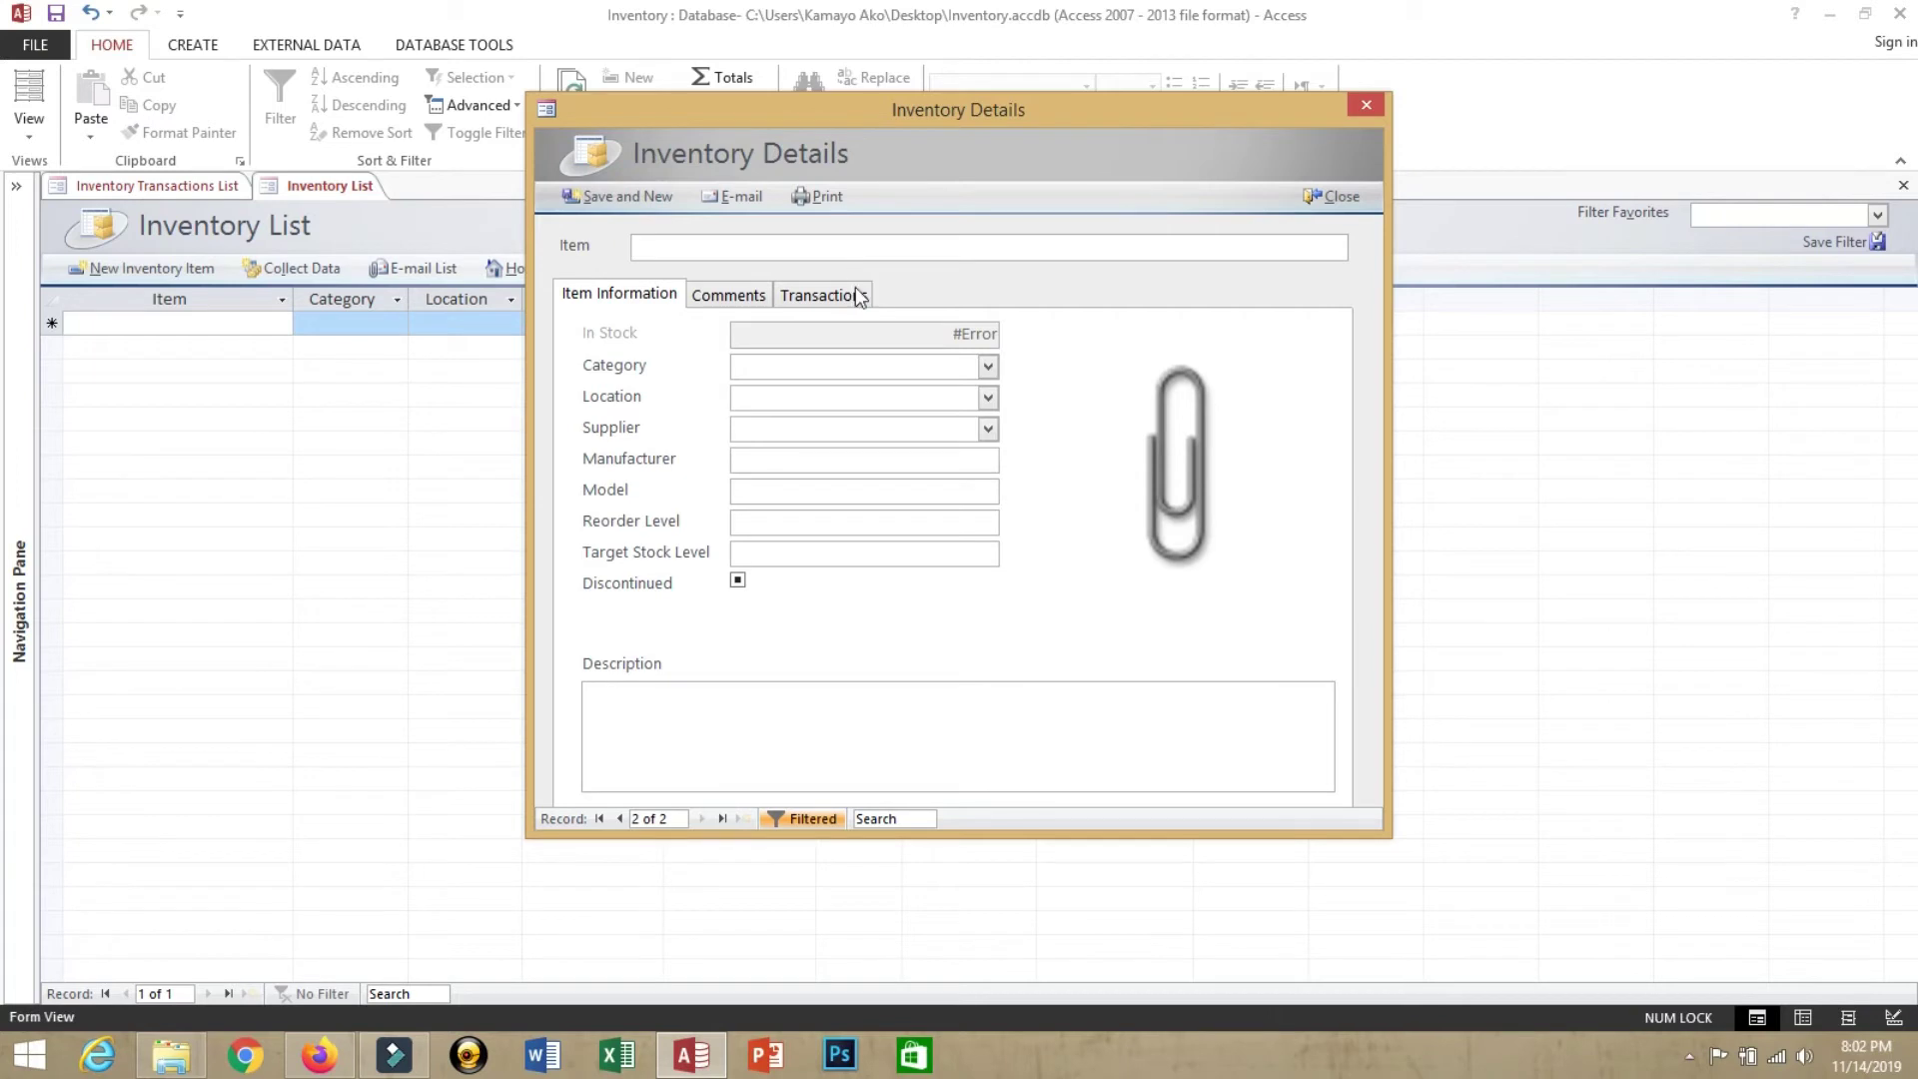
pyautogui.click(1339, 195)
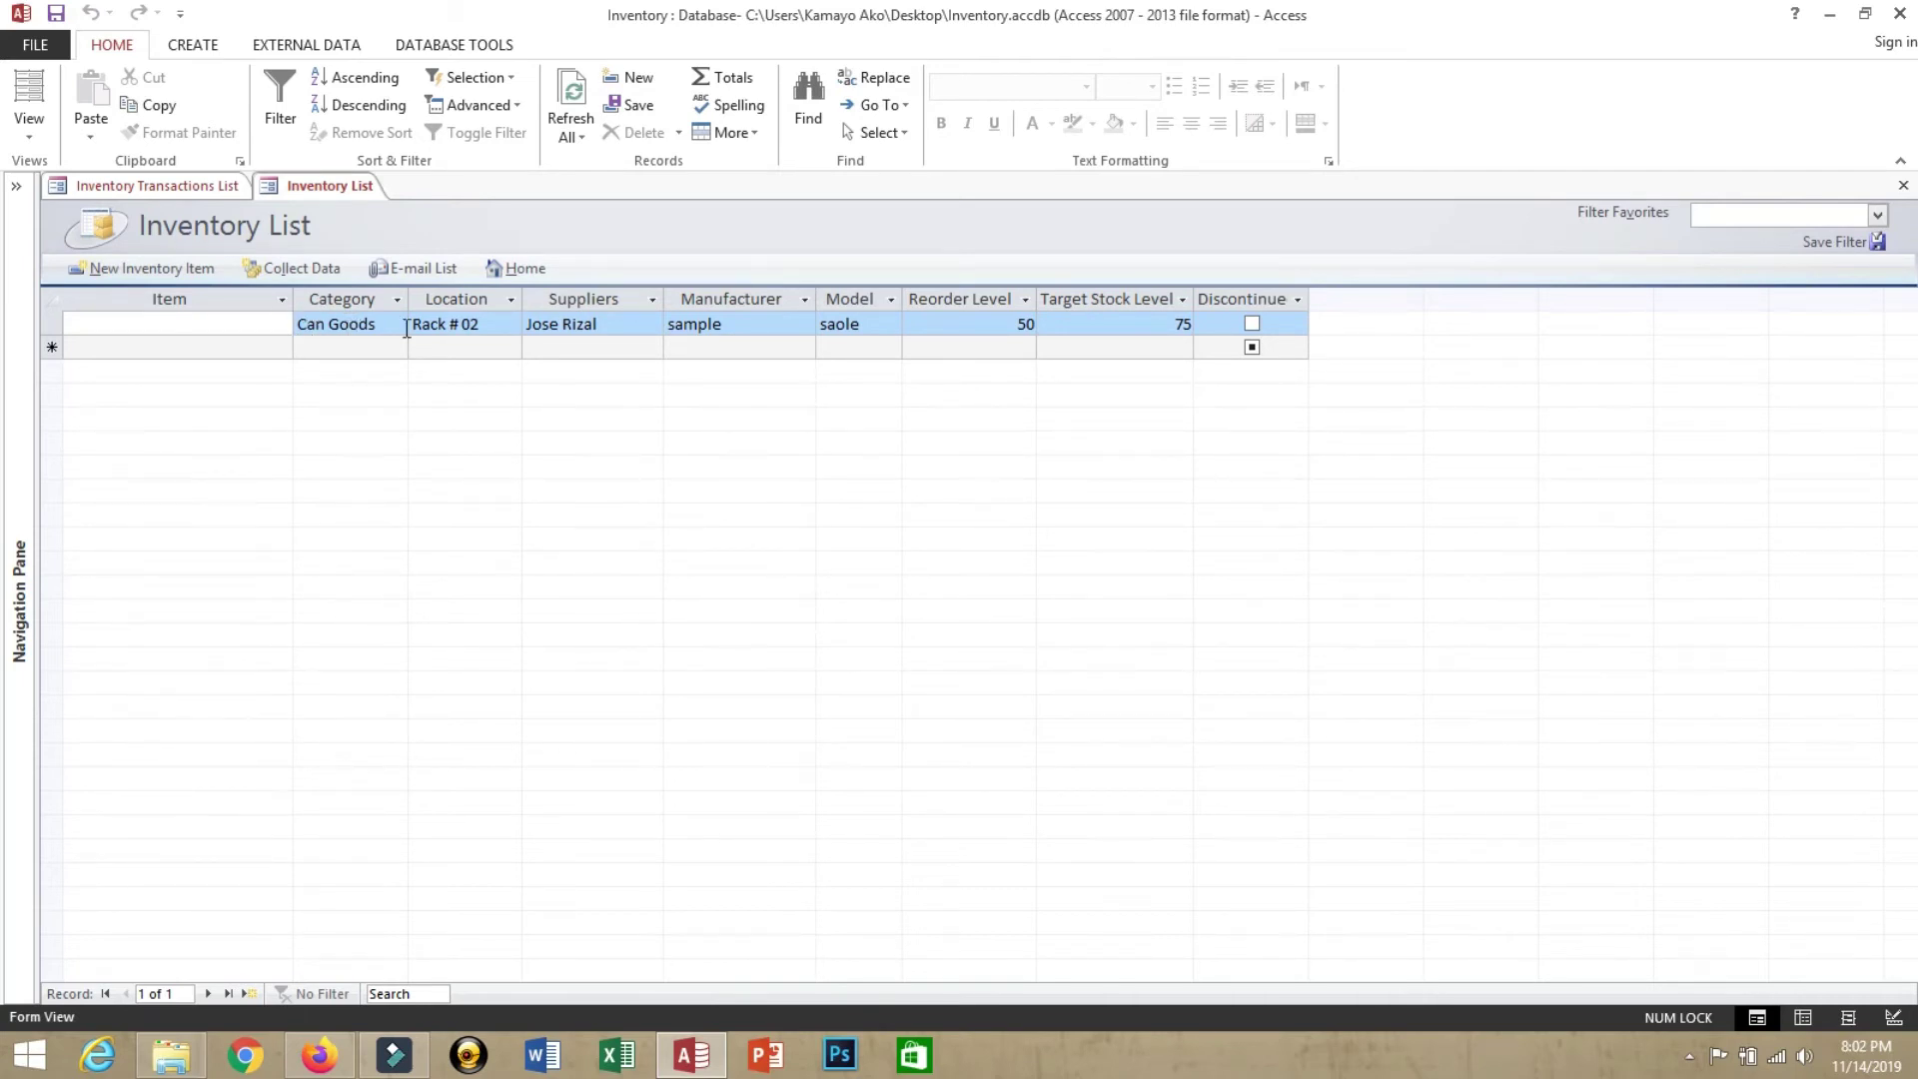
# Enter 'Tuna Flakes 100grm' as the item name, then close the Inventory List
pyautogui.click(179, 323)
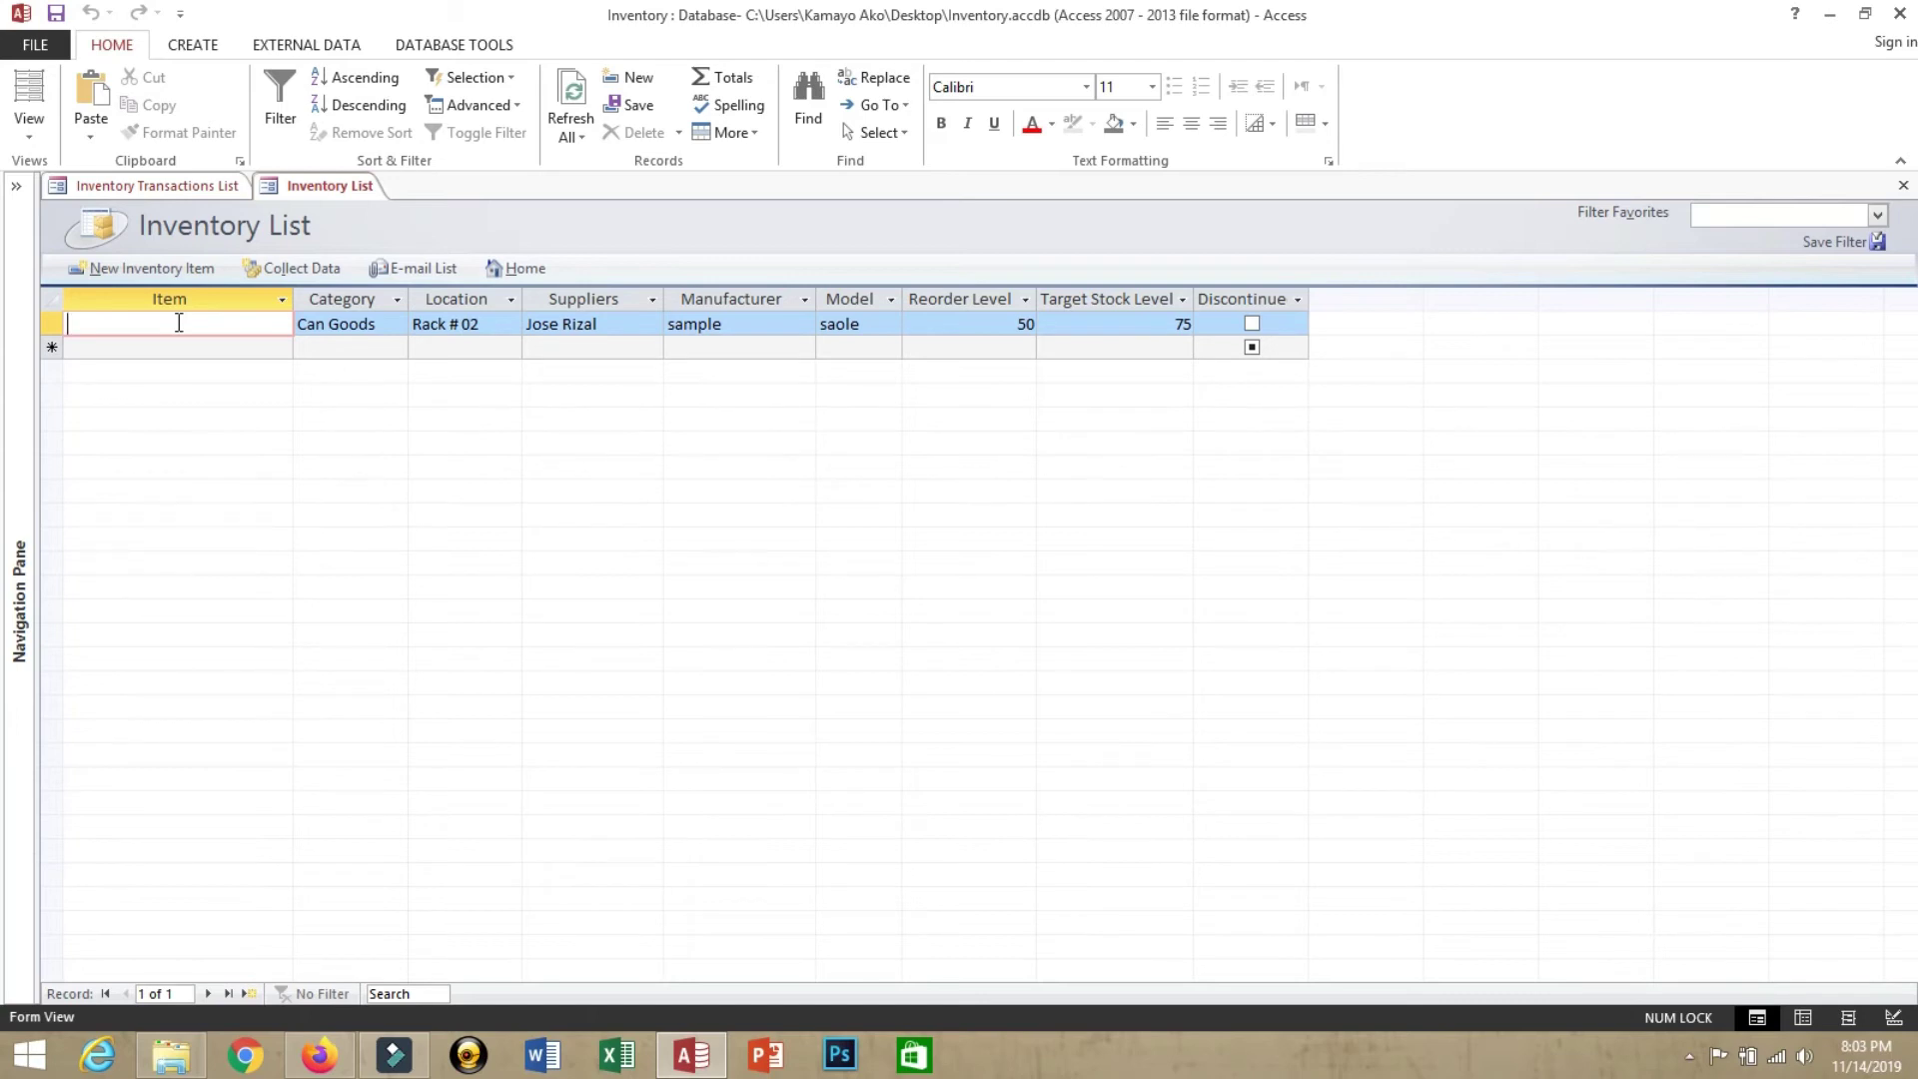
pyautogui.write('Tuna Flakes 100grm')
pyautogui.press('Tab')
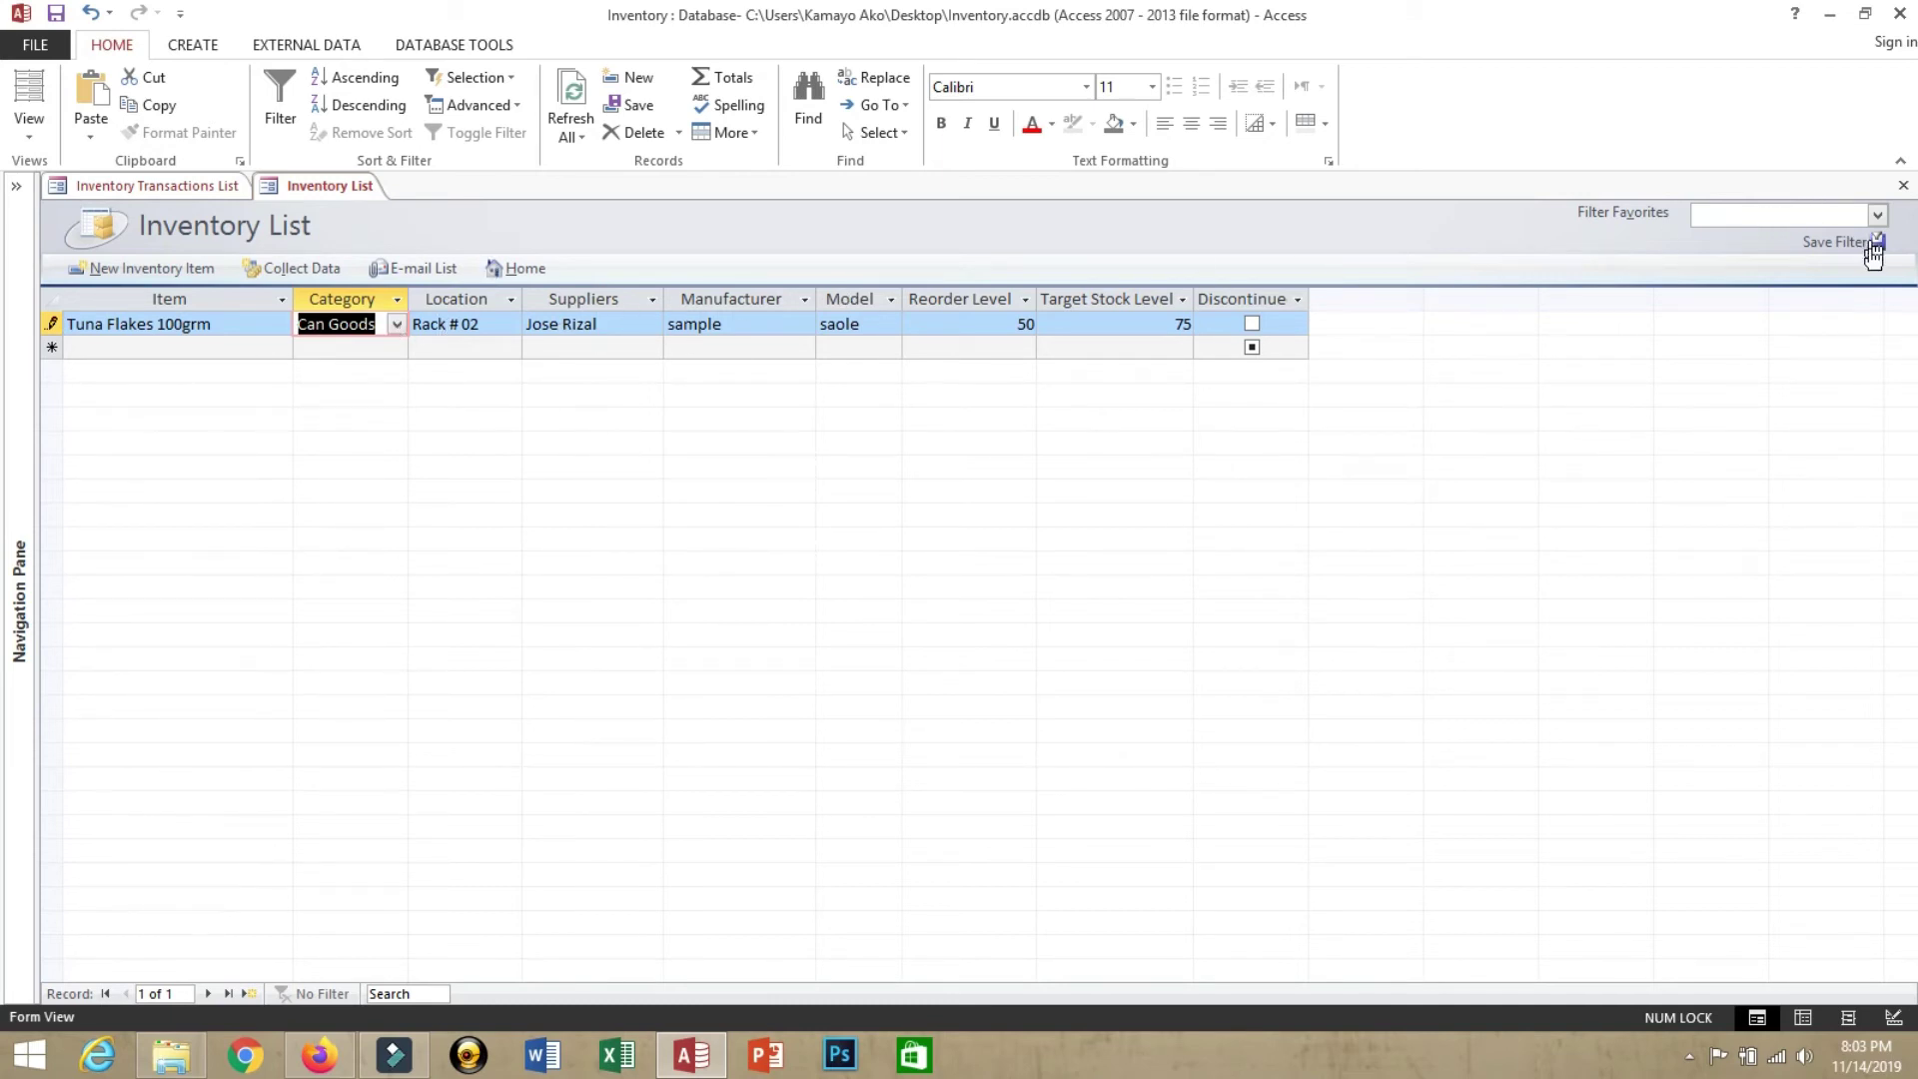
pyautogui.click(1903, 186)
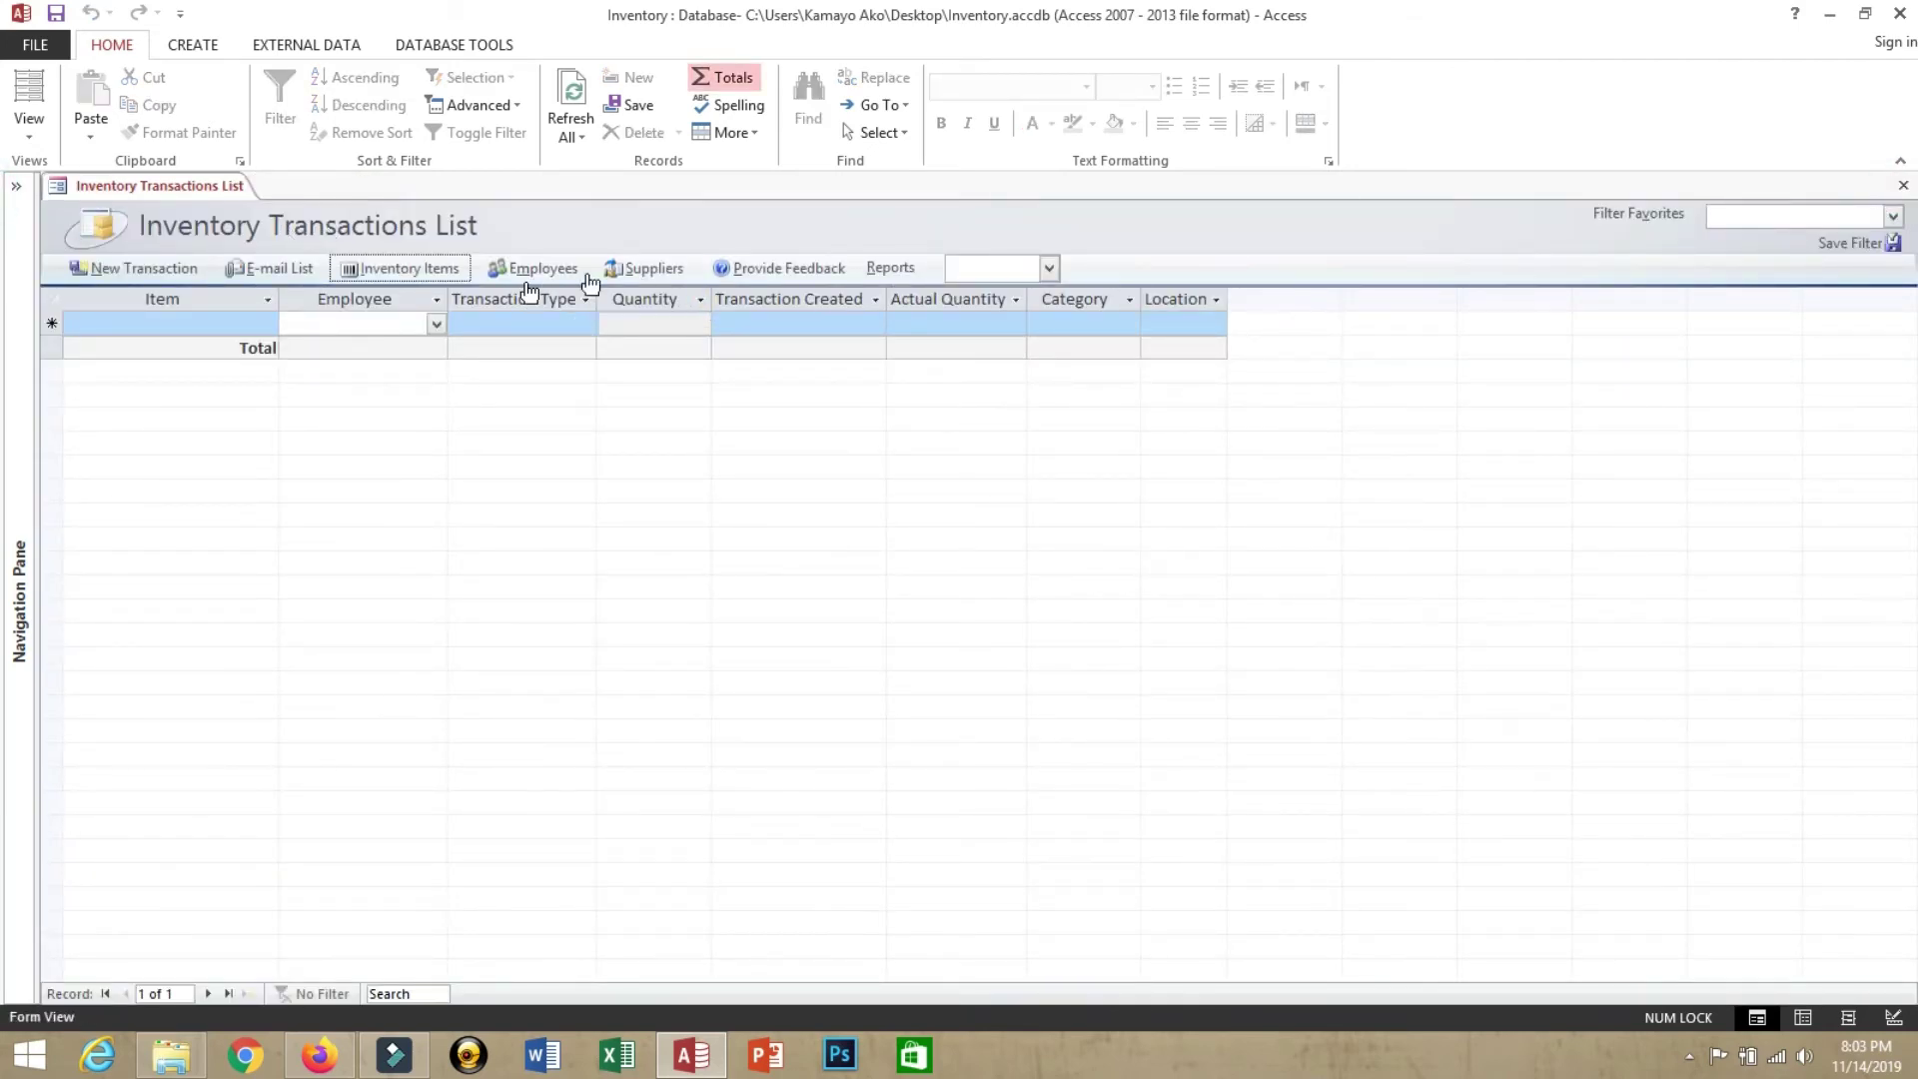
# Pick Tuna Flakes 100grm in a new transaction row and bring up the employee choices
pyautogui.click(197, 324)
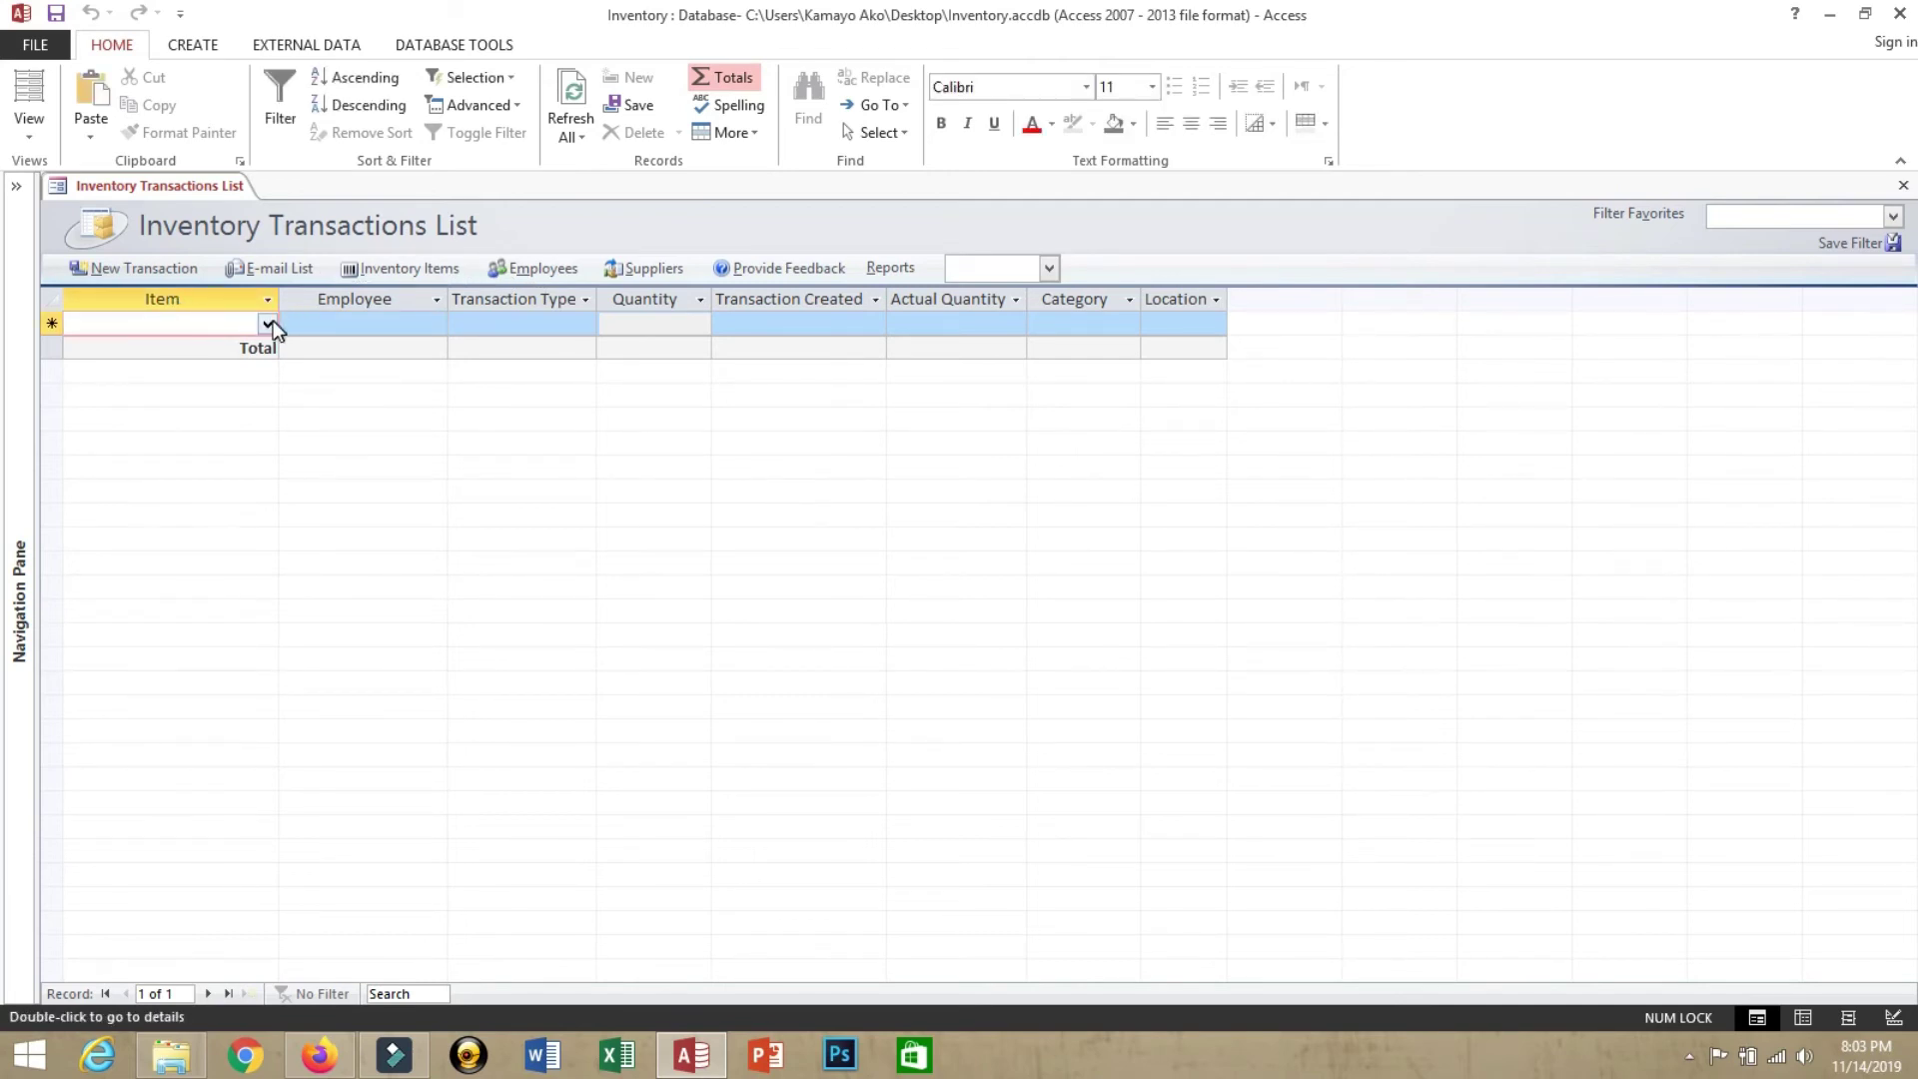
pyautogui.click(268, 323)
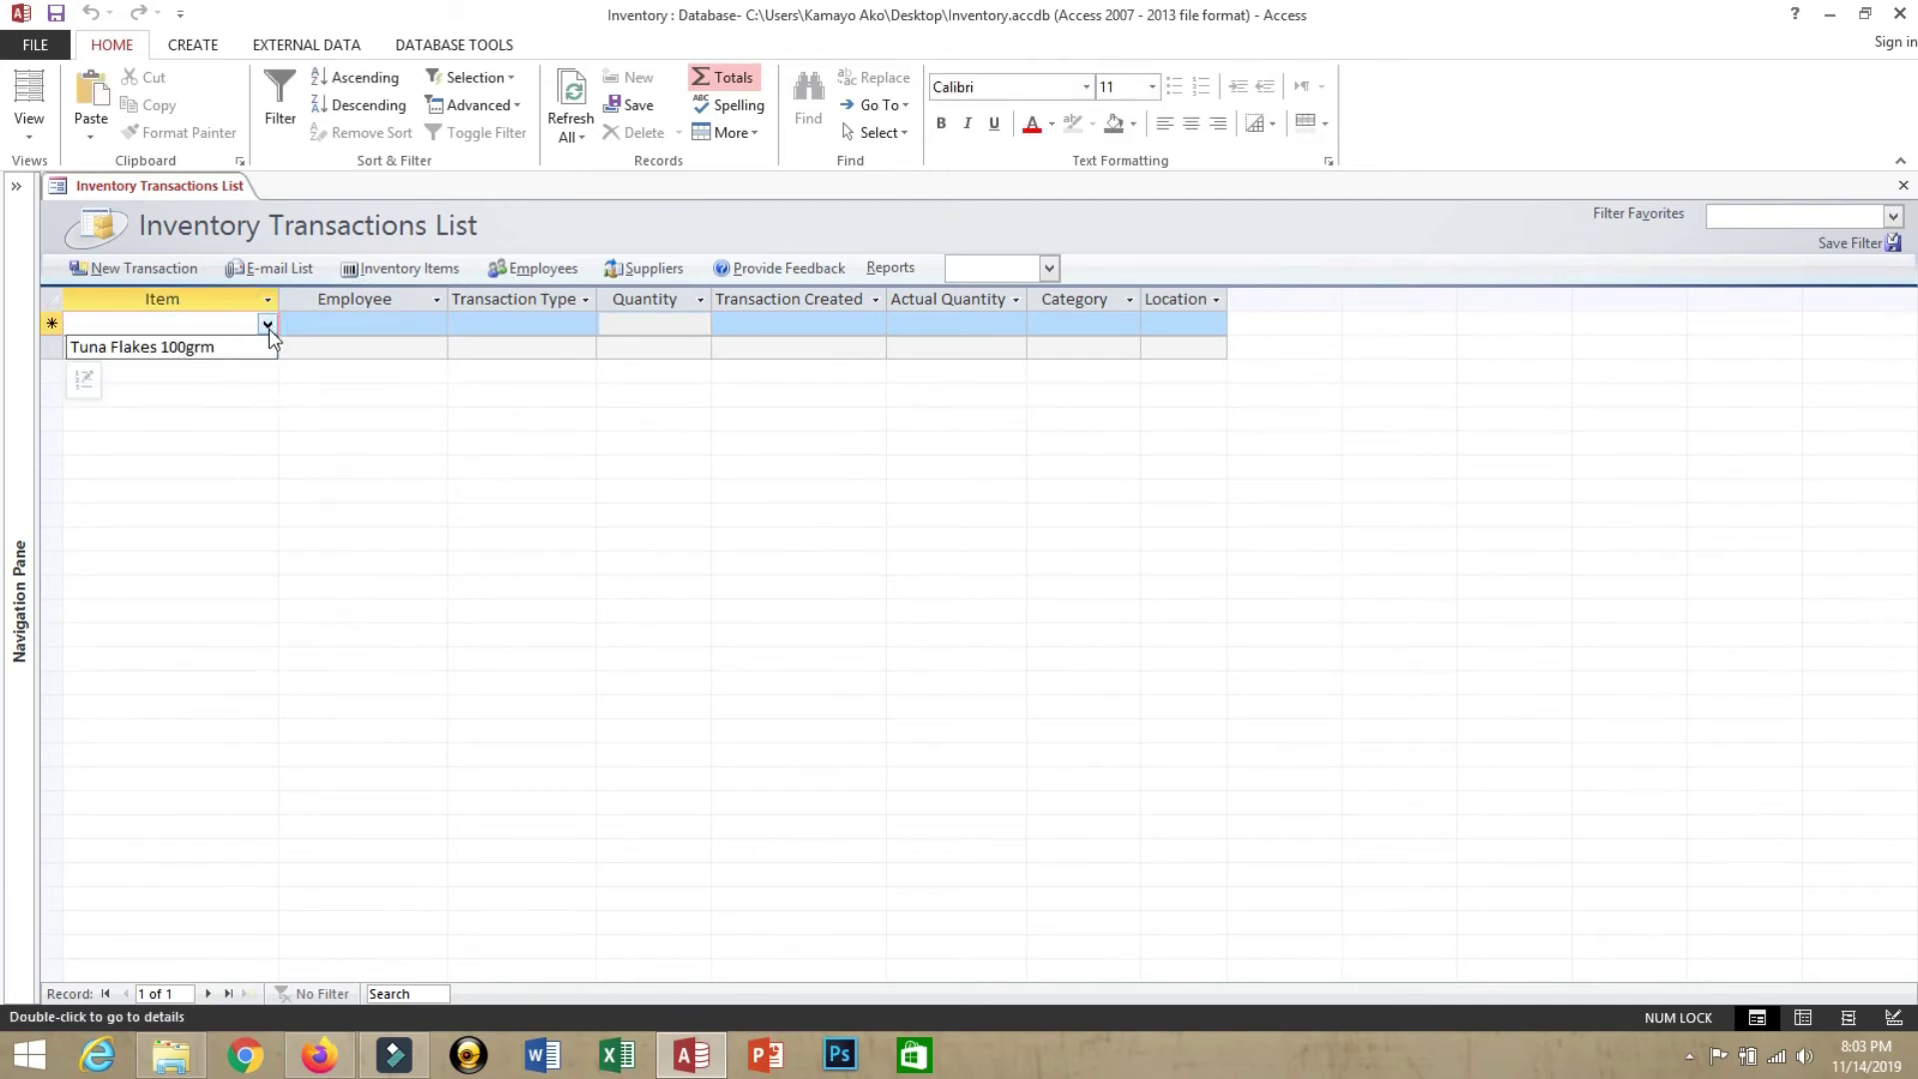
pyautogui.click(258, 345)
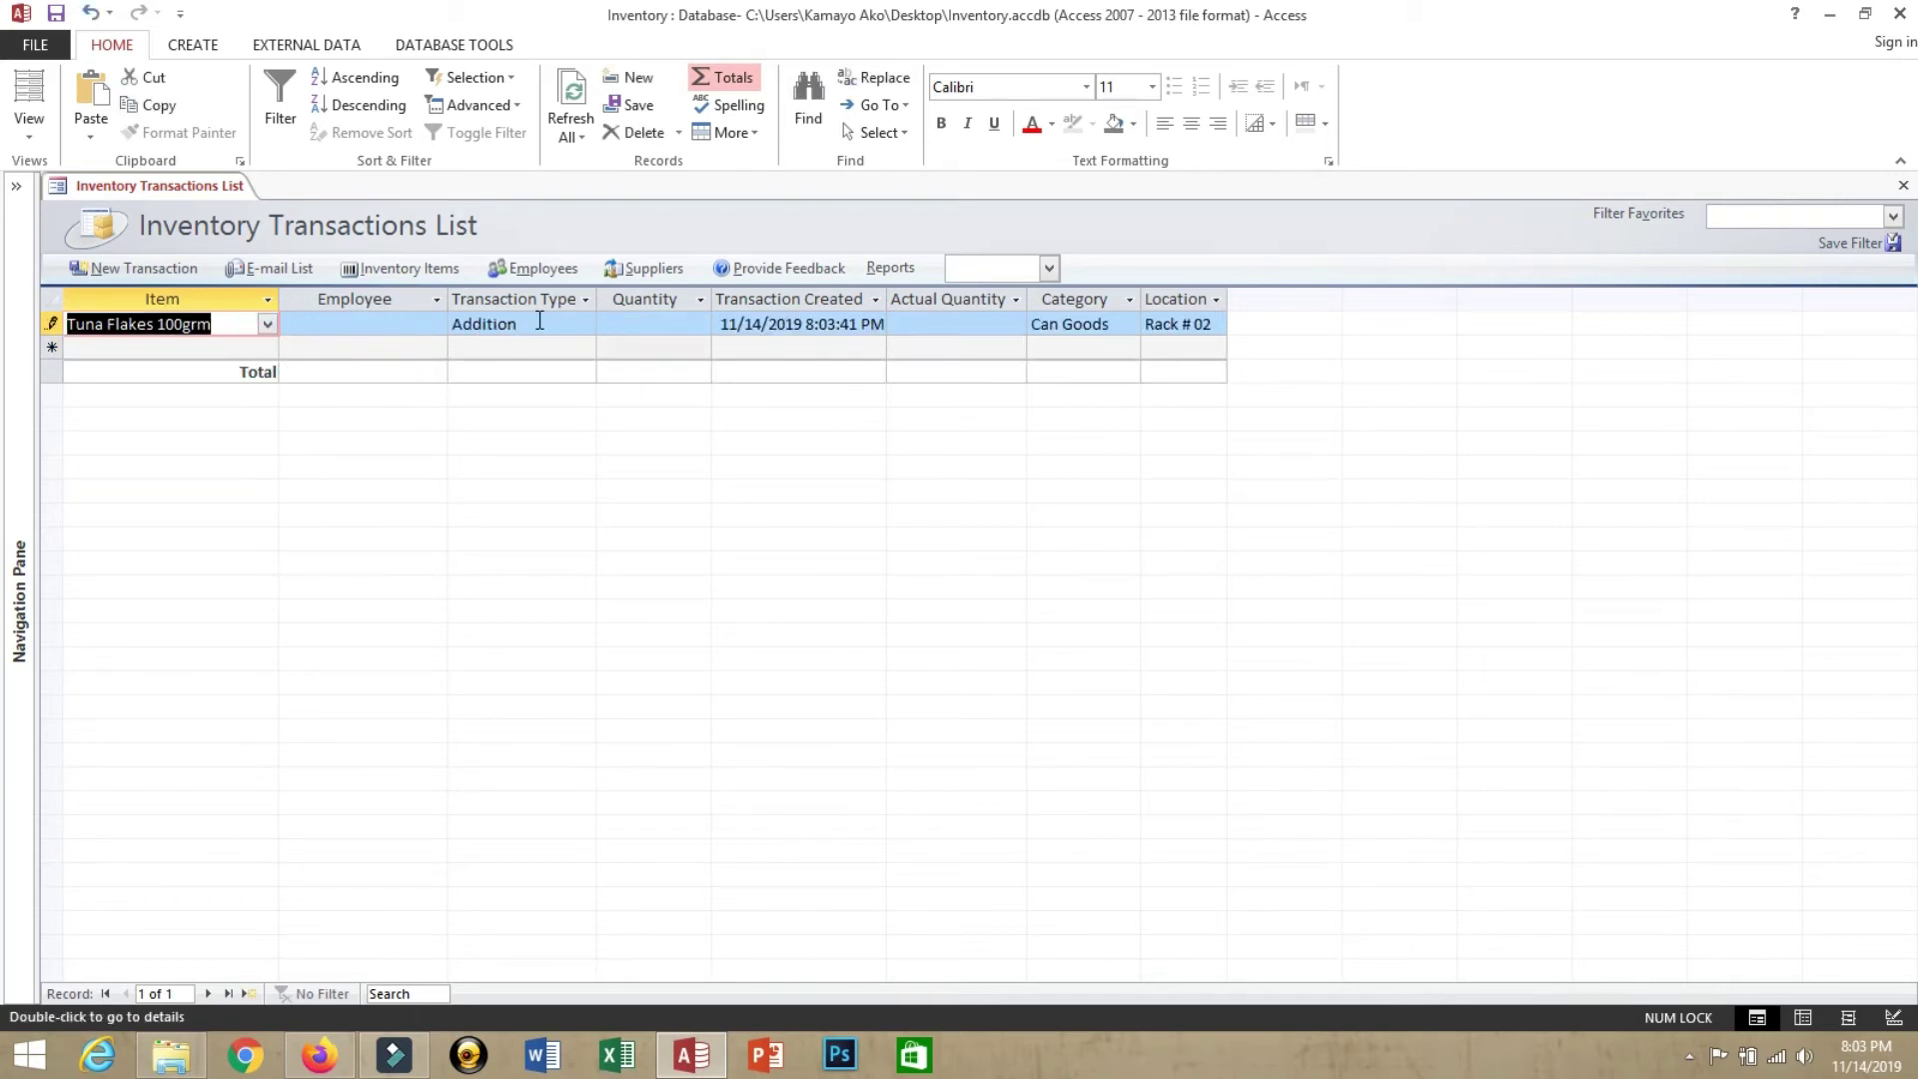
pyautogui.click(678, 329)
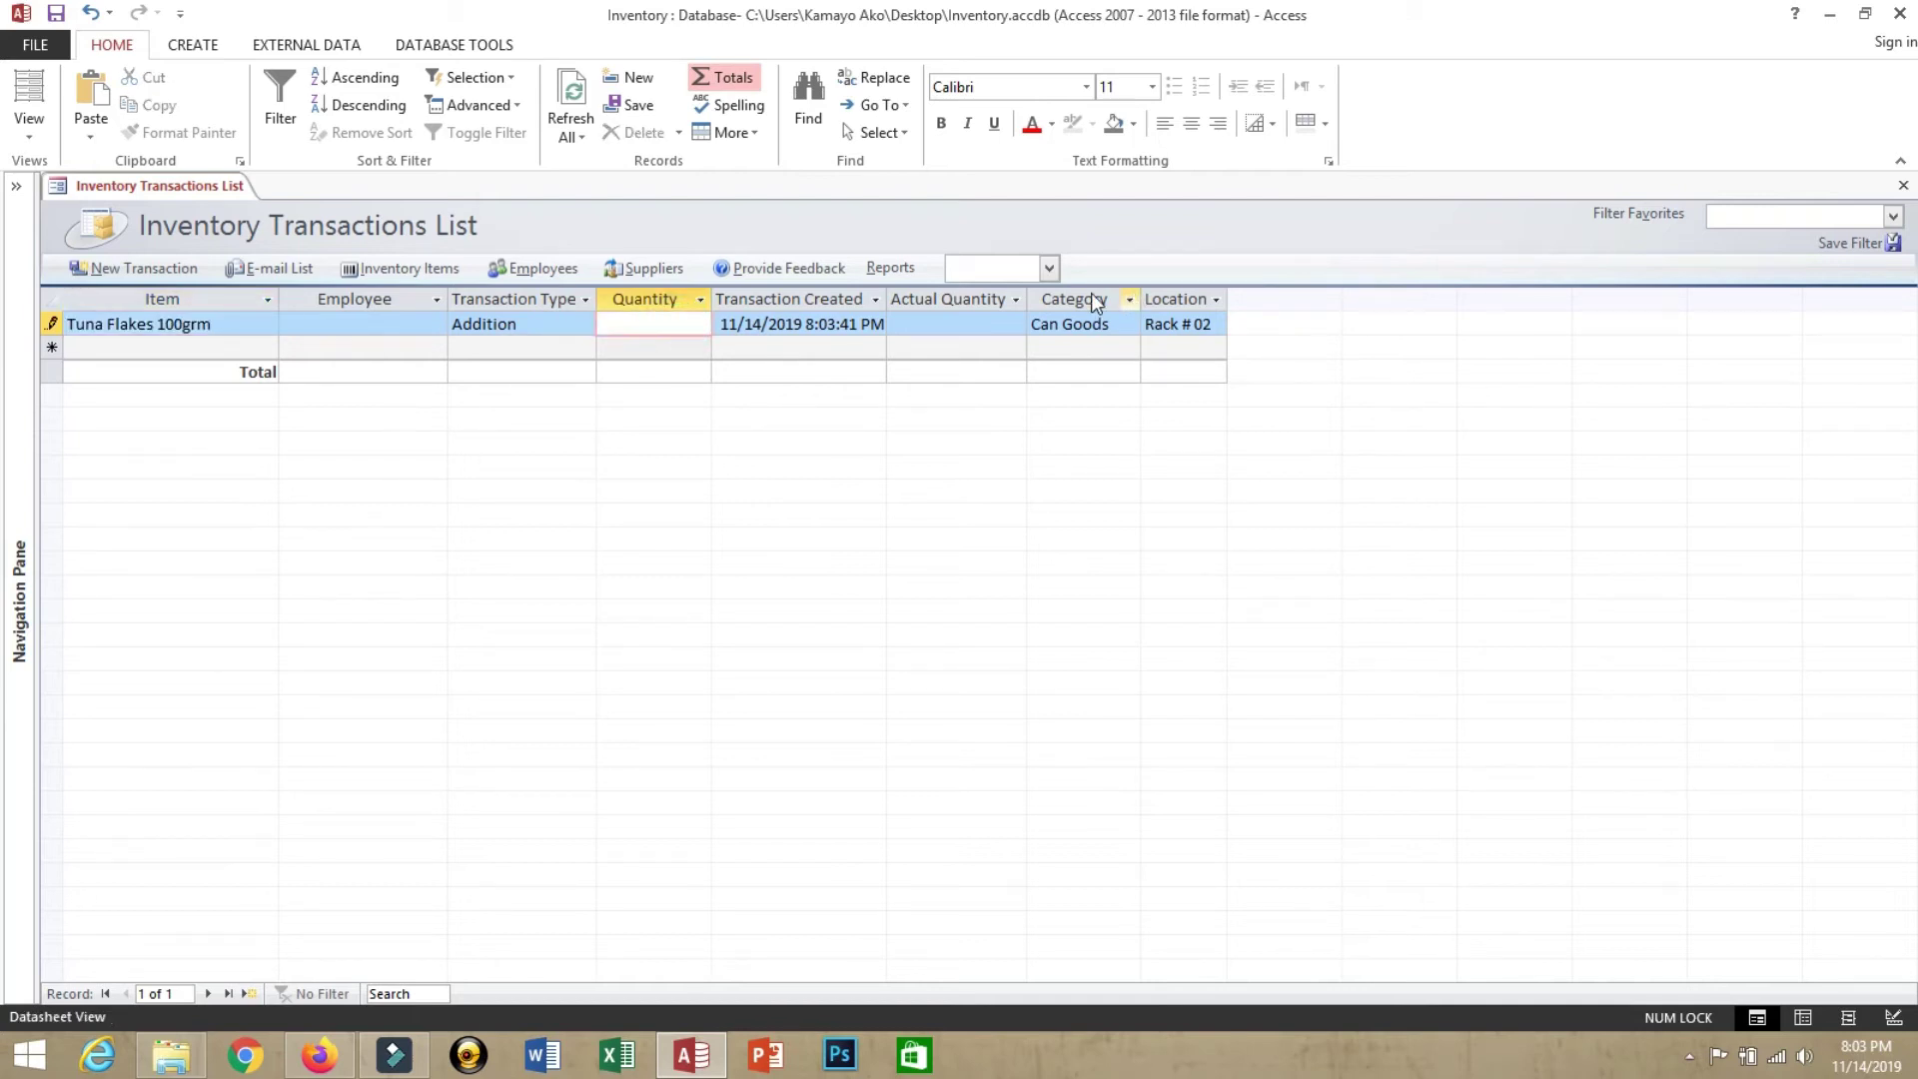
pyautogui.click(331, 324)
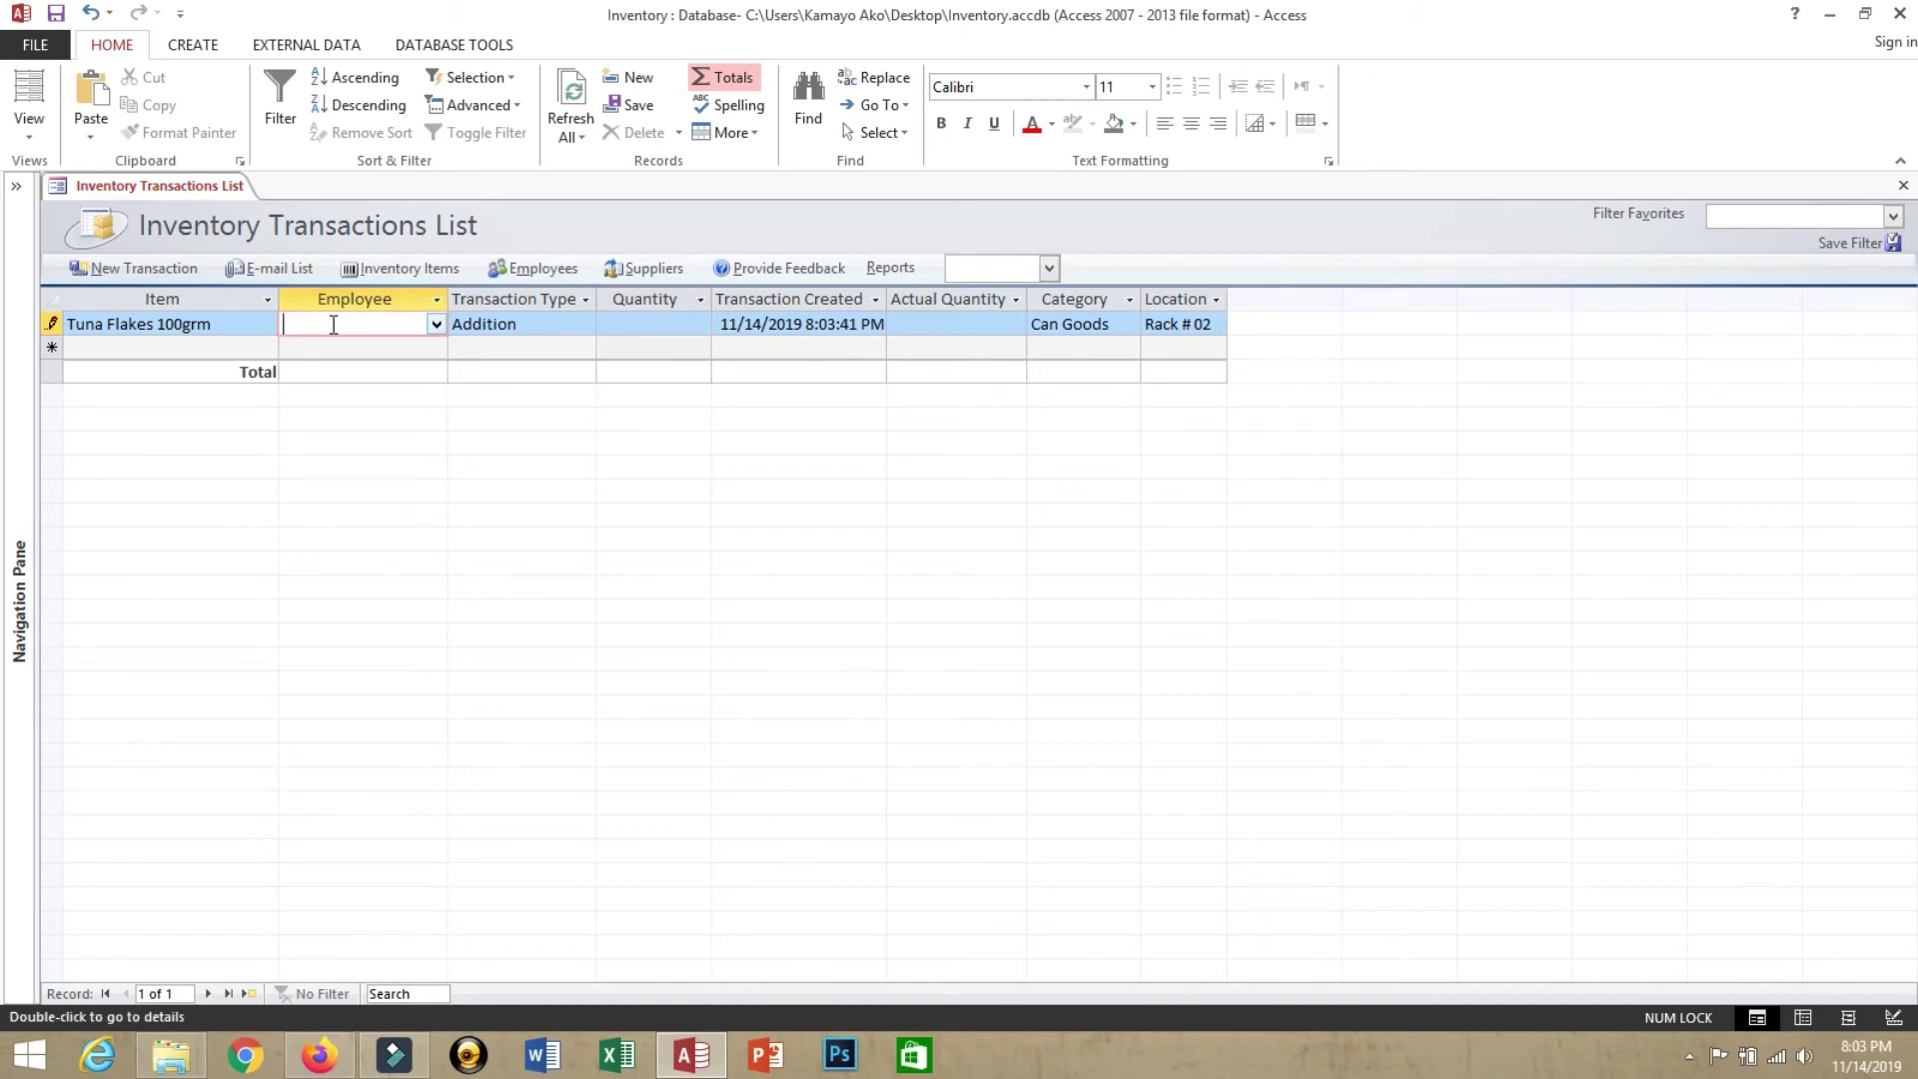
pyautogui.click(438, 323)
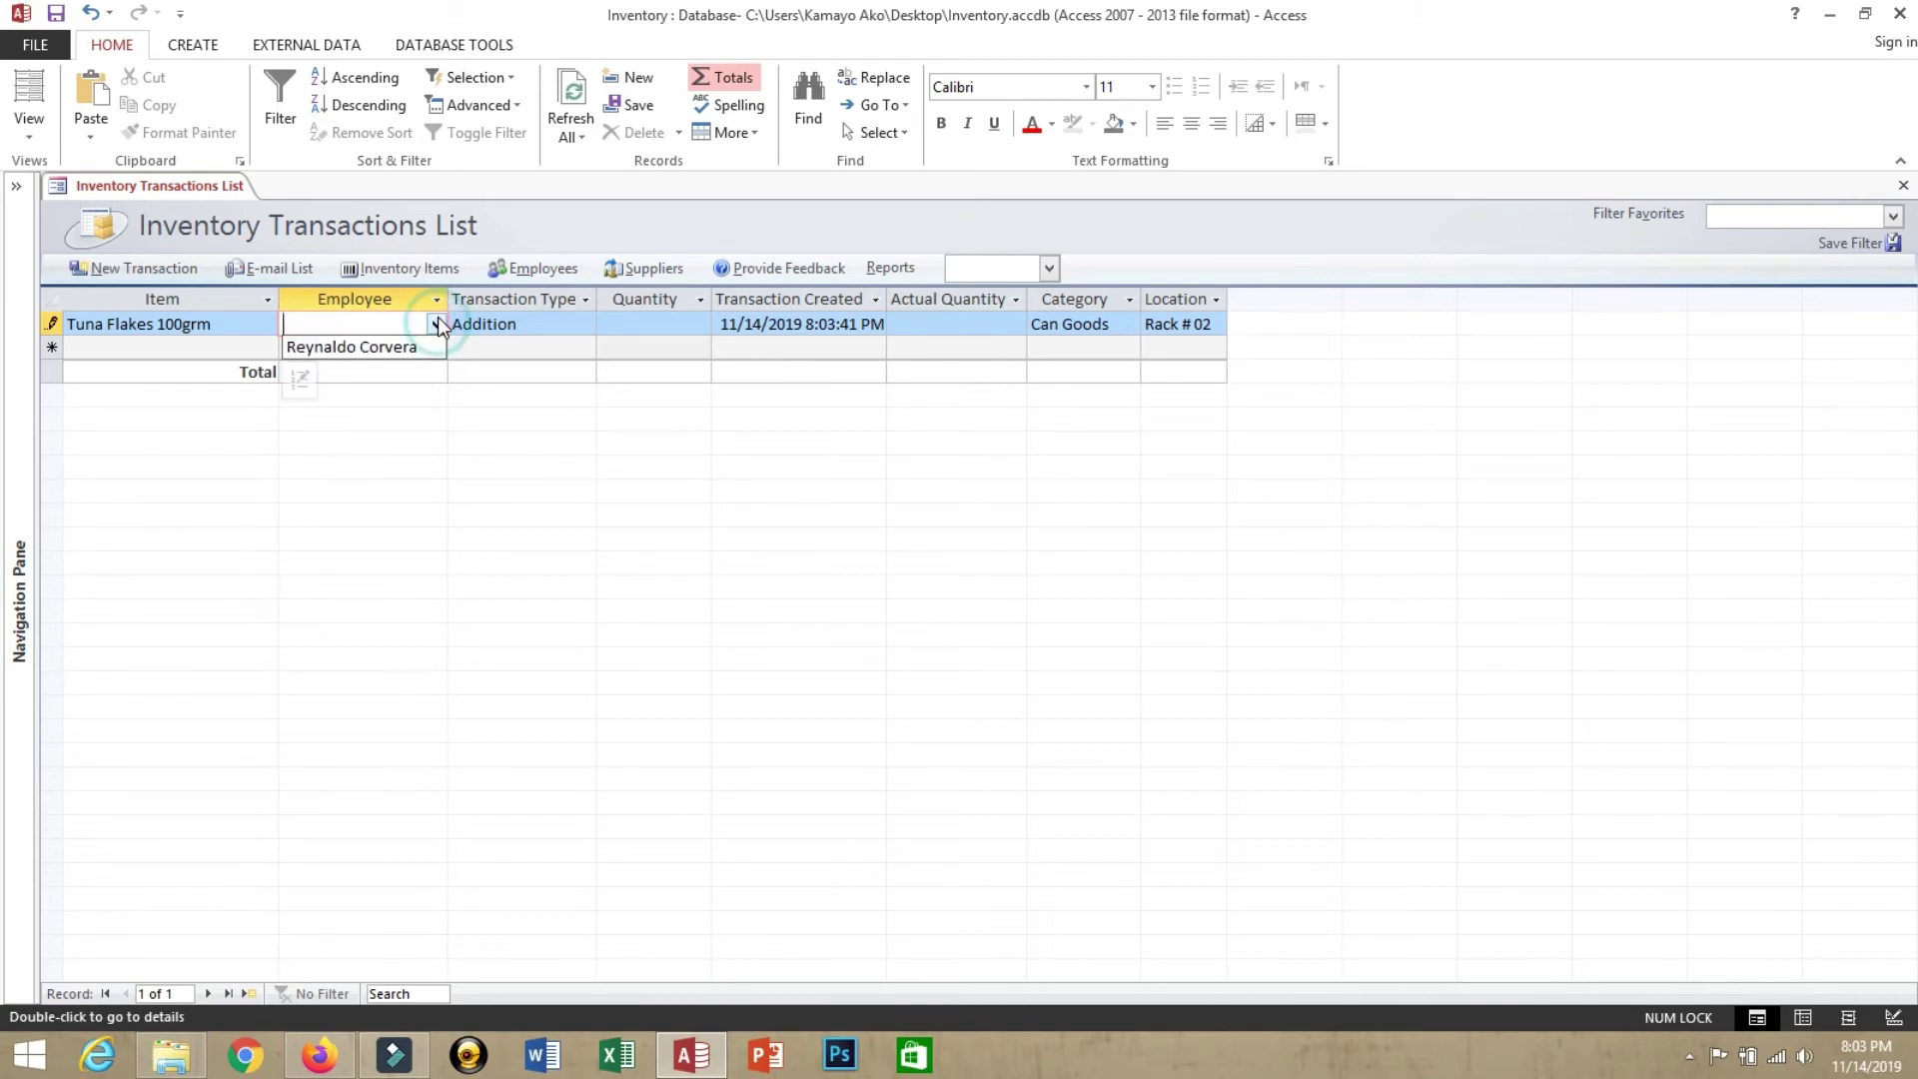